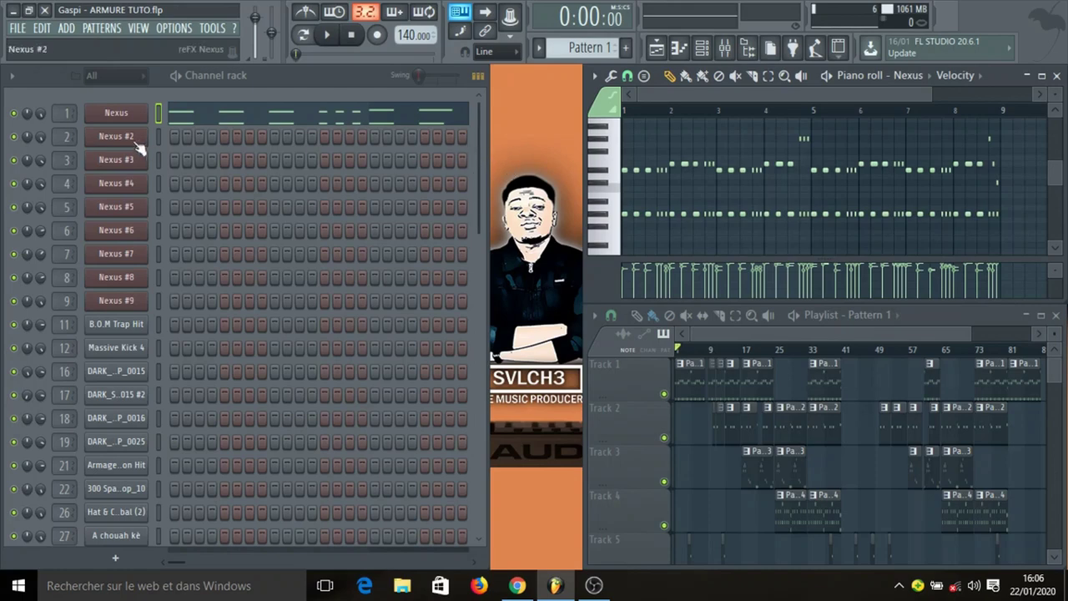
- Check the preset of the Nexus channel, switch playback to pattern mode and listen to Pattern 1
click(117, 114)
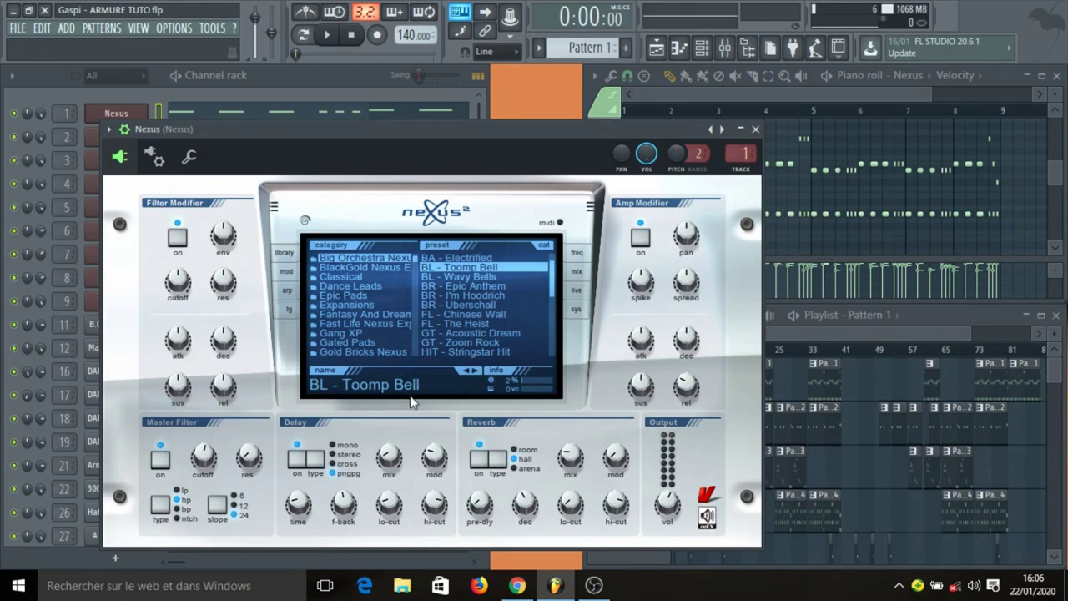
click(755, 131)
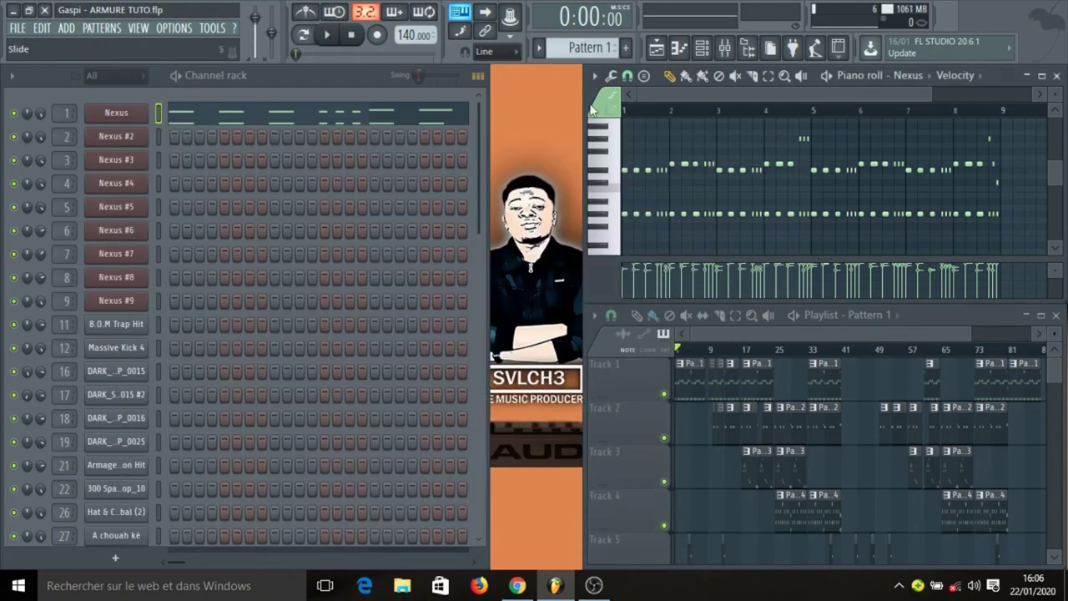
click(329, 37)
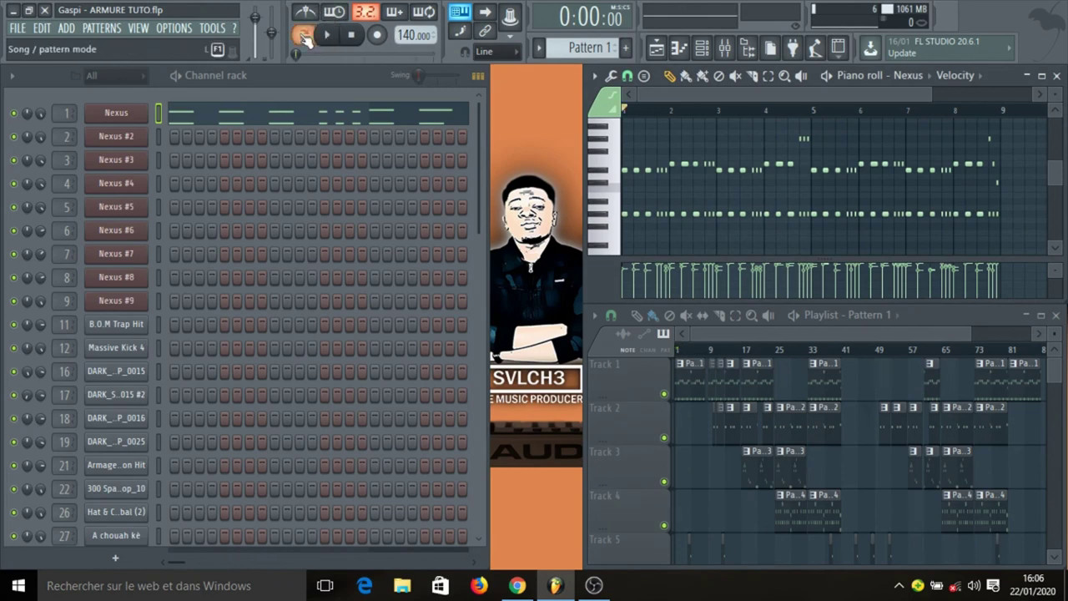
click(329, 38)
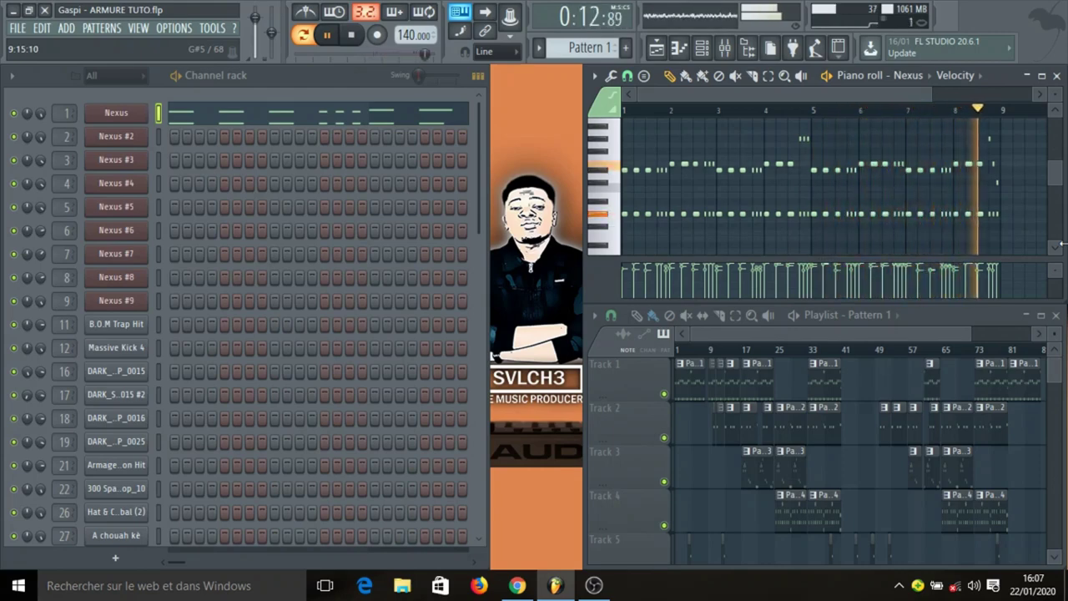
key(space)
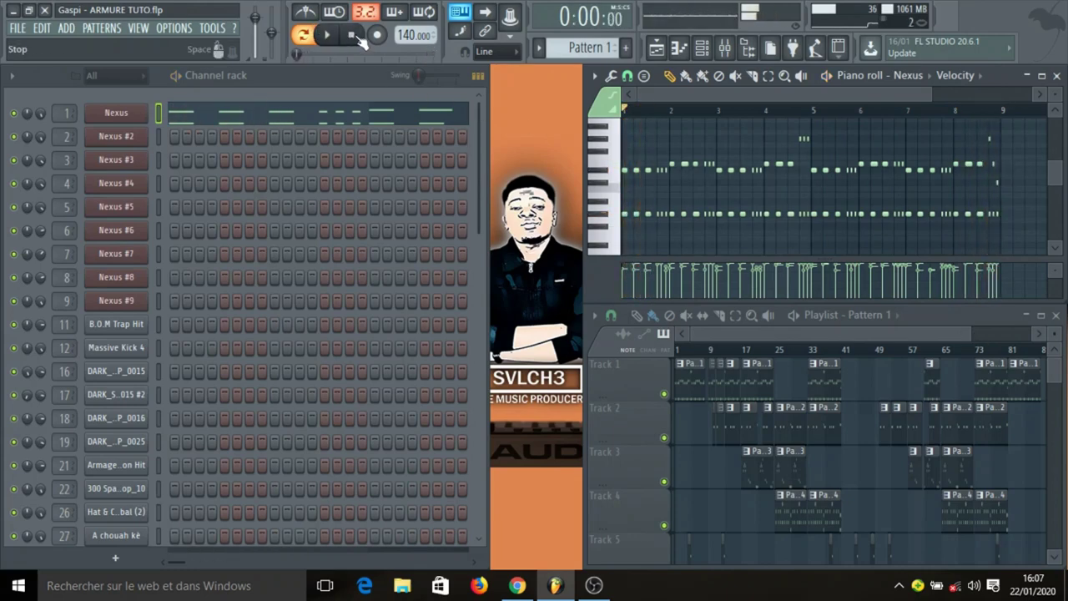
- Select Pattern 2, show the B.O.M Trap Hit notes in the piano roll and play the pattern
click(730, 424)
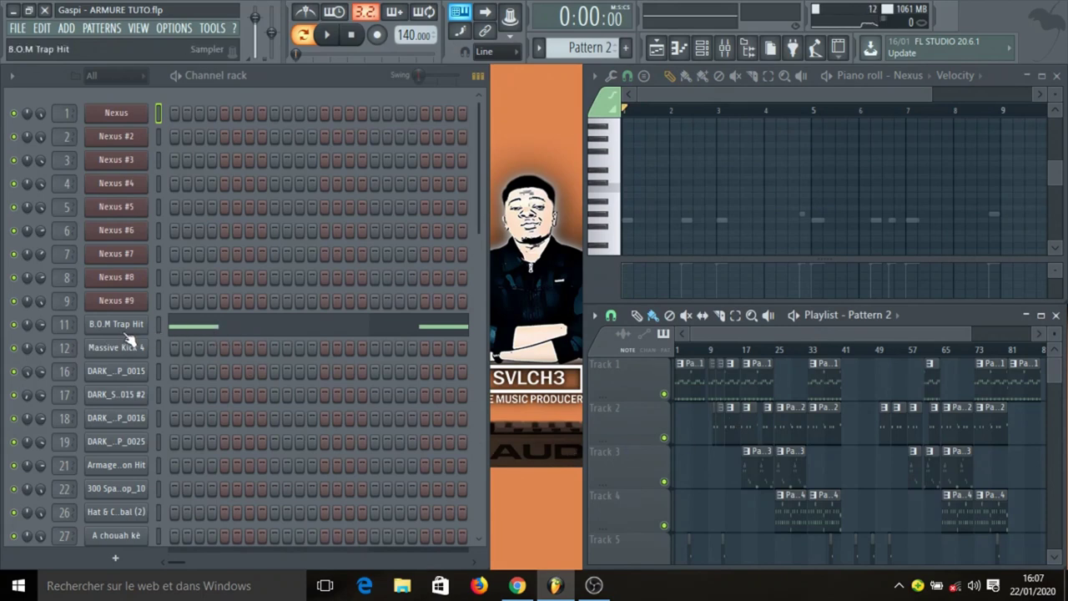
click(179, 327)
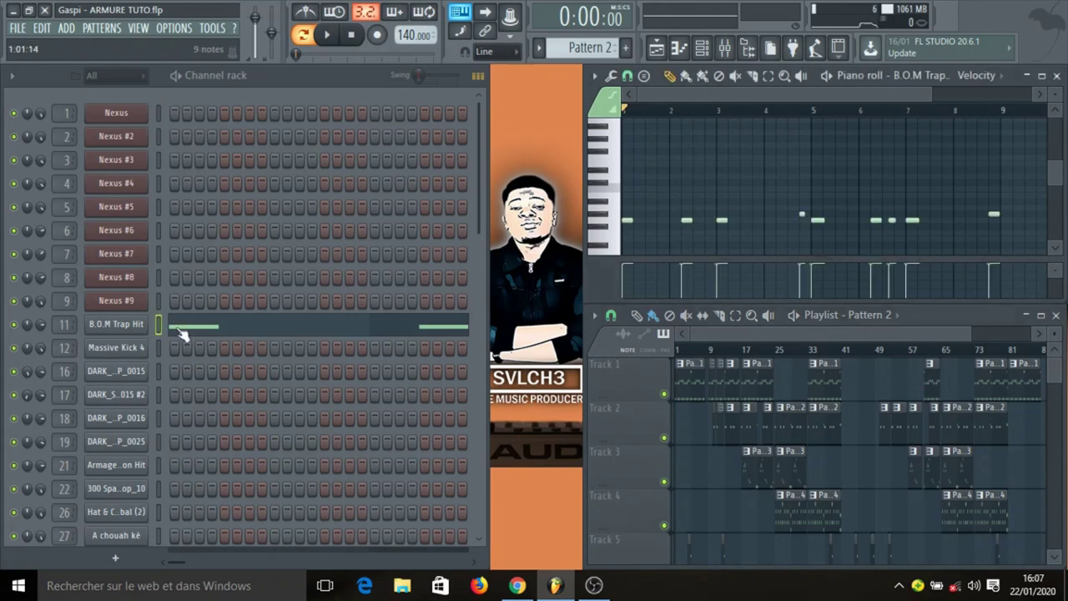
click(339, 40)
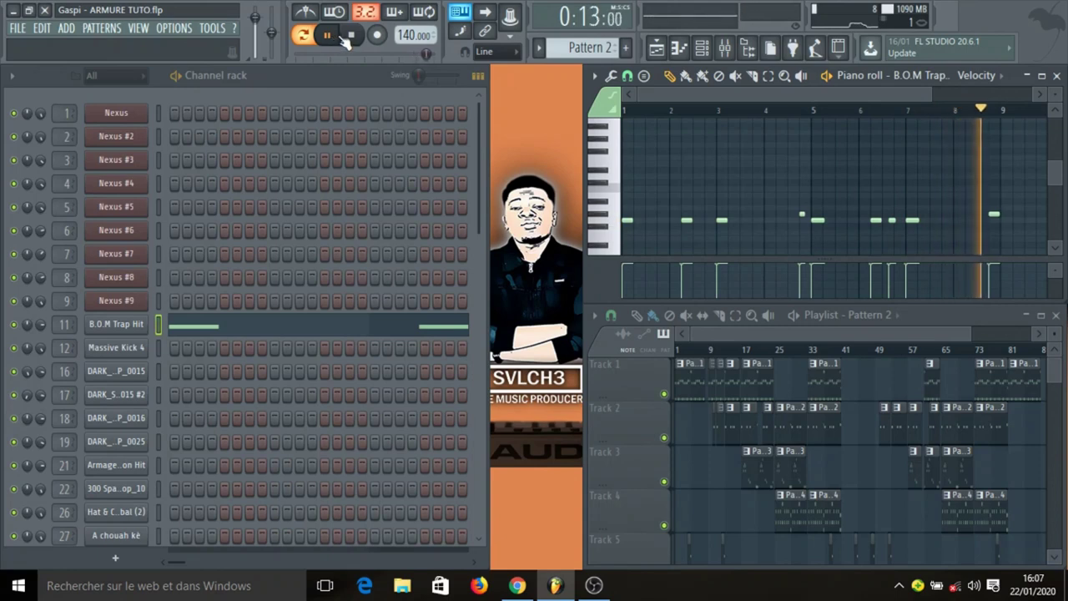
click(353, 37)
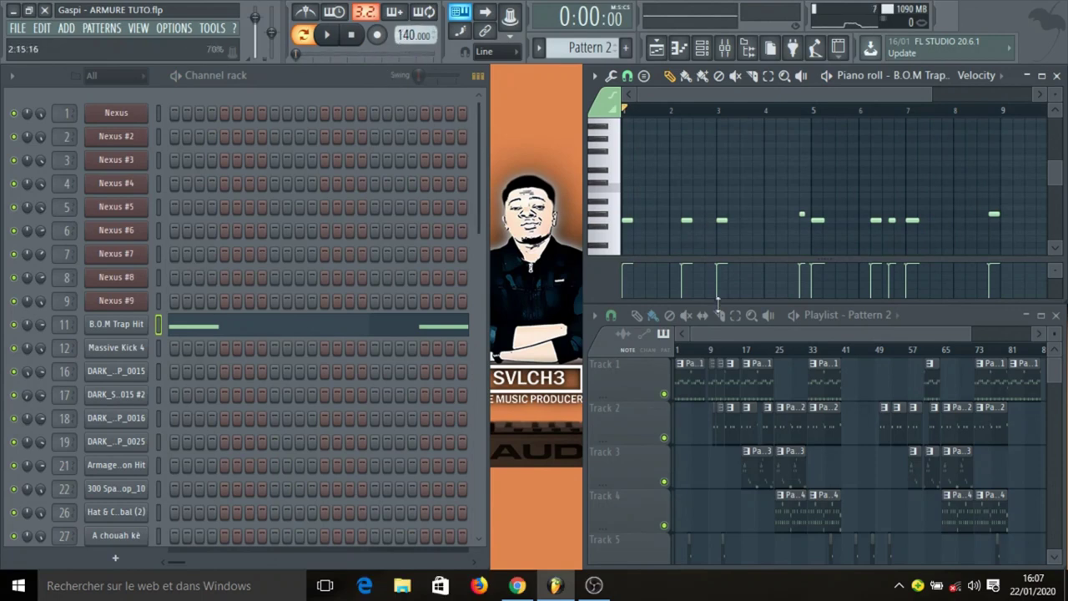
- Select Pattern 3, check the Nexus #2 notes and preset, and play the pattern
click(748, 472)
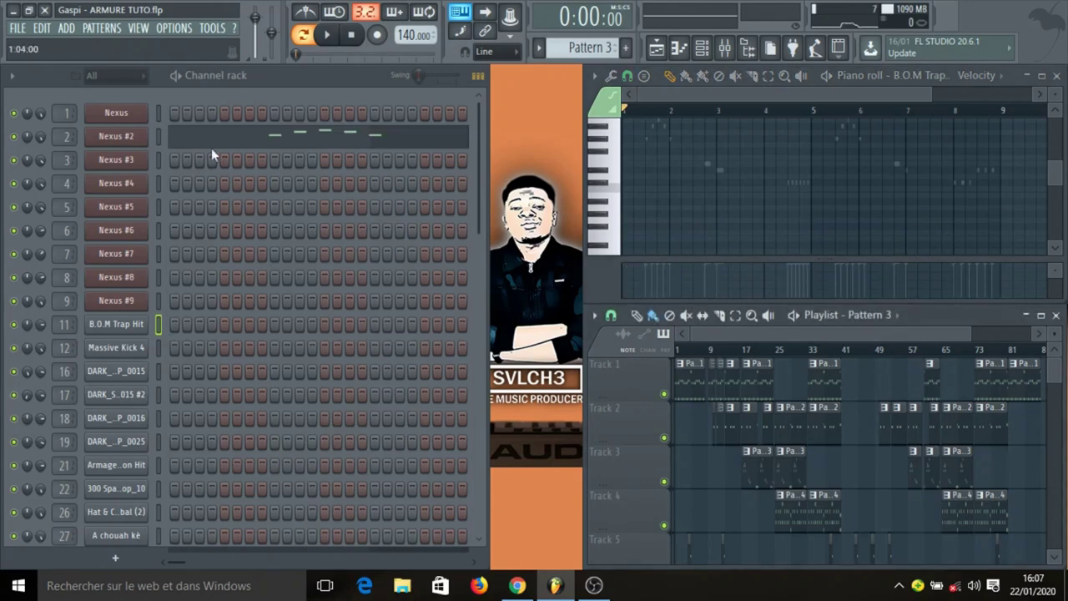
click(208, 140)
click(133, 136)
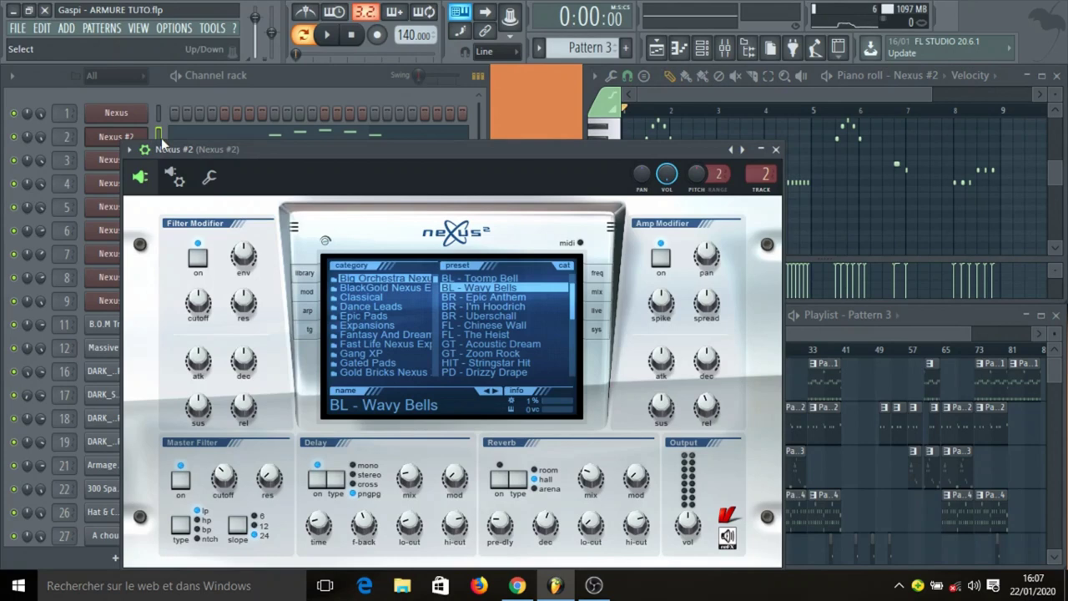
click(776, 151)
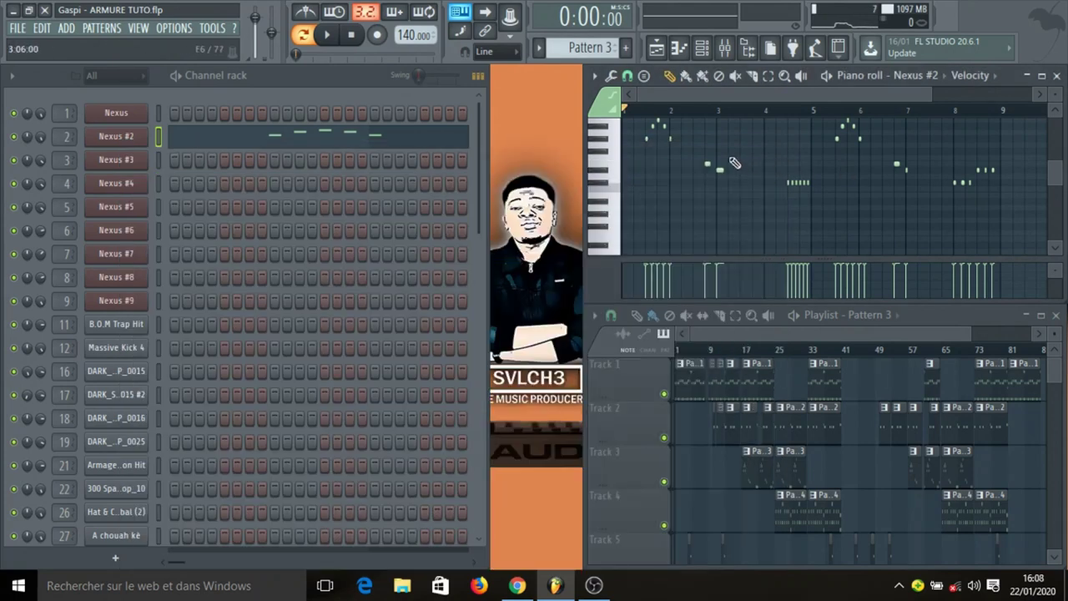
click(333, 36)
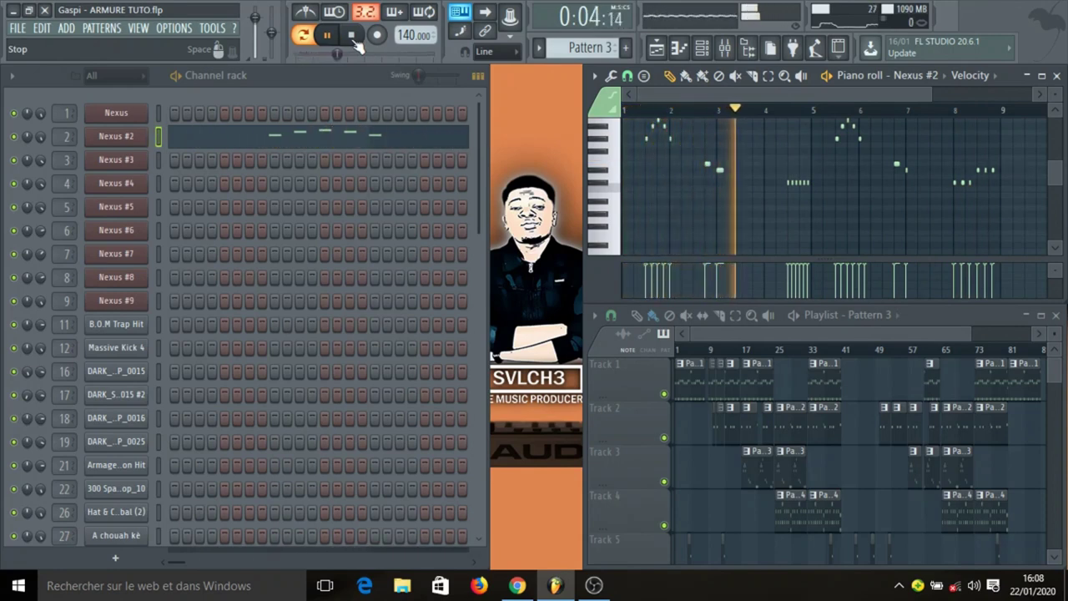
click(352, 35)
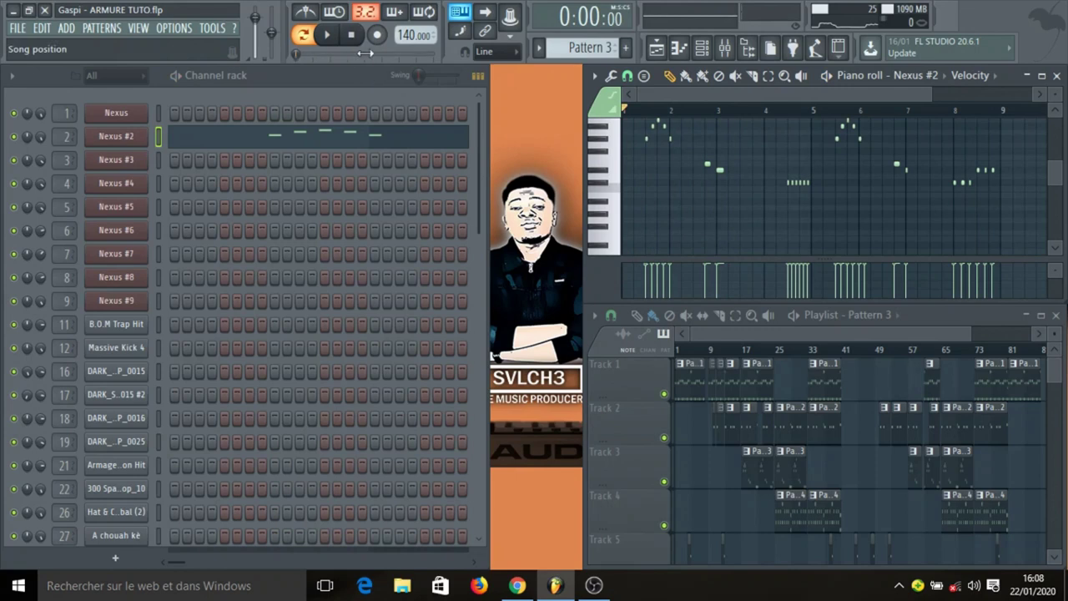
- Select Pattern 4 from Track 4, check the Nexus #3 notes and preset, and play the pattern
scroll(901, 495, down, 3)
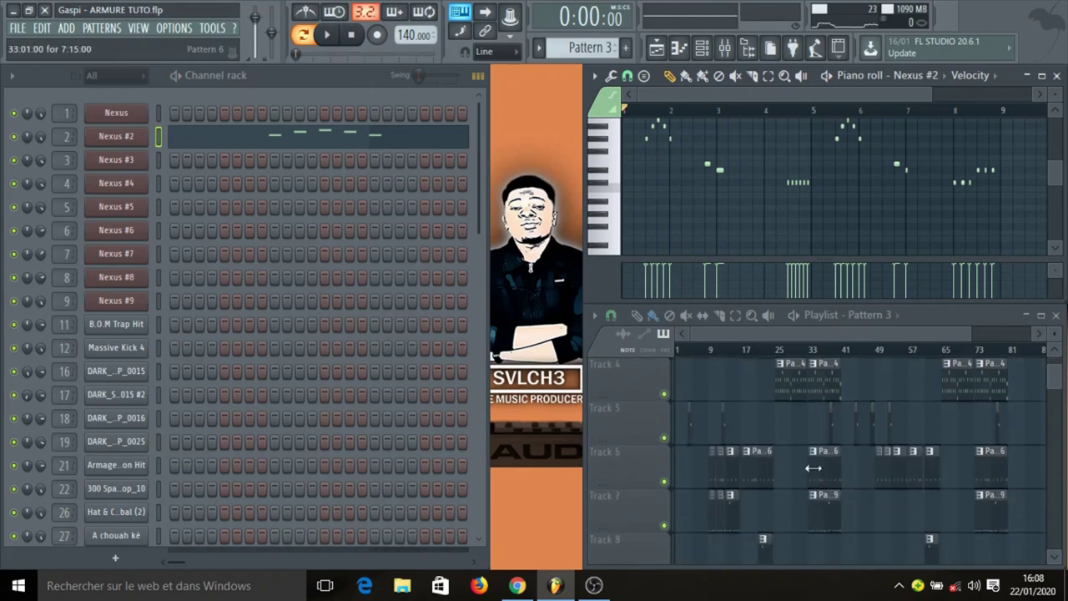
click(790, 395)
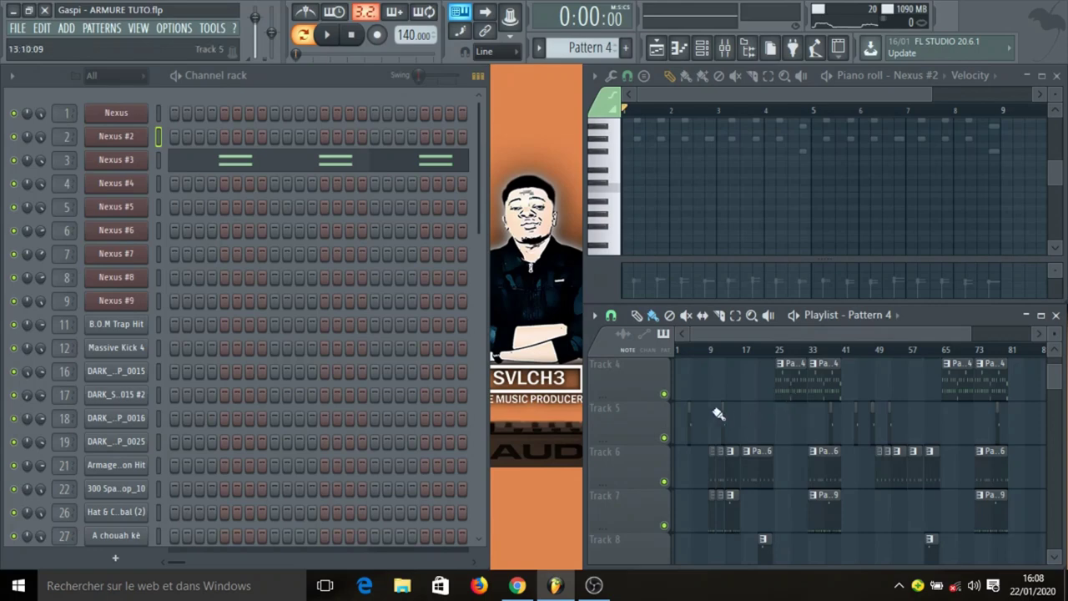
click(316, 161)
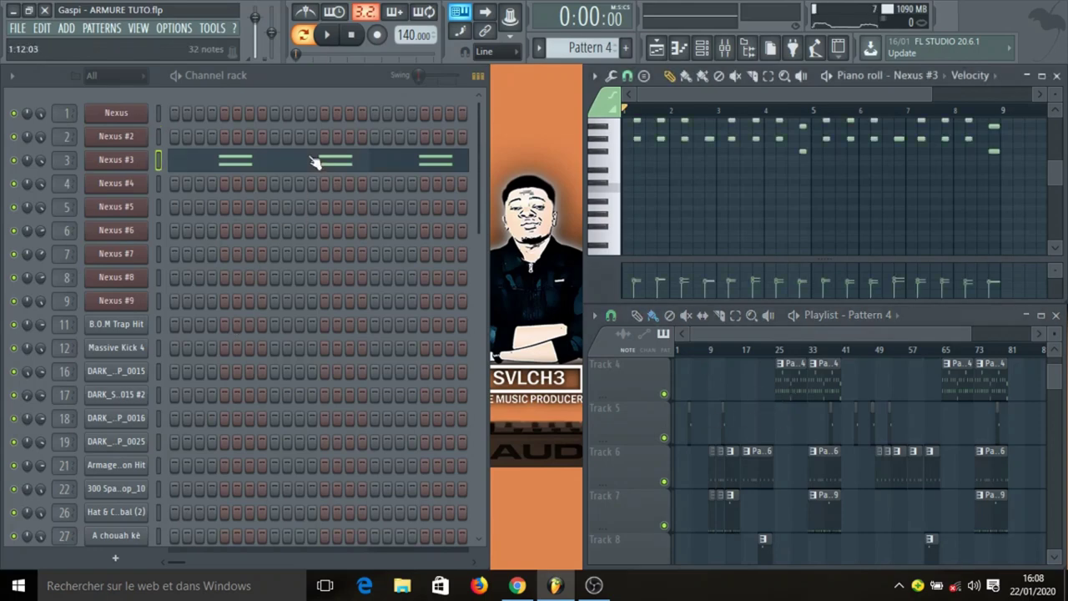
click(146, 158)
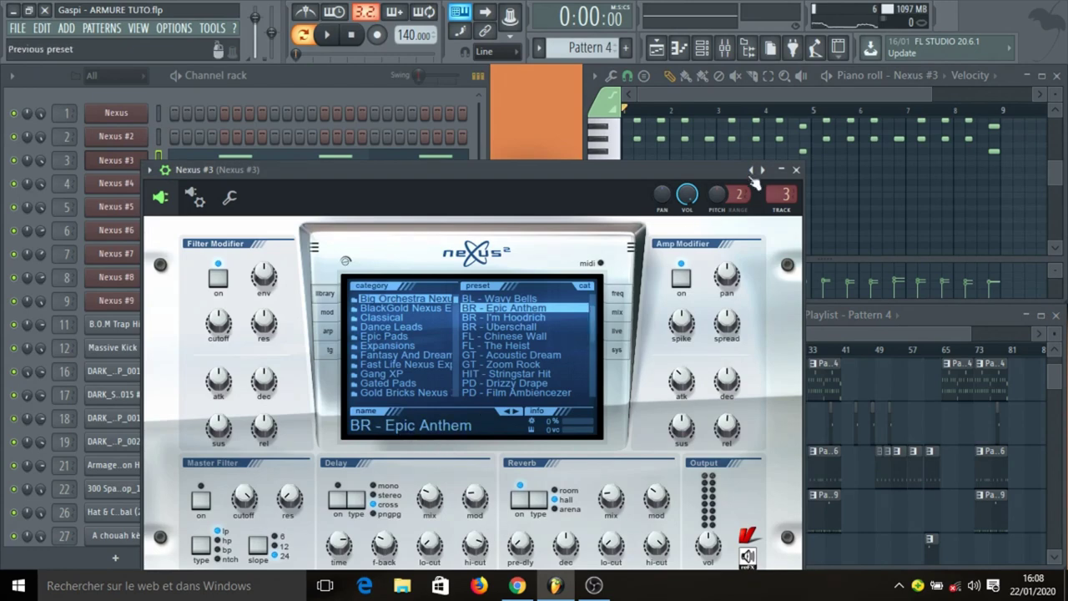
click(796, 169)
scroll(697, 179, up, 4)
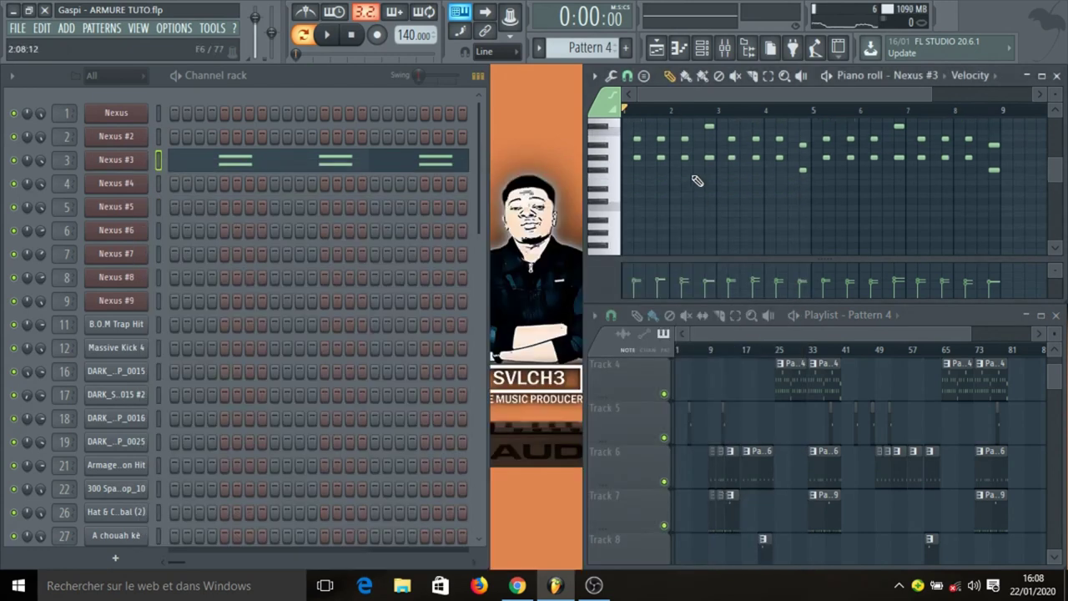
click(326, 35)
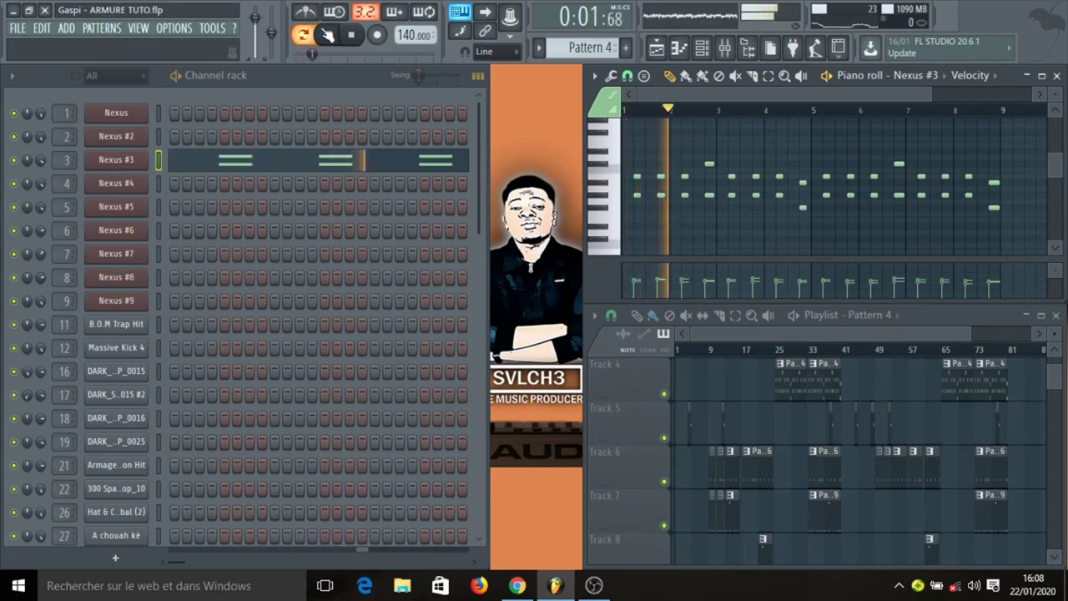
click(356, 35)
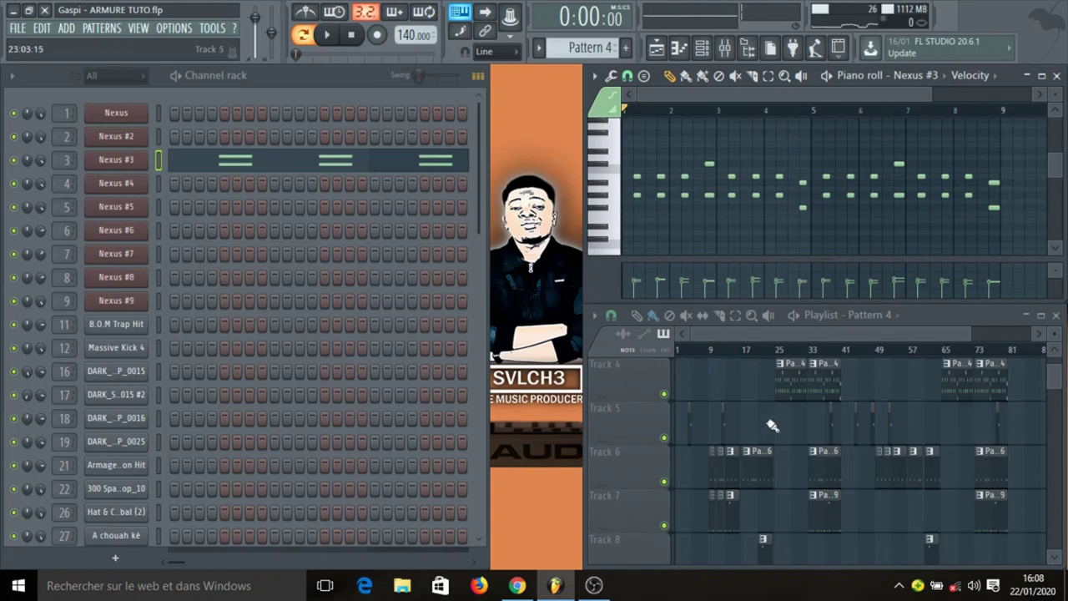
- Select Pattern 5 from Track 5, check the Nexus #4 preset and note, and play the pattern
click(688, 424)
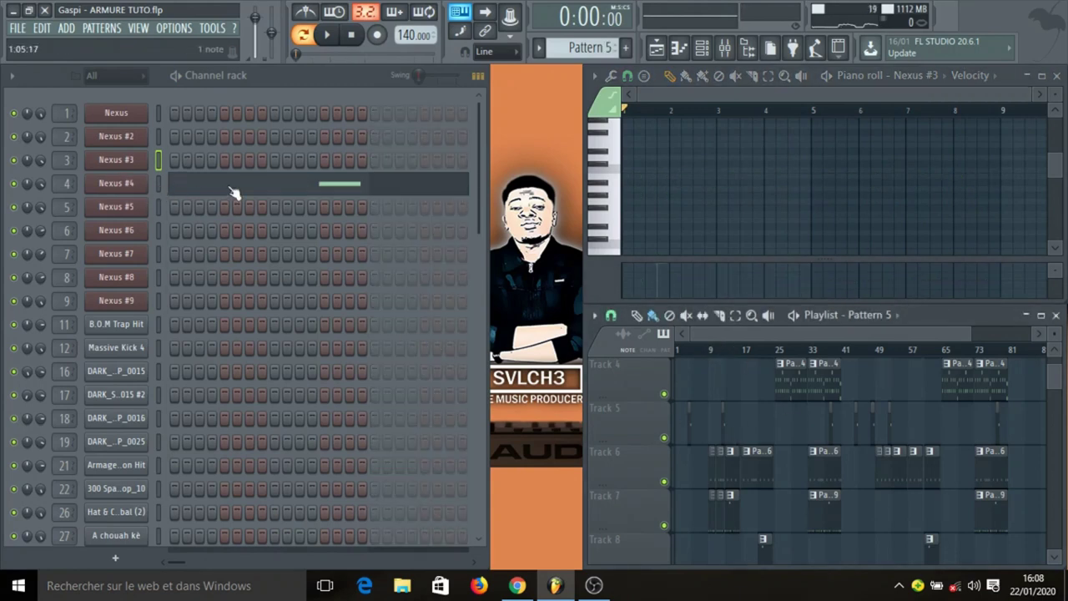
click(157, 182)
click(126, 187)
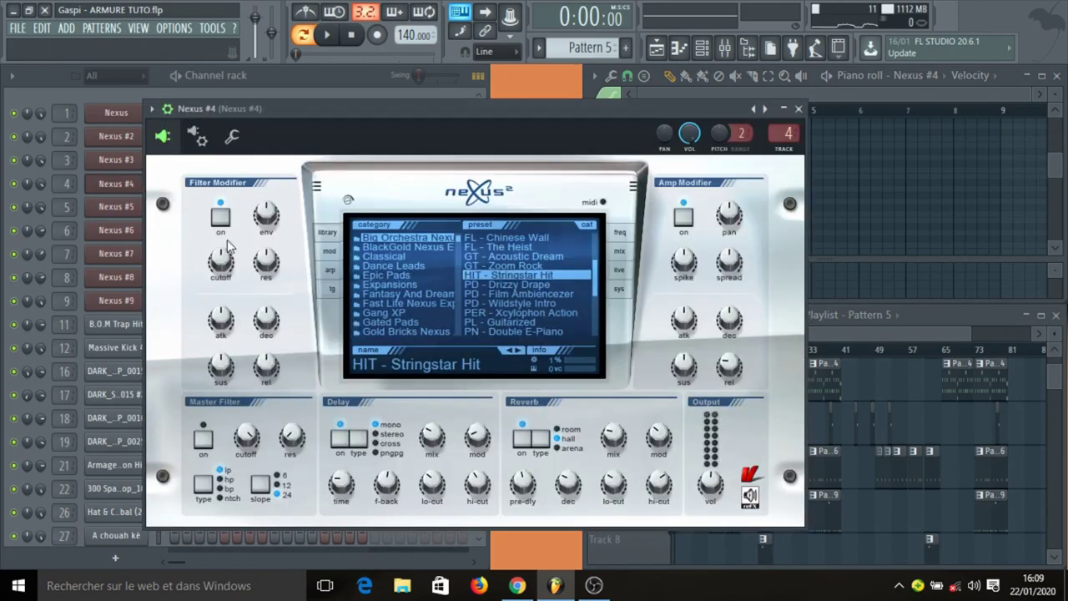
click(798, 110)
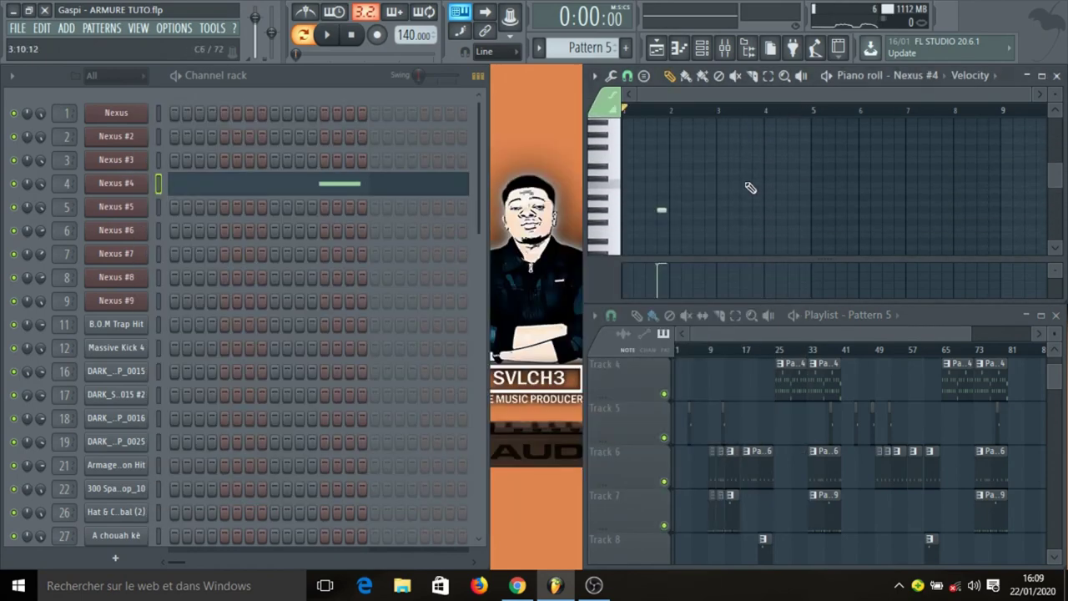
scroll(750, 189, down, 1)
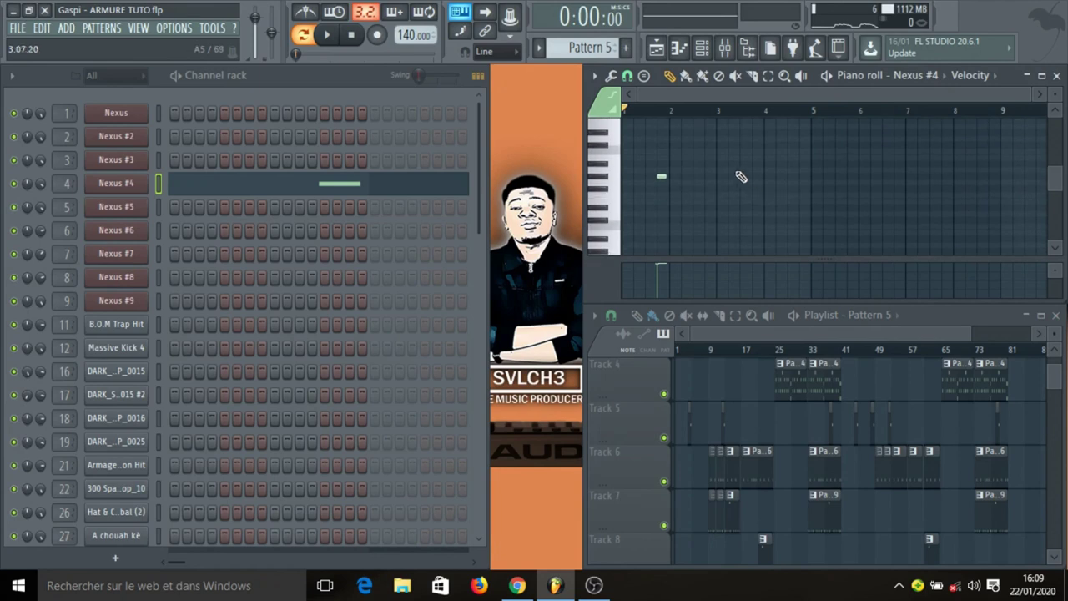
click(328, 37)
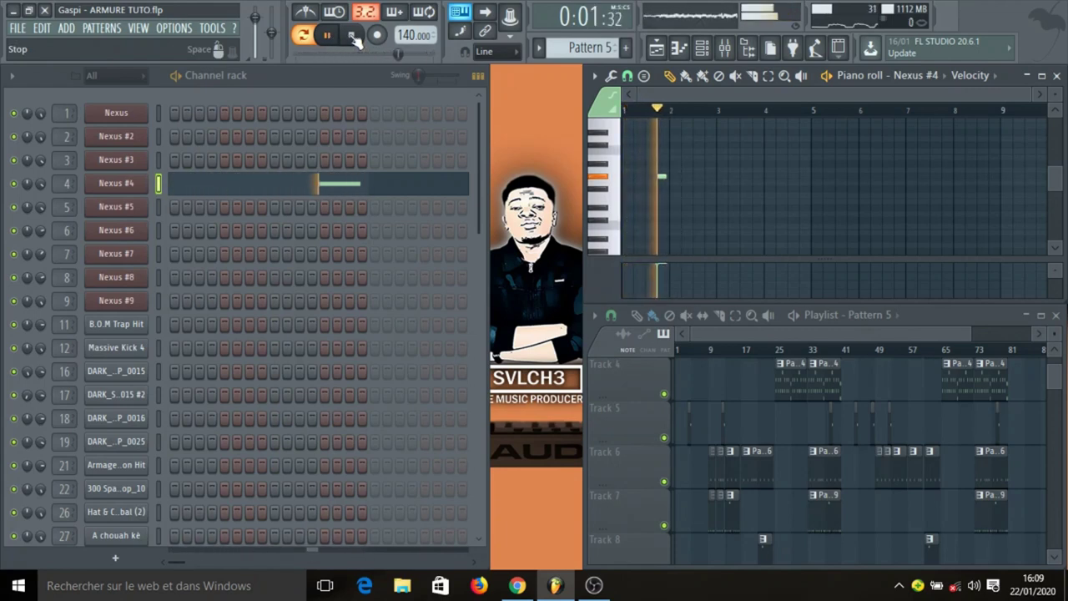
click(354, 38)
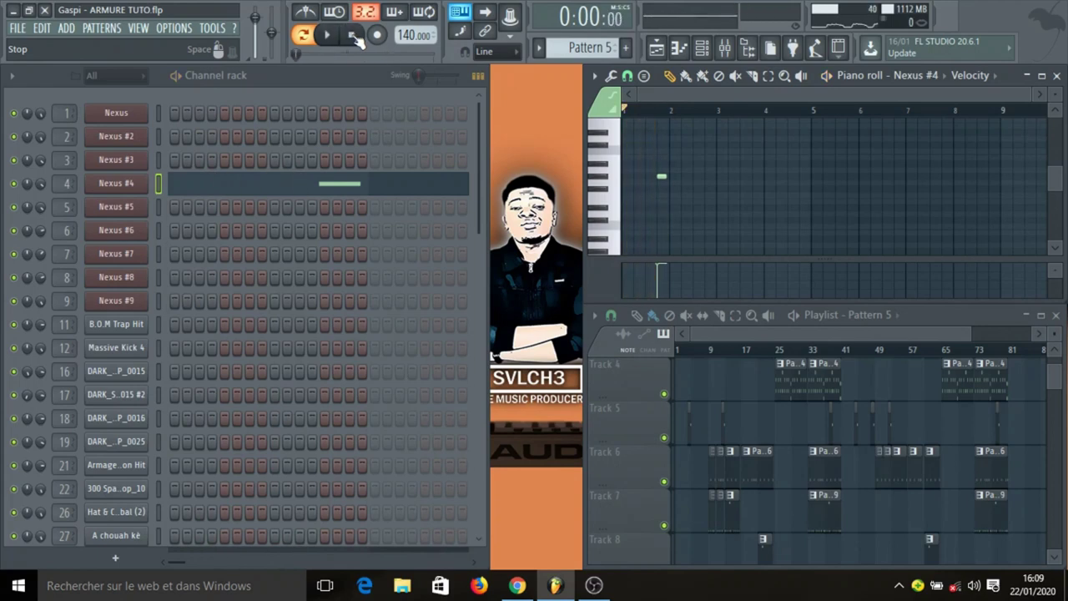
- Select Pattern 6, check the DARK_SNR&CLP_0016 sample settings and notes, and play the pattern
click(753, 468)
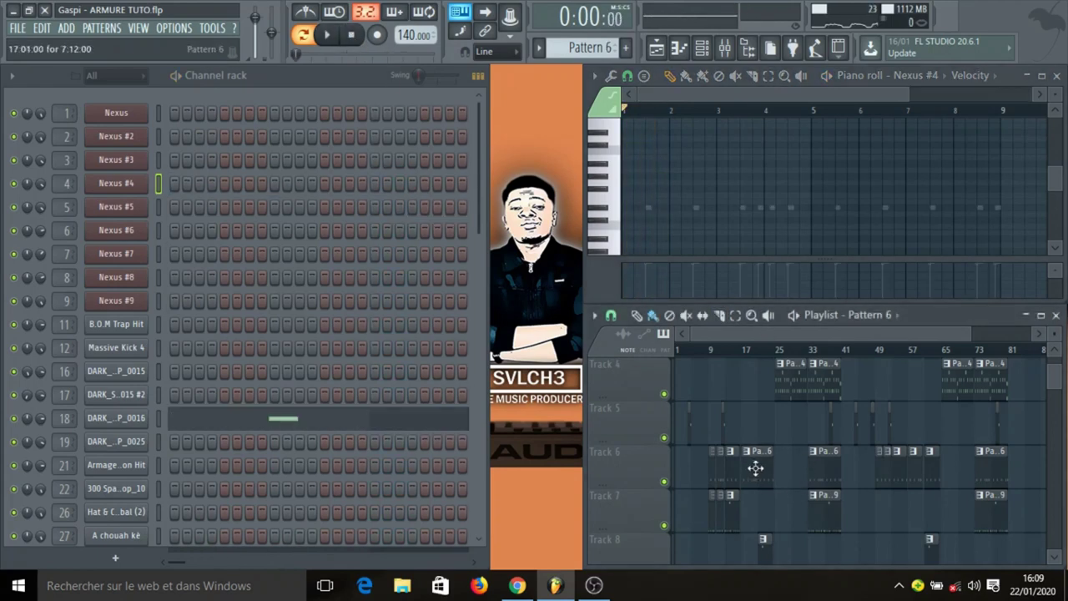
click(117, 418)
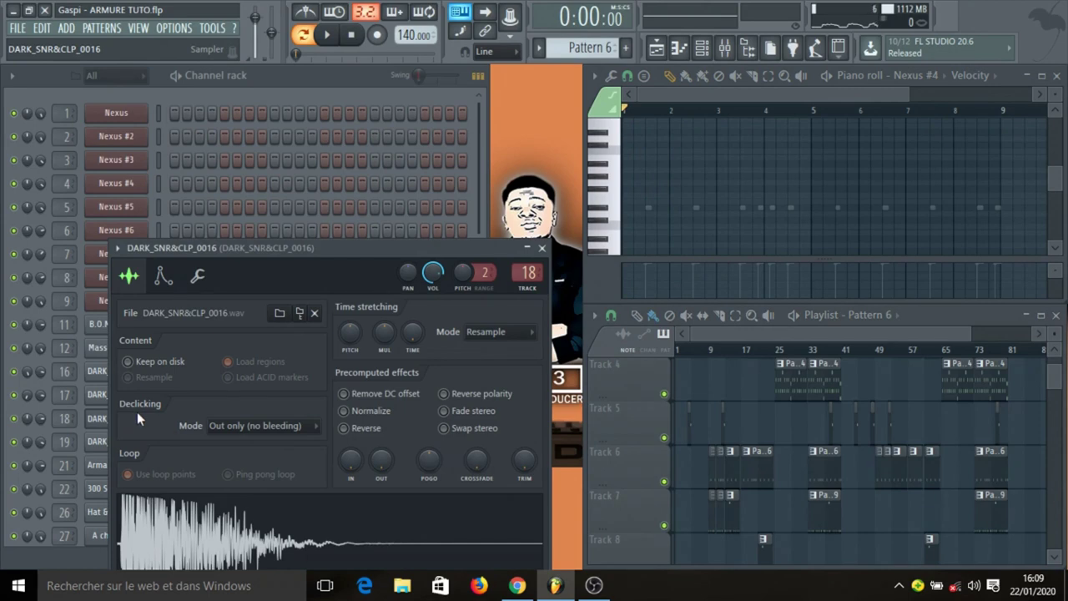
click(541, 249)
click(272, 416)
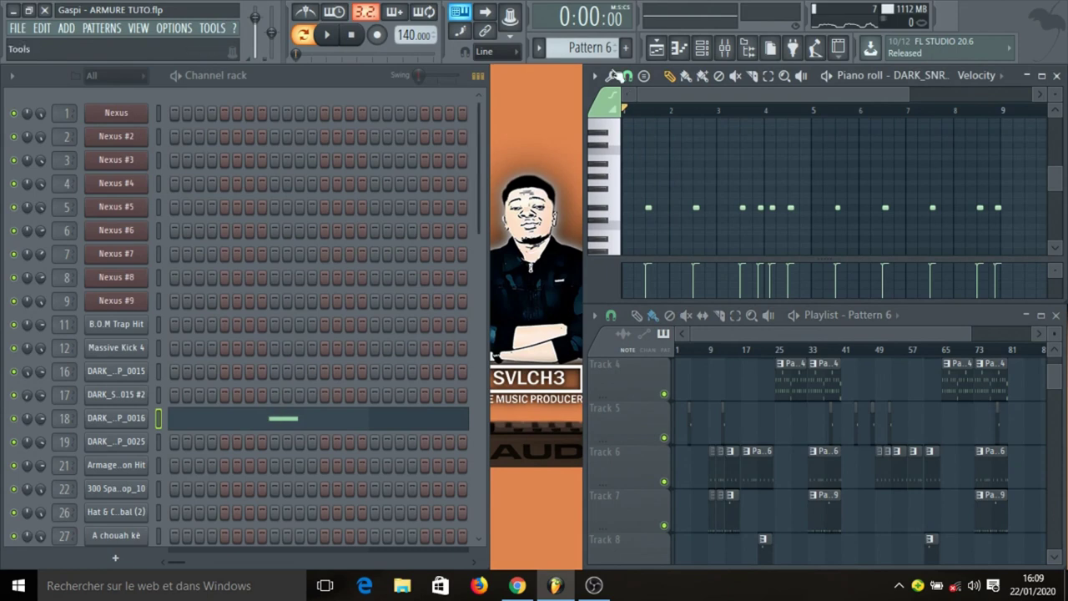
click(329, 36)
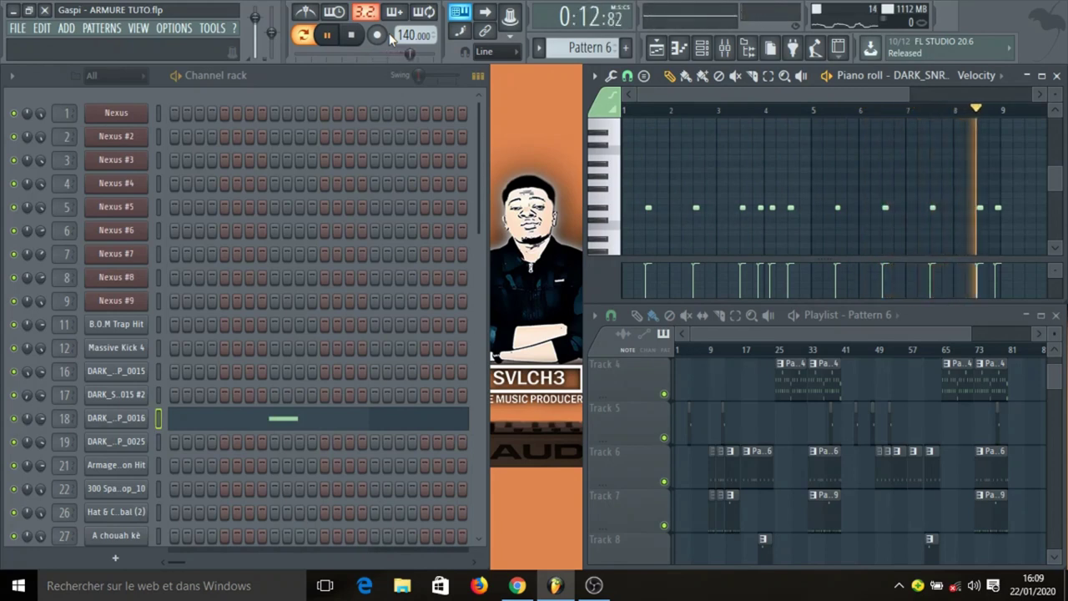
click(355, 35)
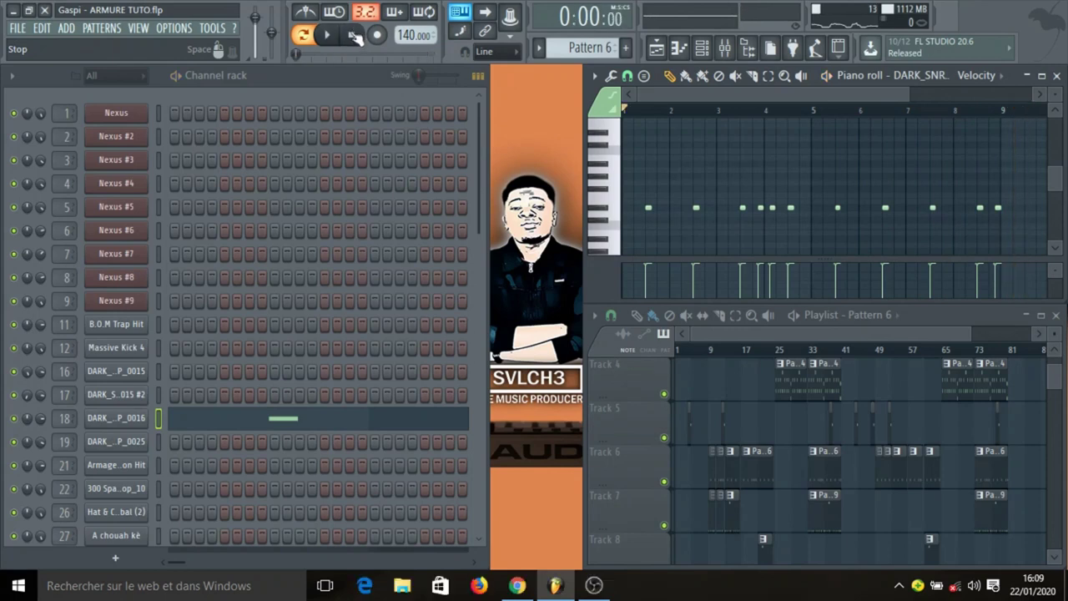
- Play the Pattern 6 snare and clap notes again with the metronome on, and stop playback
click(328, 35)
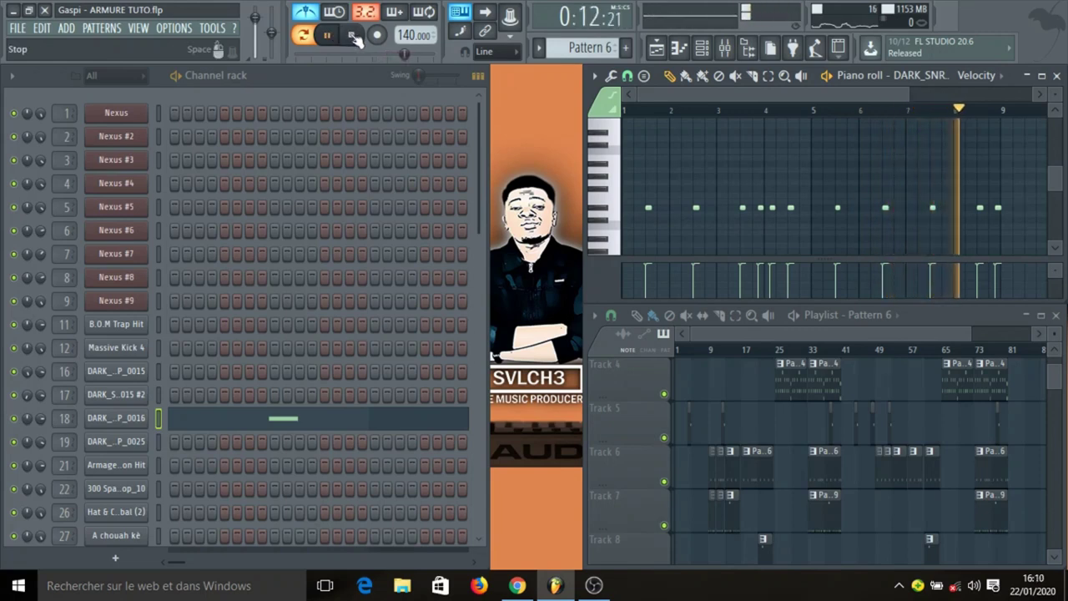
click(353, 36)
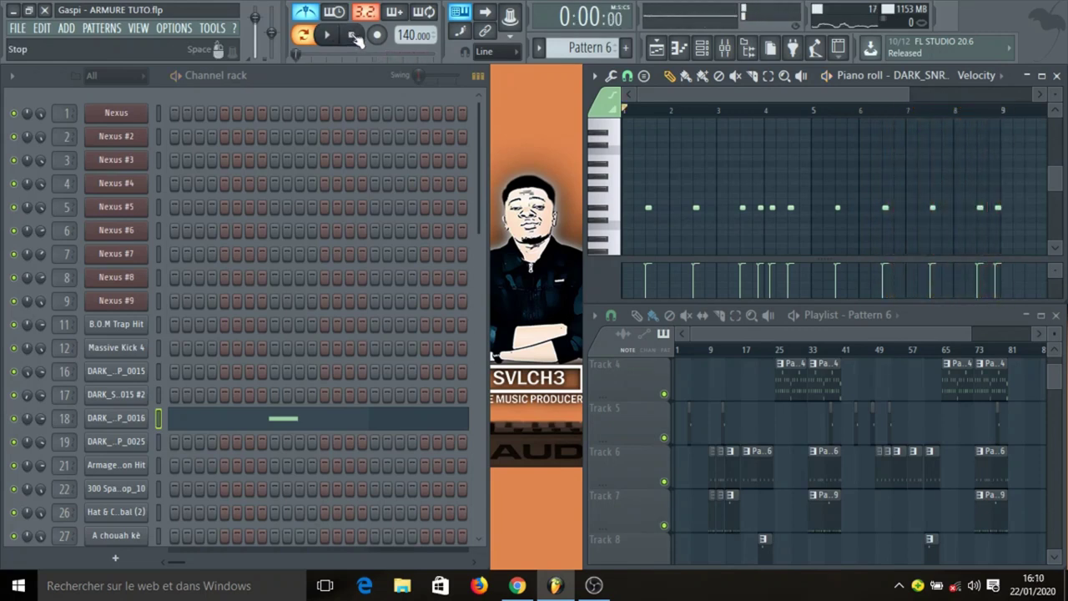
click(353, 37)
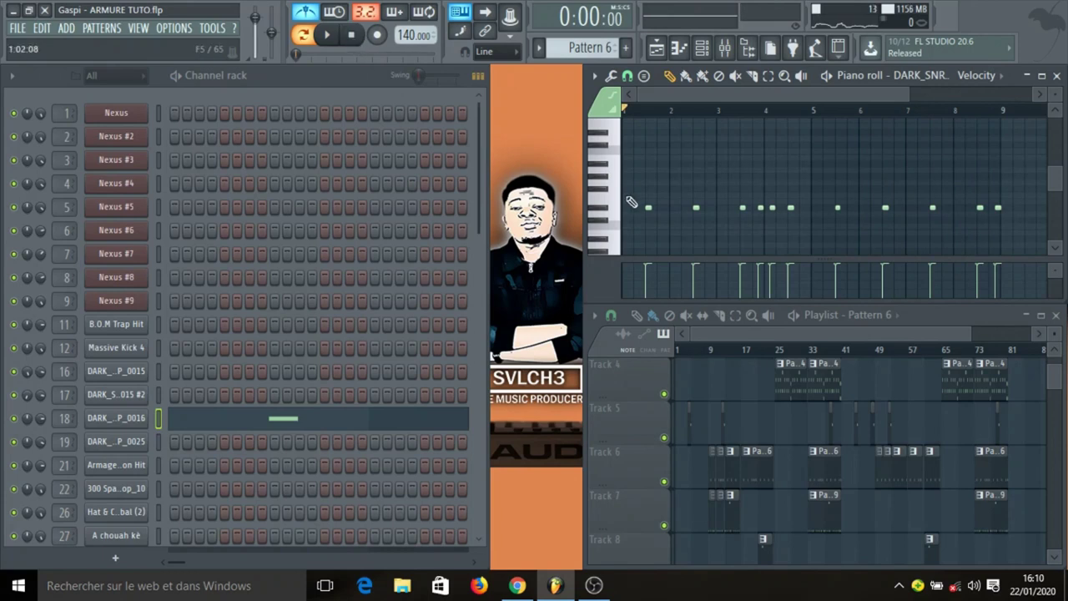
- Select Pattern 8 from Track 7, show the Massive Kick 4 notes, and play them briefly with the metronome off
click(733, 509)
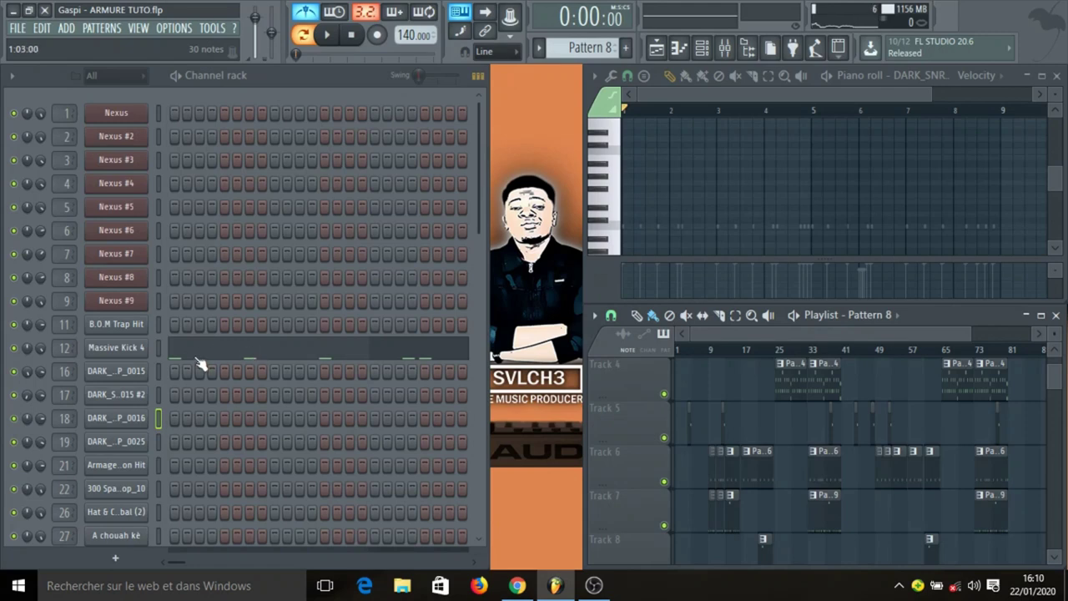
click(194, 357)
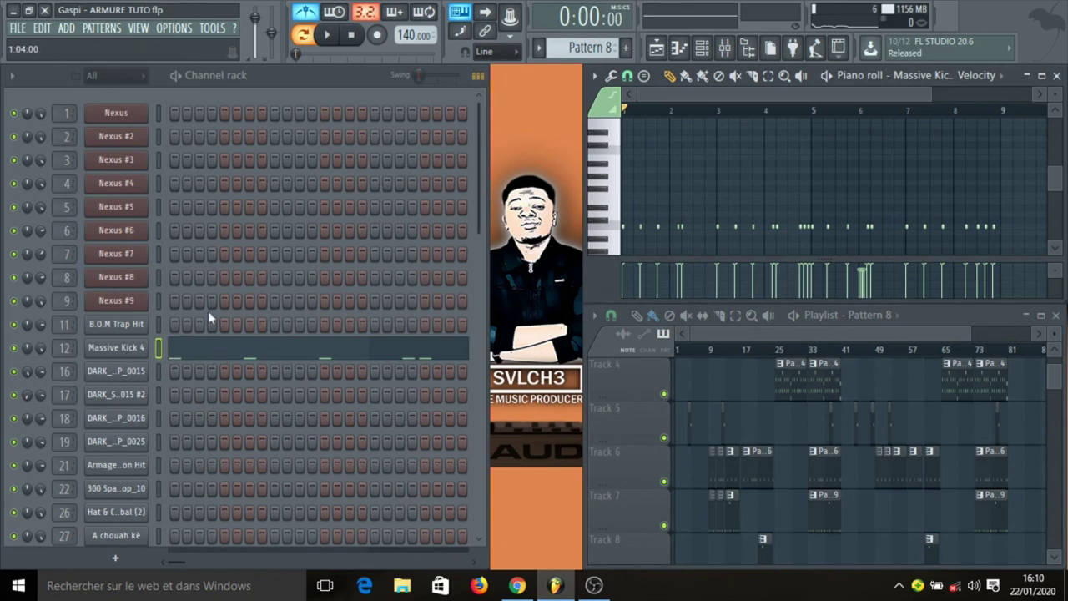
click(326, 34)
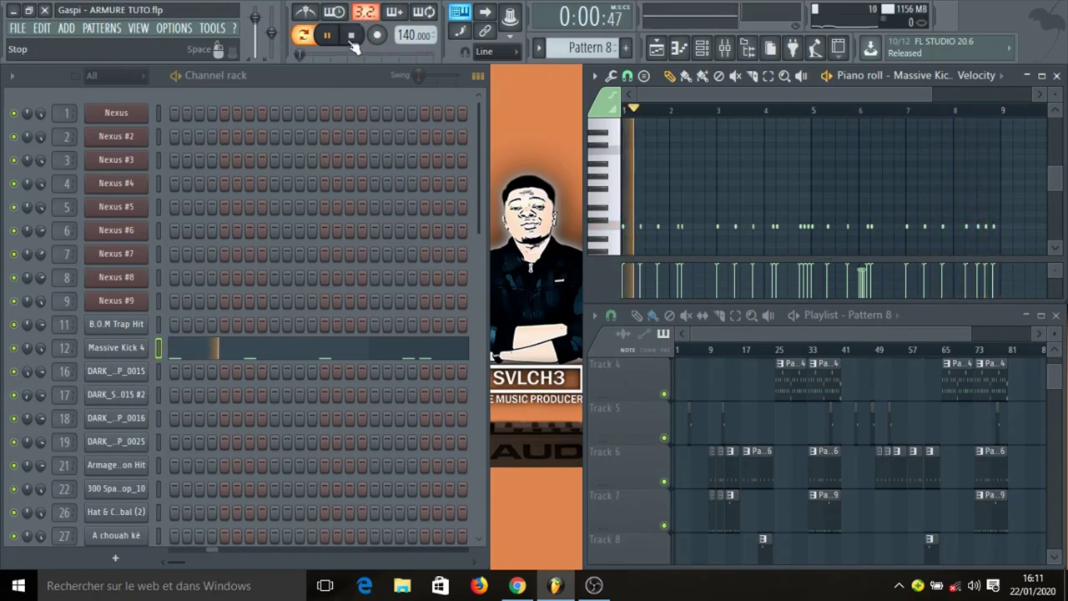
key(space)
- Find the fast high-pitched kick roll at bar 6 and play the pattern from bar 5 through it
scroll(840, 197, down, 2)
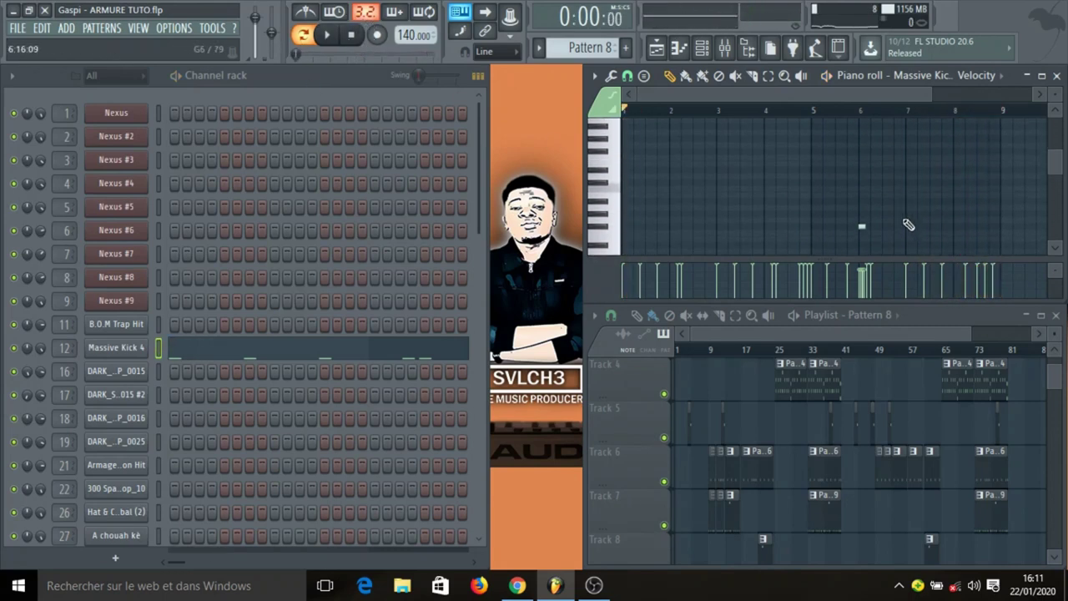
scroll(867, 117, up, 4)
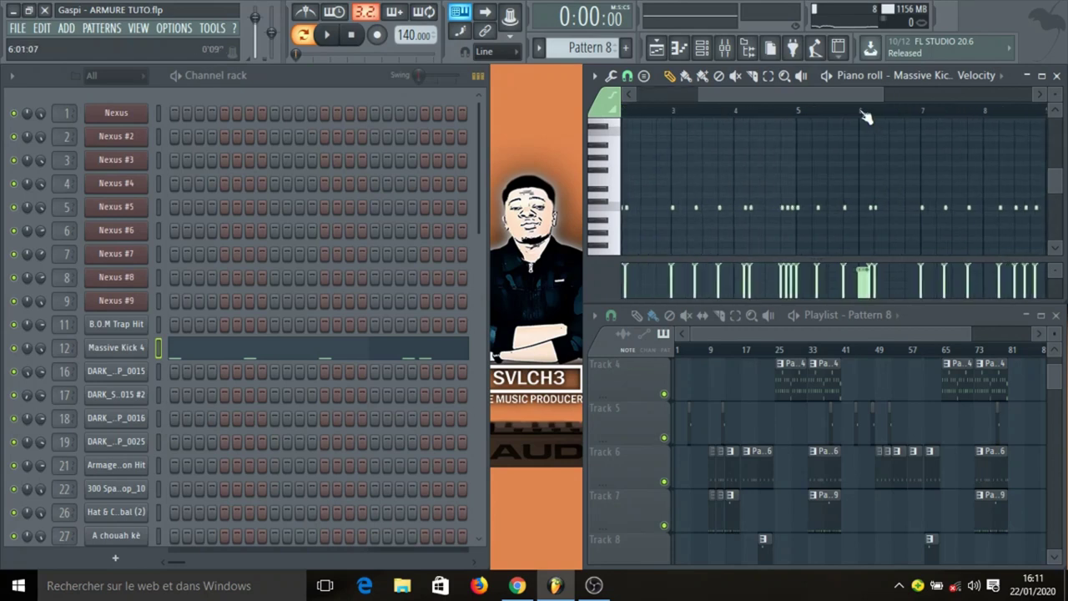
scroll(896, 200, up, 5)
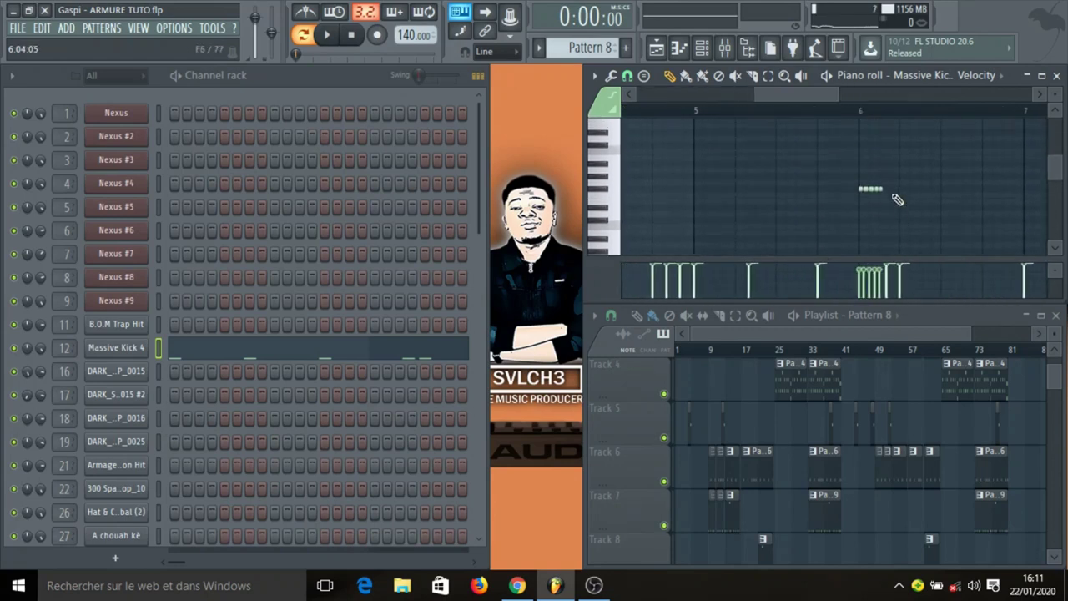
click(695, 109)
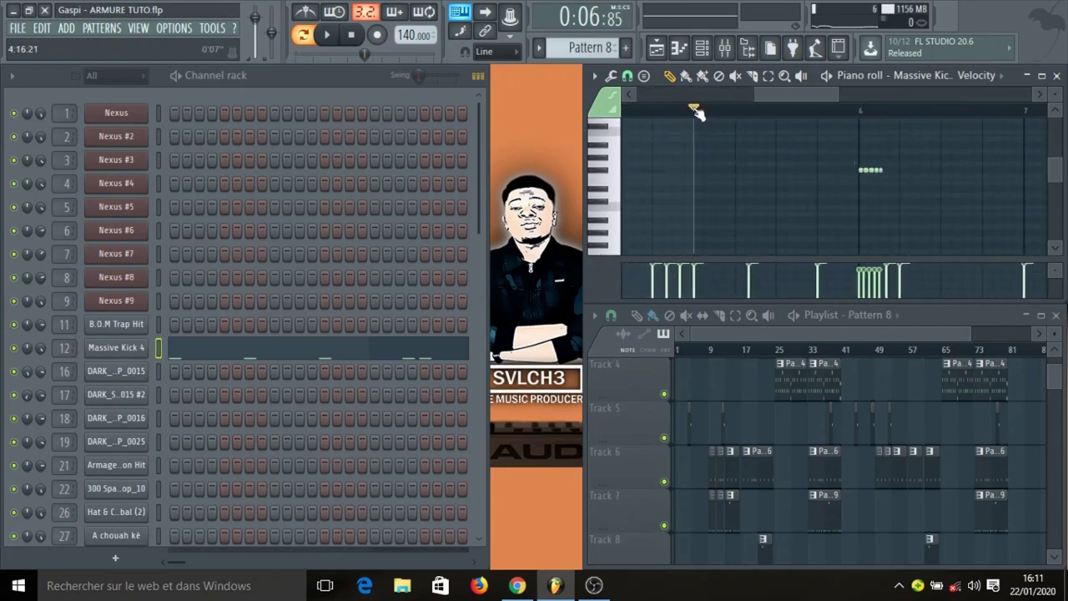
click(327, 34)
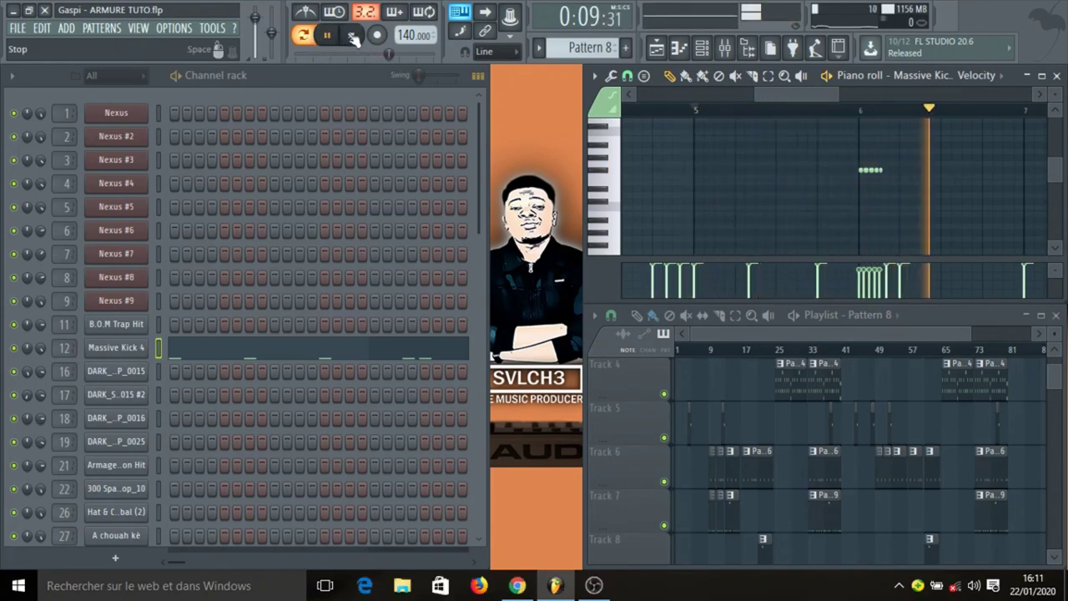
click(351, 35)
- Compare the pitch of the main Massive Kick 4 notes with the higher bar 6 roll, auditioning both pitches on the keyboard
scroll(887, 246, down, 3)
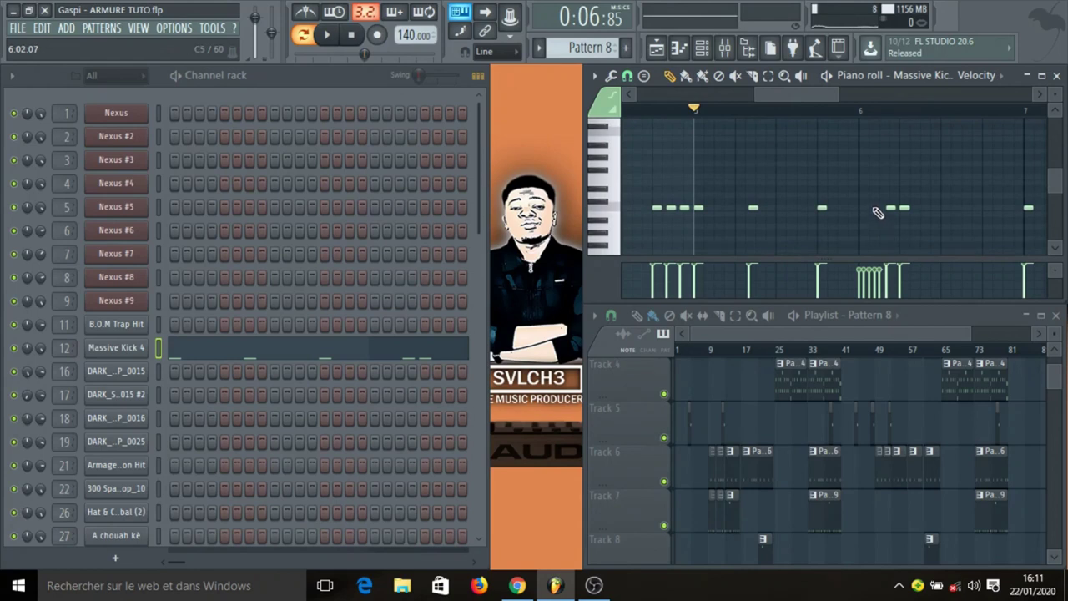
click(609, 212)
scroll(831, 219, up, 3)
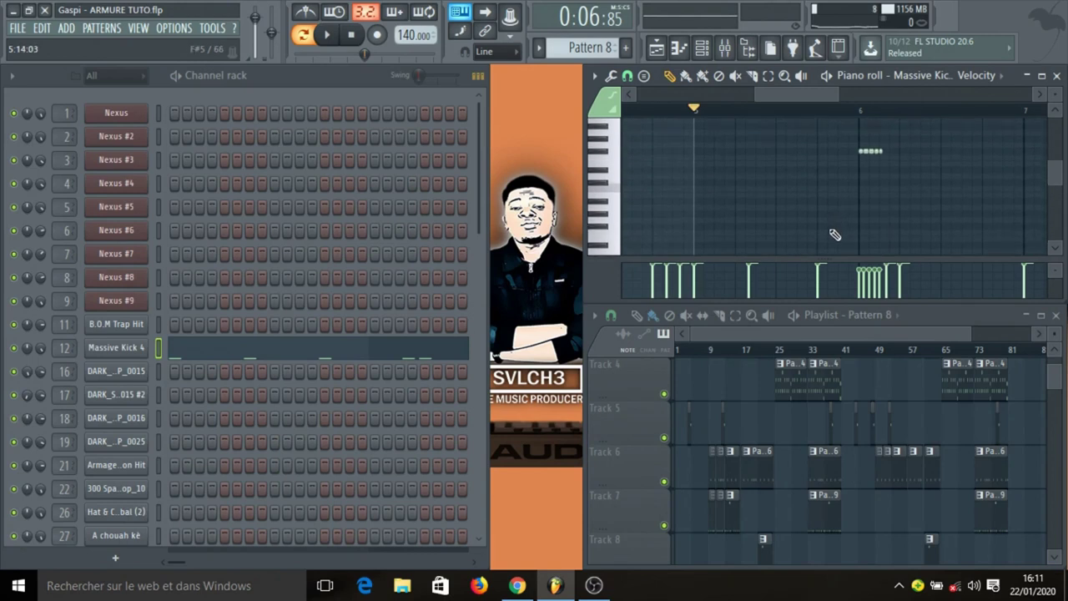
scroll(834, 234, down, 1)
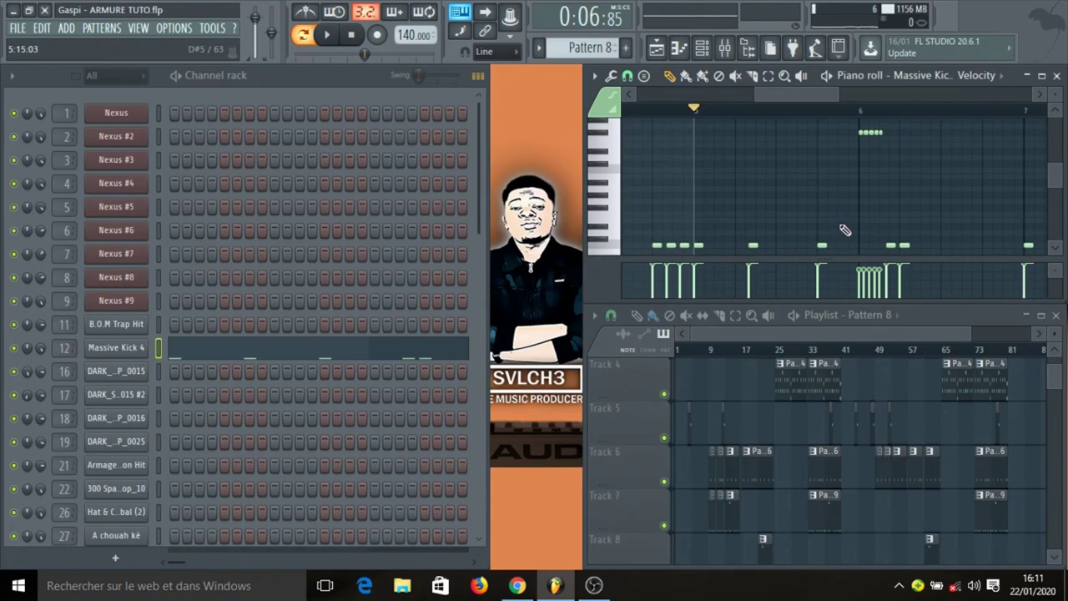
scroll(844, 231, up, 1)
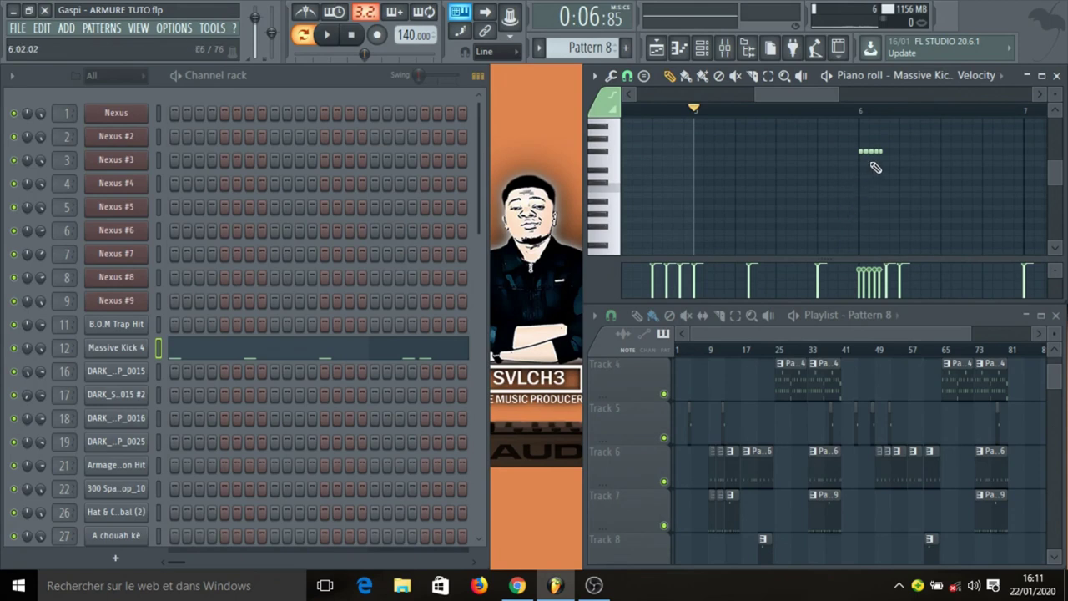
click(615, 159)
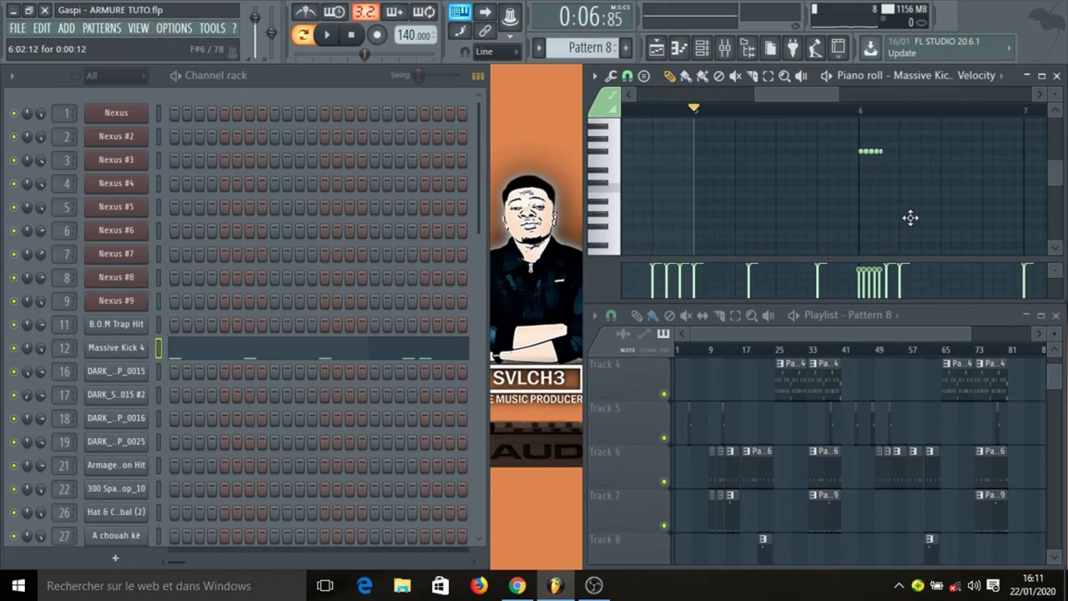
scroll(908, 209, down, 6)
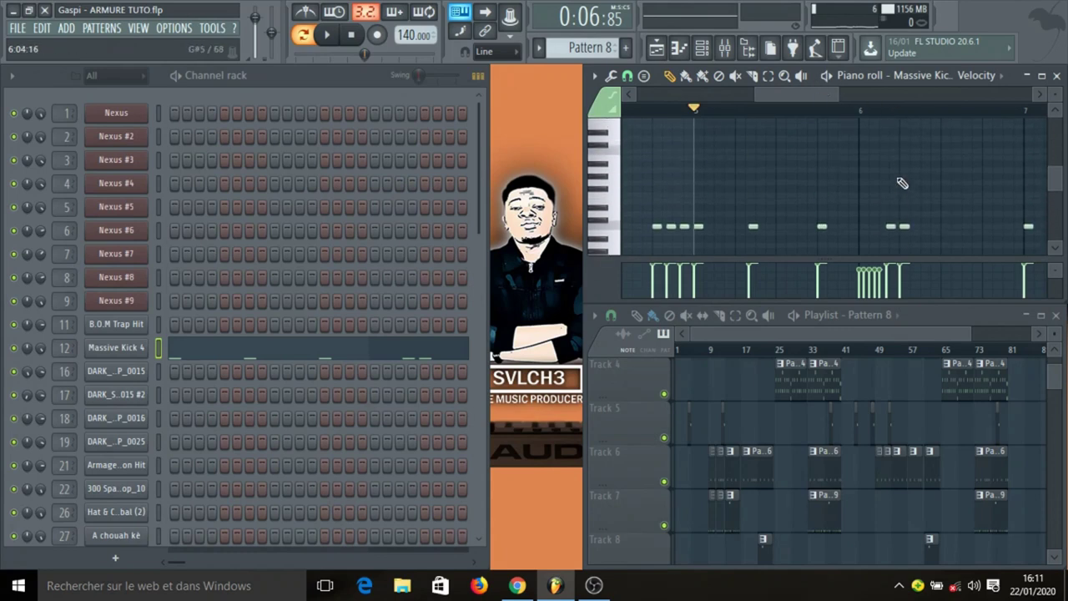
scroll(901, 182, up, 6)
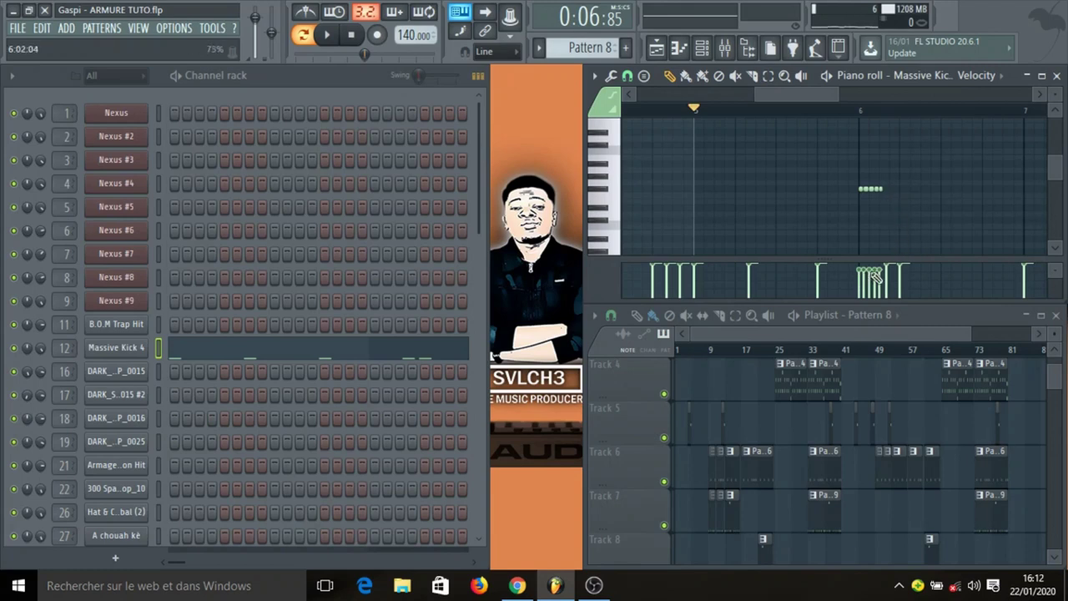
- Show Note pan instead of velocity for the Massive Kick 4 notes and play the panned roll from bar 5
click(992, 80)
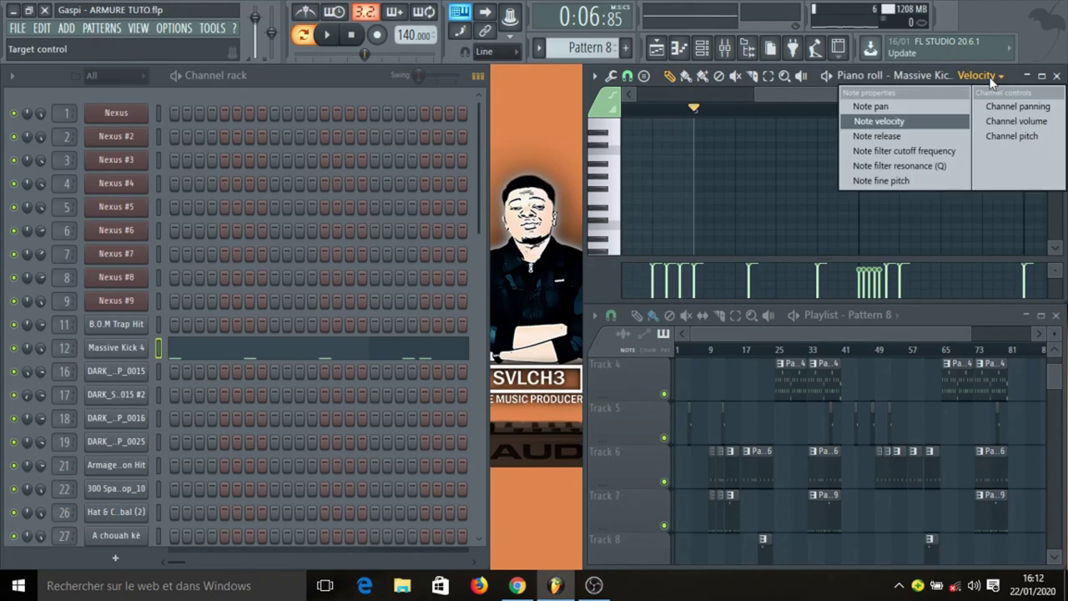
click(924, 107)
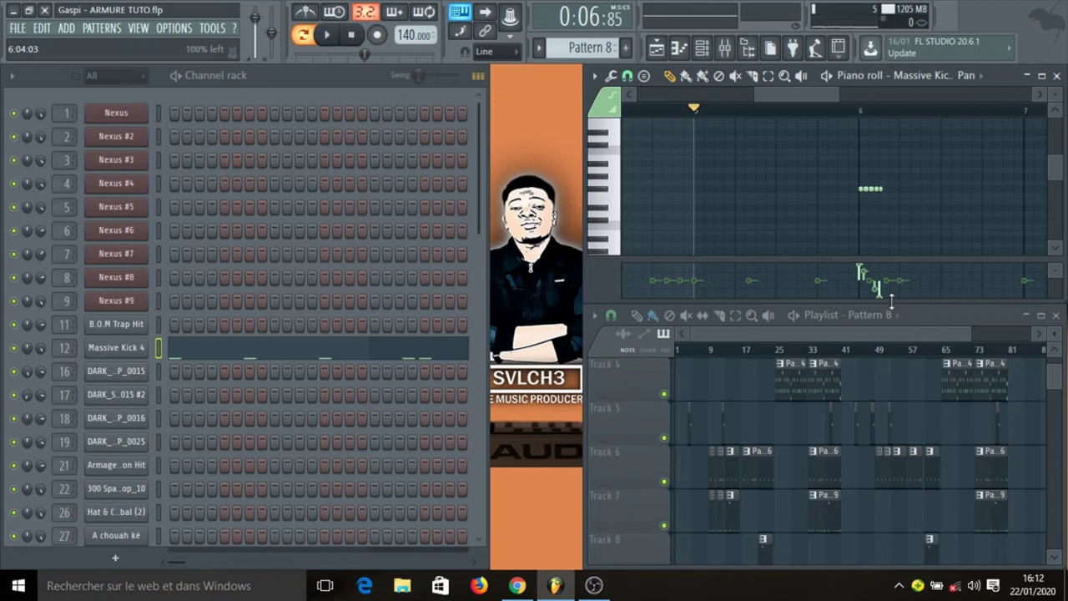
key(space)
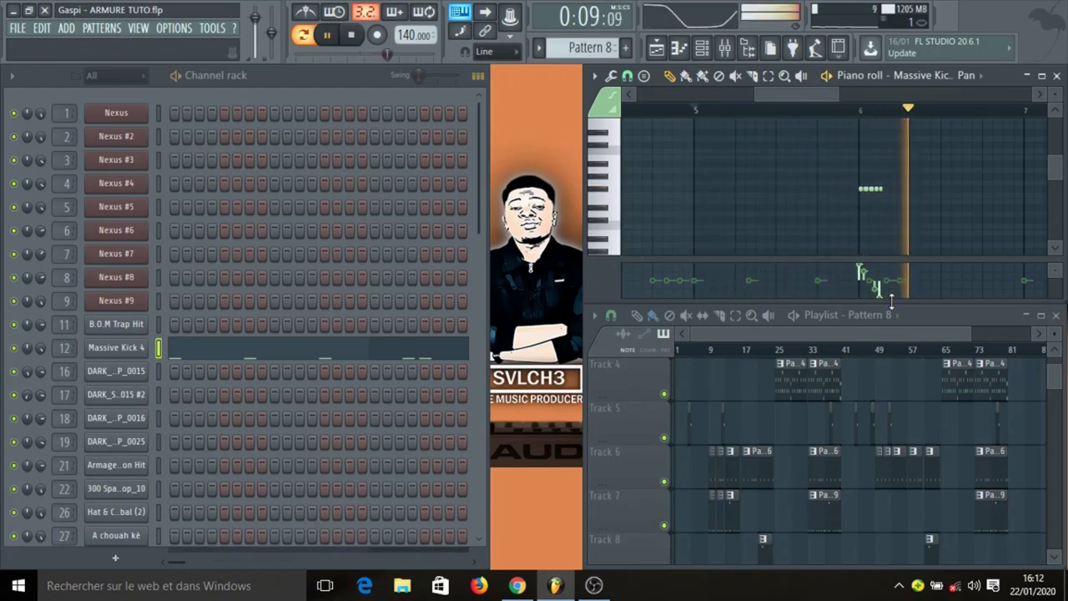
key(space)
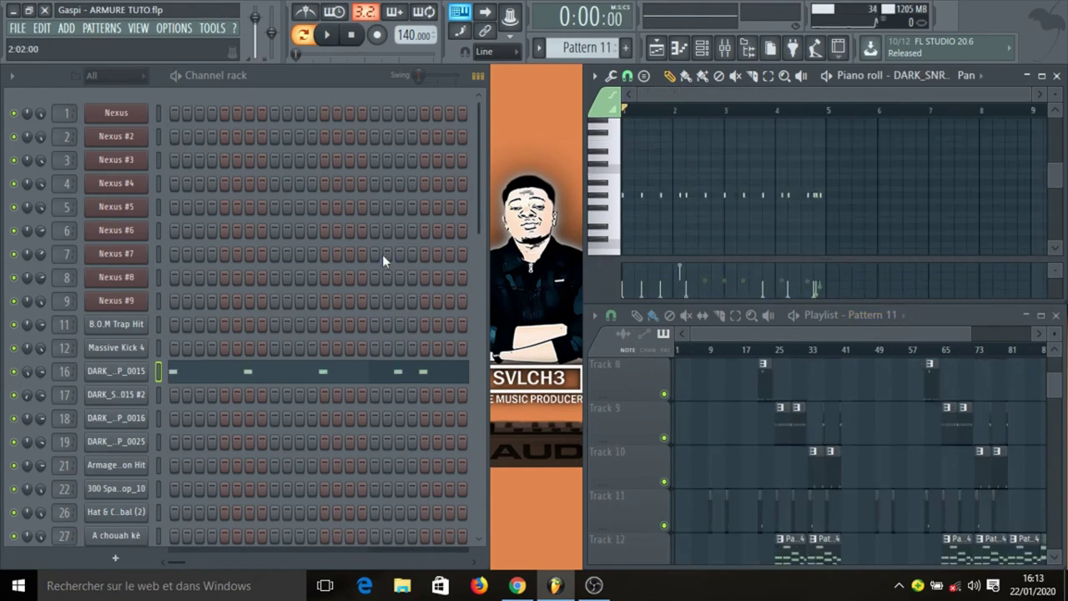
- In Pattern 11, examine the DARK_SNR&CLP_0015 channel's sample, pan and volume settings
click(147, 372)
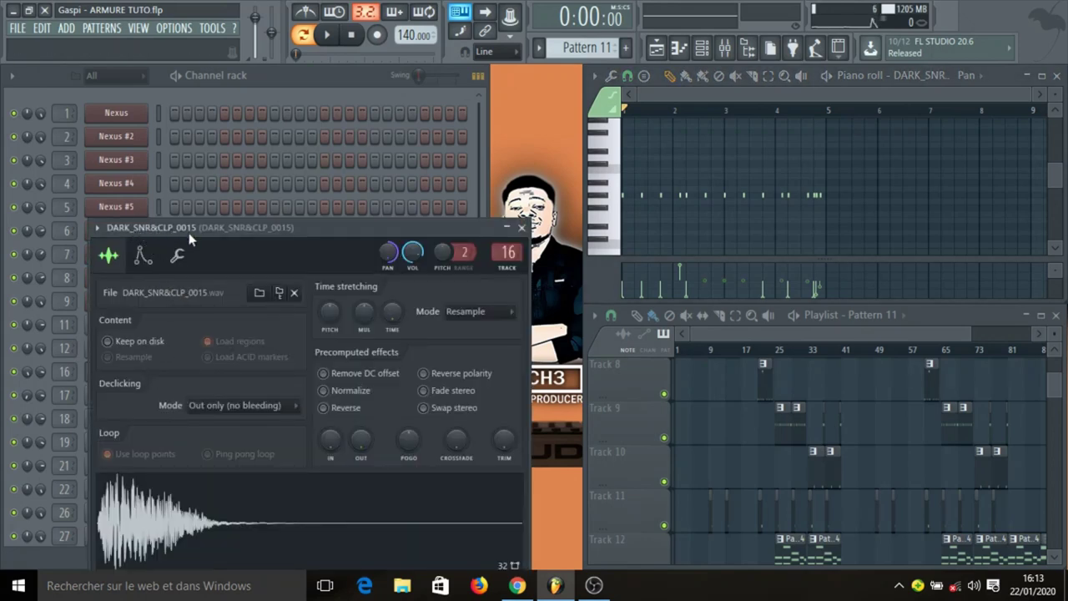
click(521, 227)
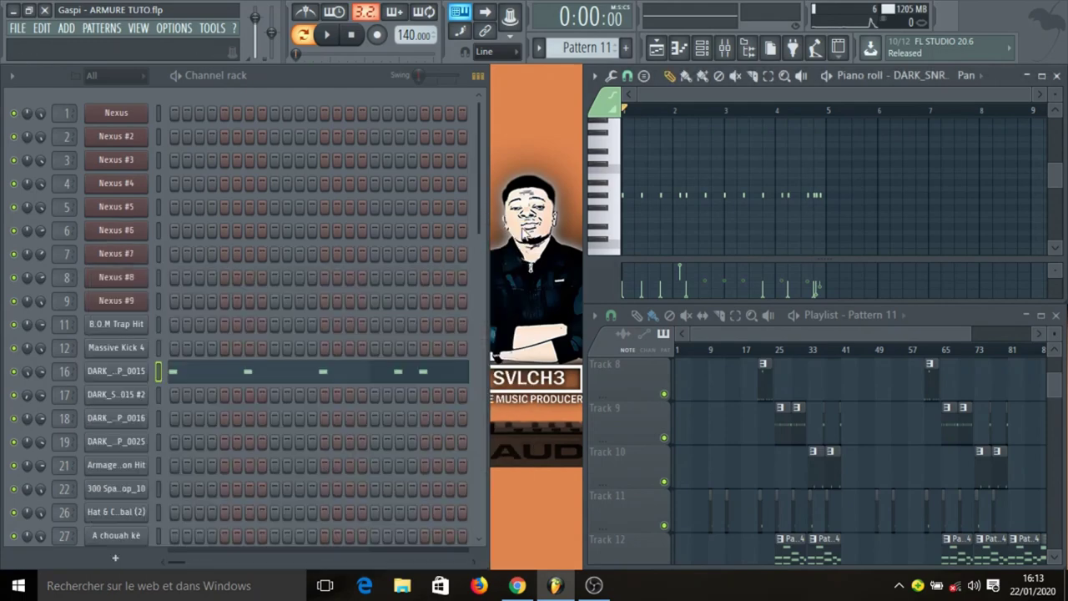
click(150, 371)
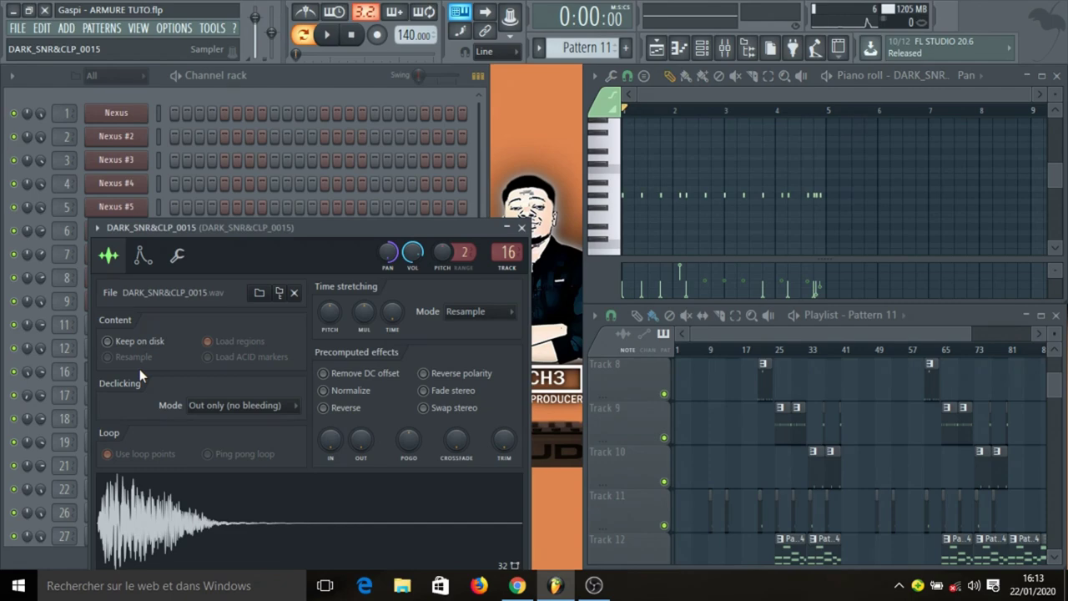
click(521, 227)
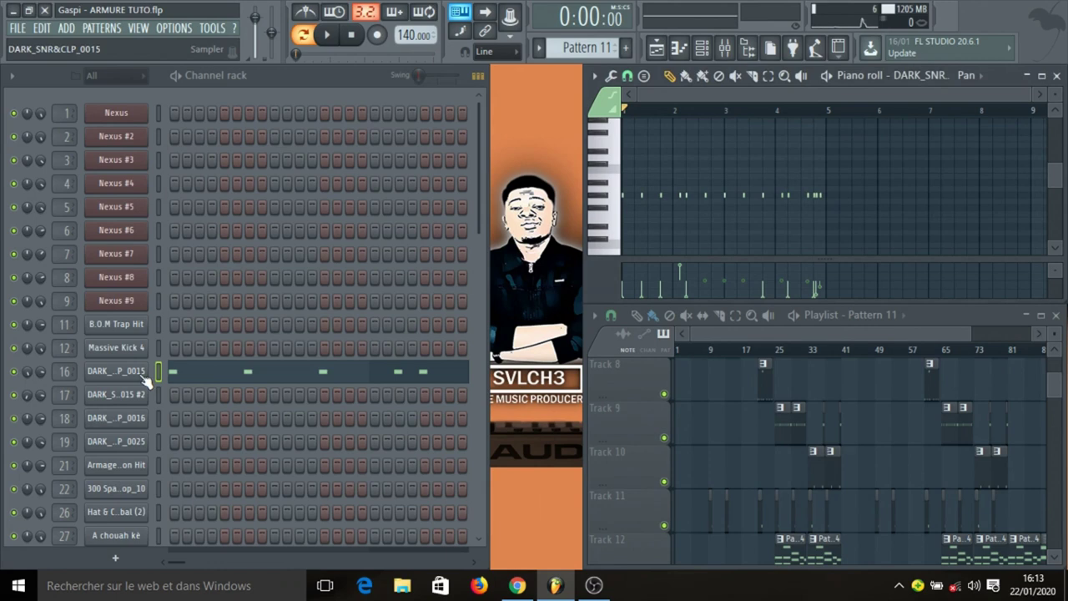
click(117, 370)
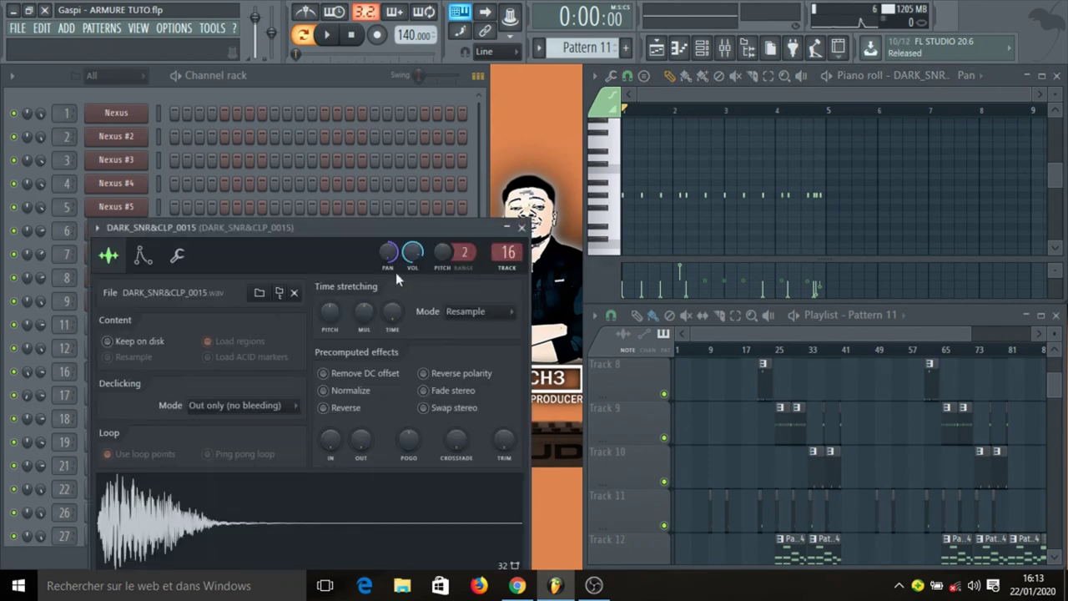
click(521, 227)
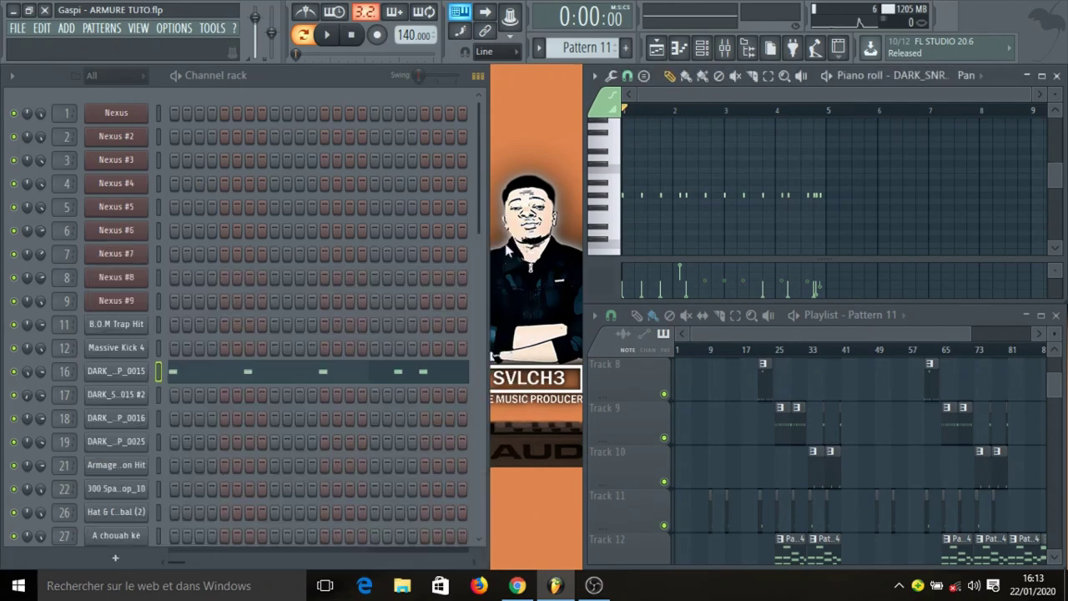
- Examine the sample, pan and volume settings of the duplicate DARK_SNR&CLP_0015 #2 channel for comparison
click(138, 400)
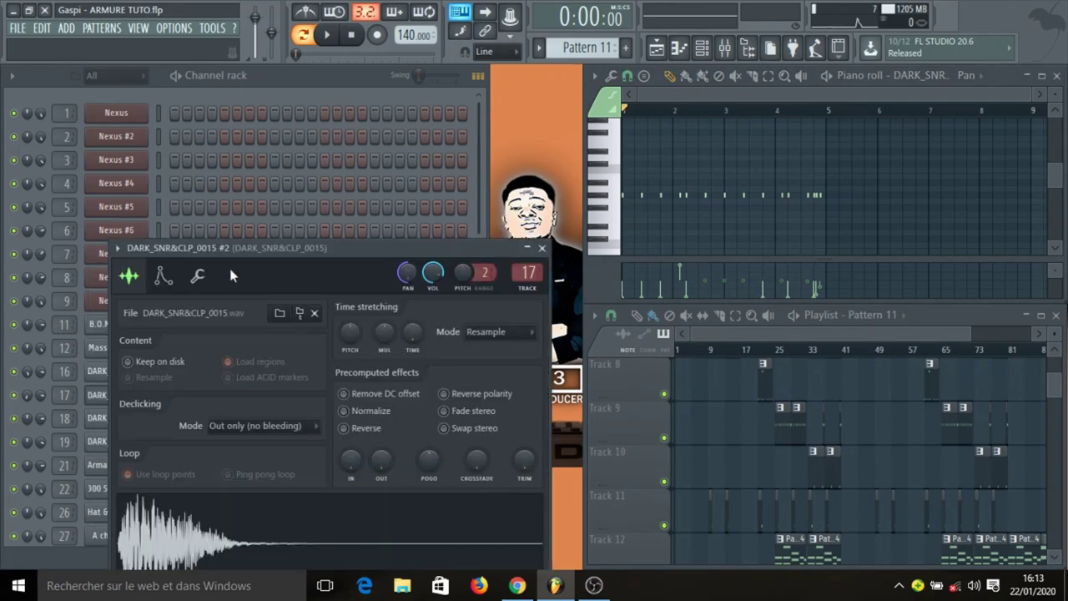
click(541, 247)
click(131, 379)
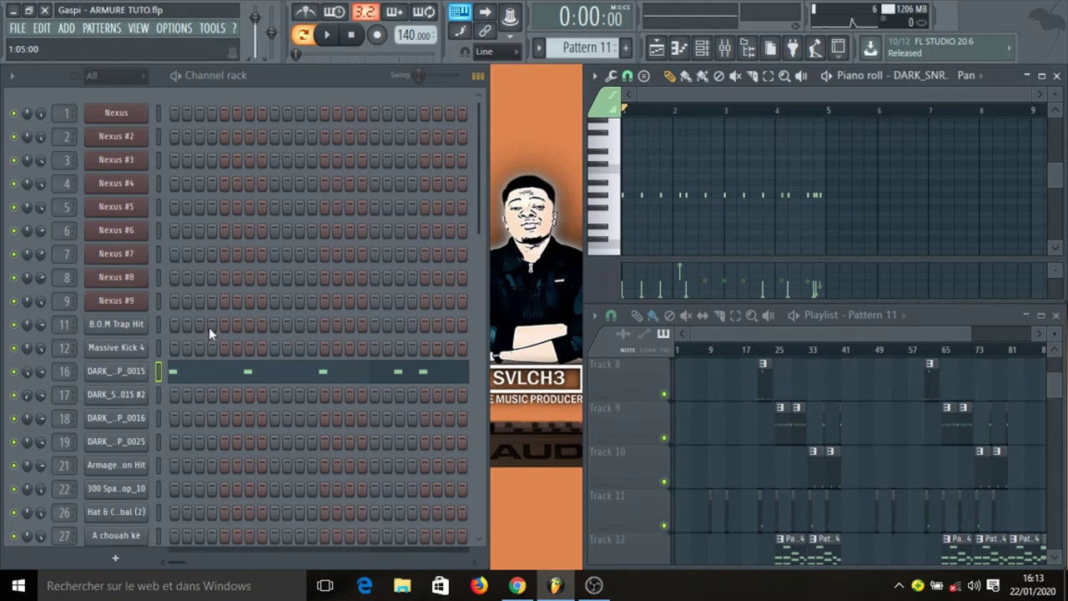
click(114, 397)
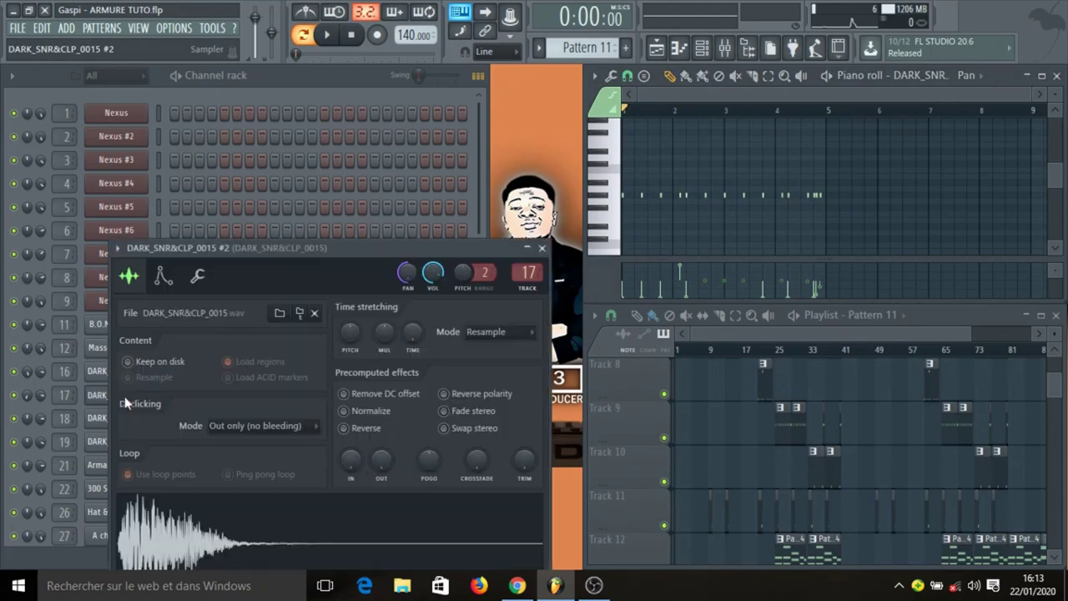
click(541, 248)
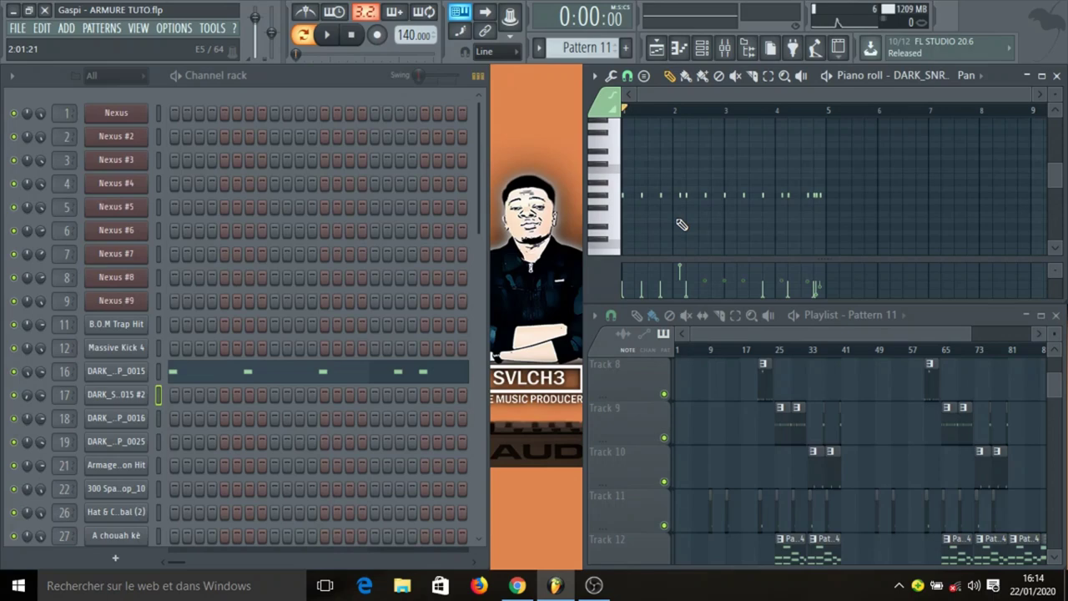
- Recheck the DARK_SNR&CLP_0015 sampler settings, close them, and play Pattern 11 to hear its panned notes
click(140, 377)
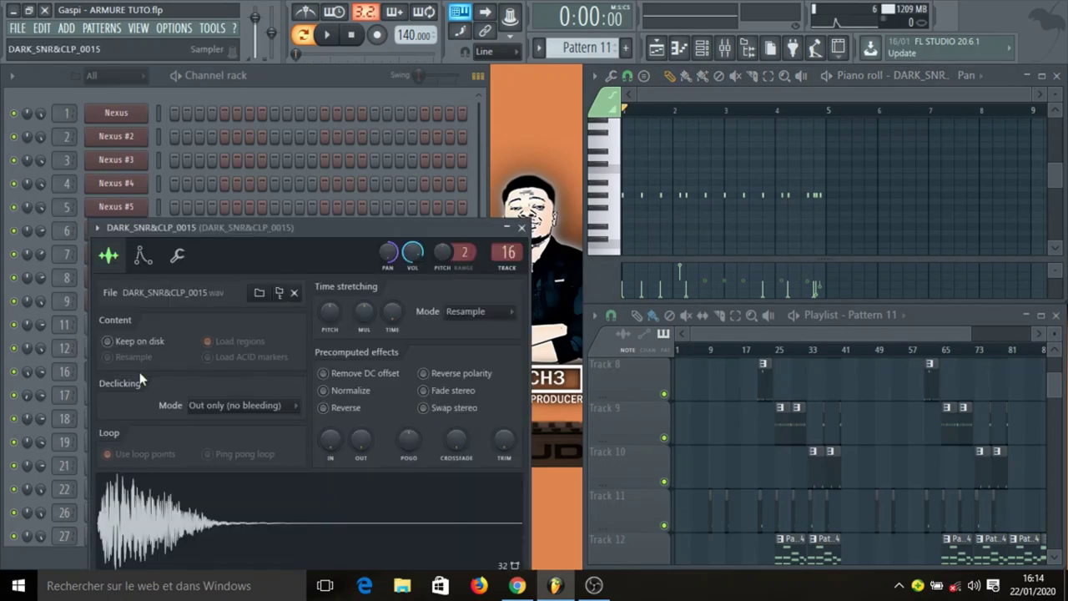
click(521, 228)
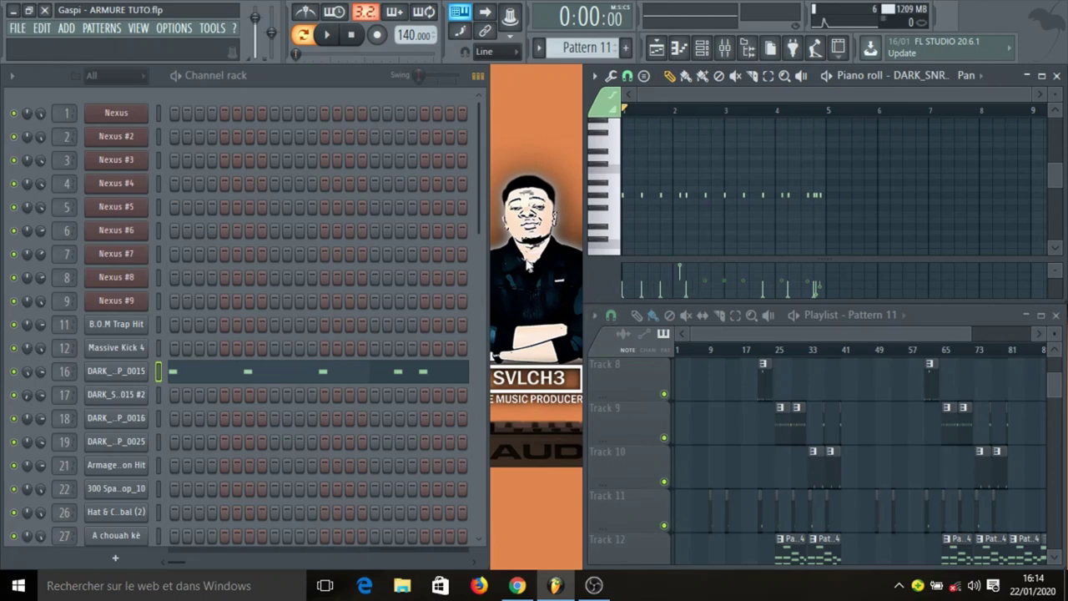
key(space)
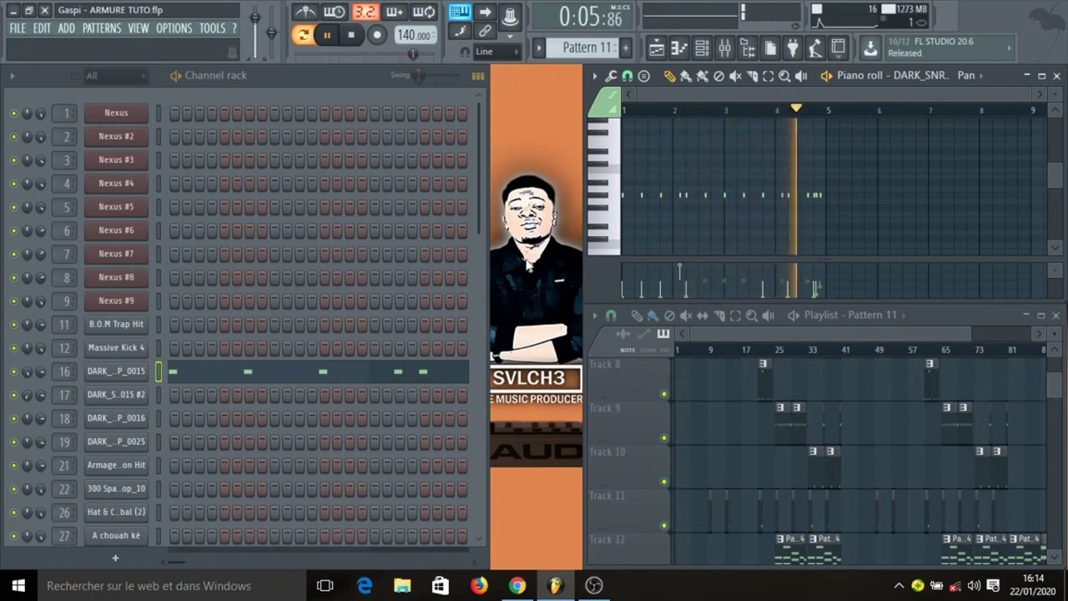
key(space)
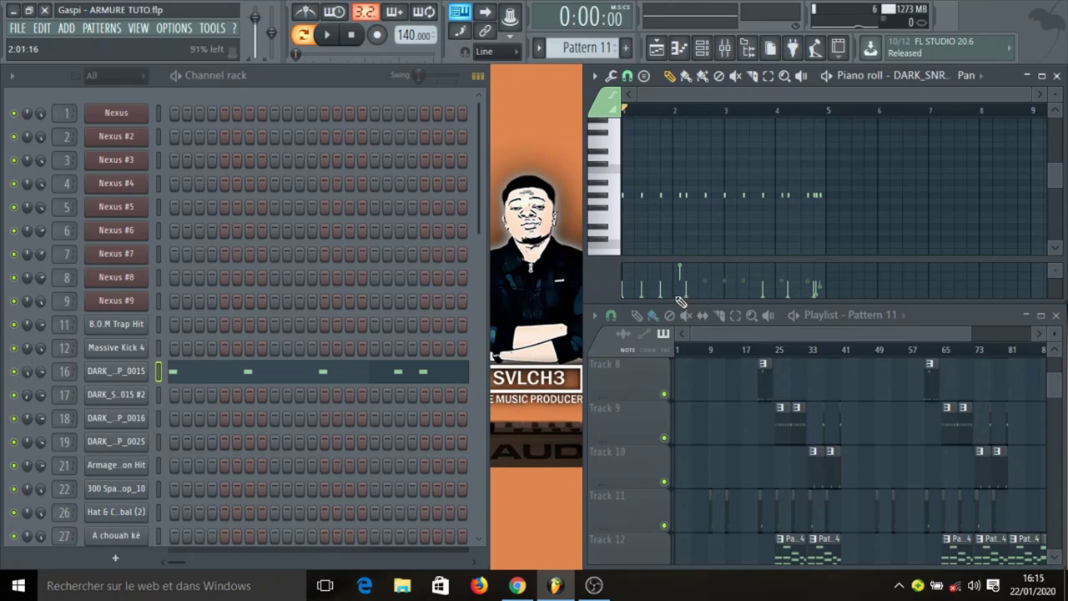
- In Pattern 13, check the DARK_SNR&CLP_0025 channel's settings and play its panned snare roll
click(776, 422)
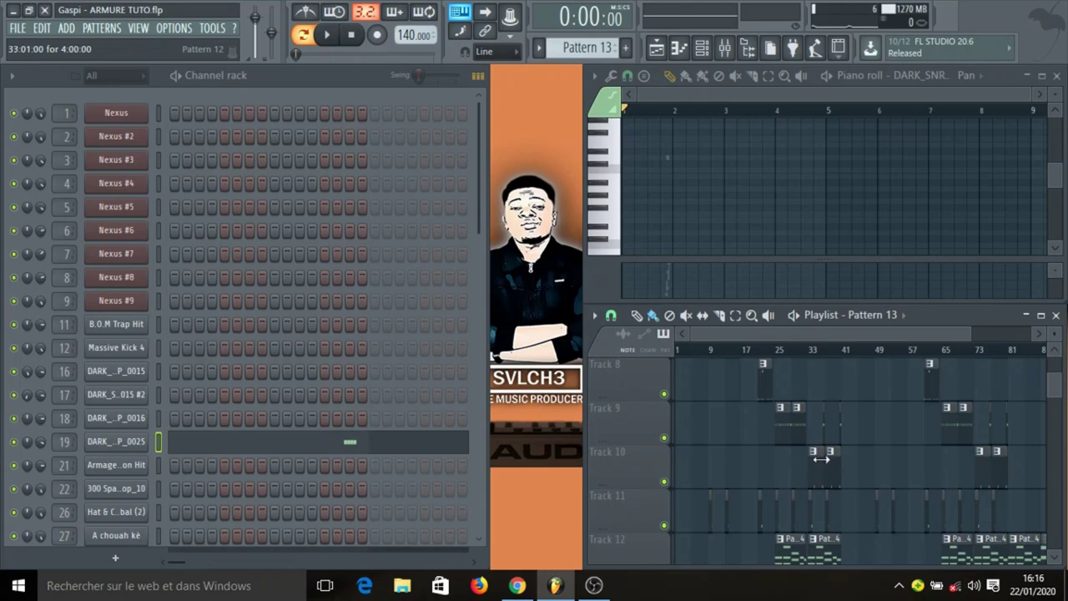
scroll(823, 462, down, 2)
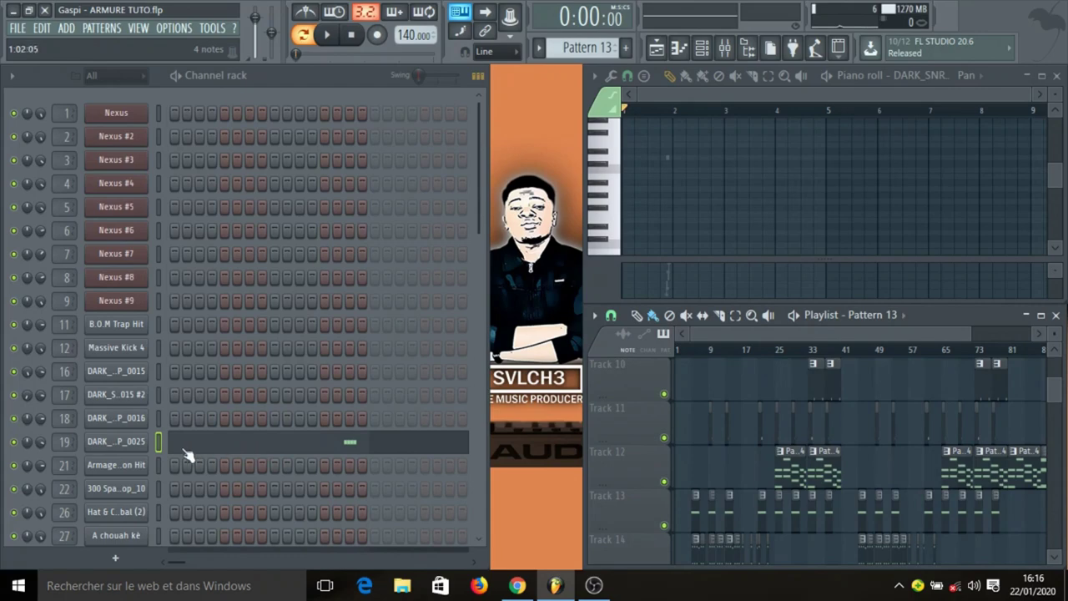
click(138, 438)
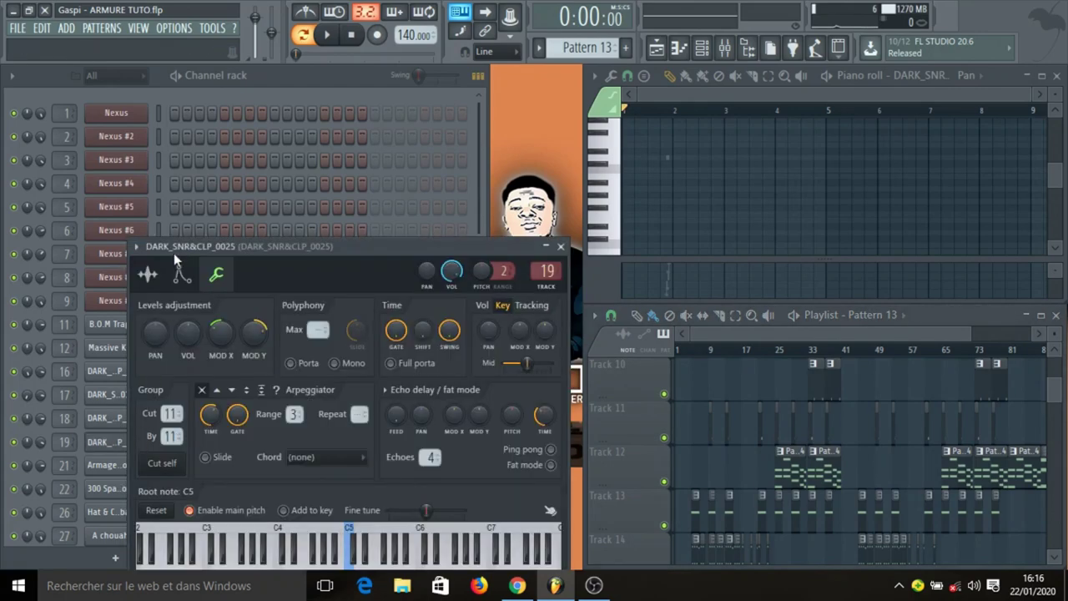
click(561, 246)
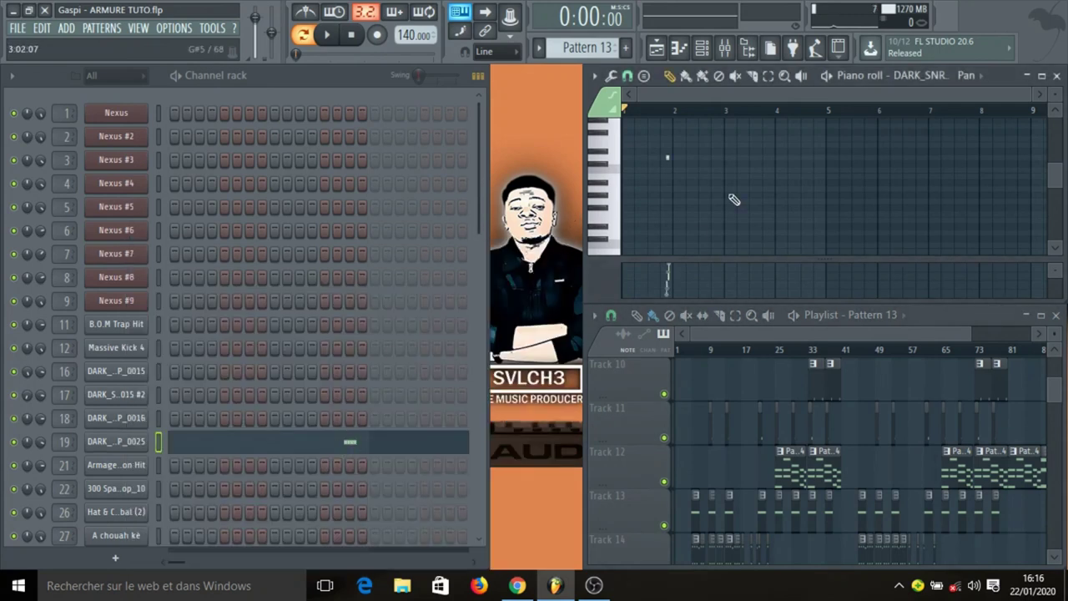
scroll(732, 198, up, 3)
key(space)
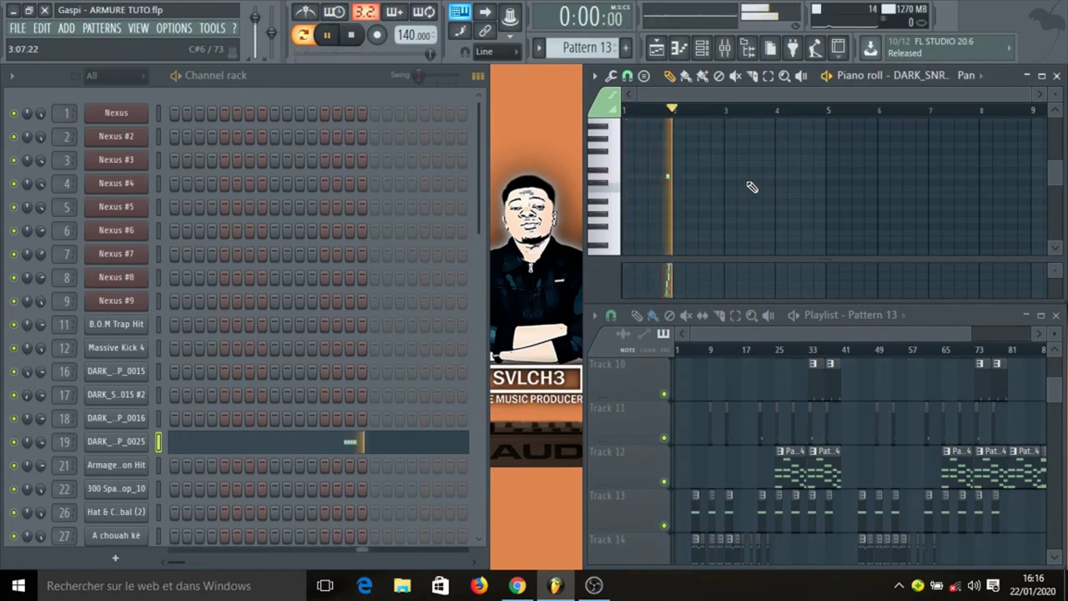
key(space)
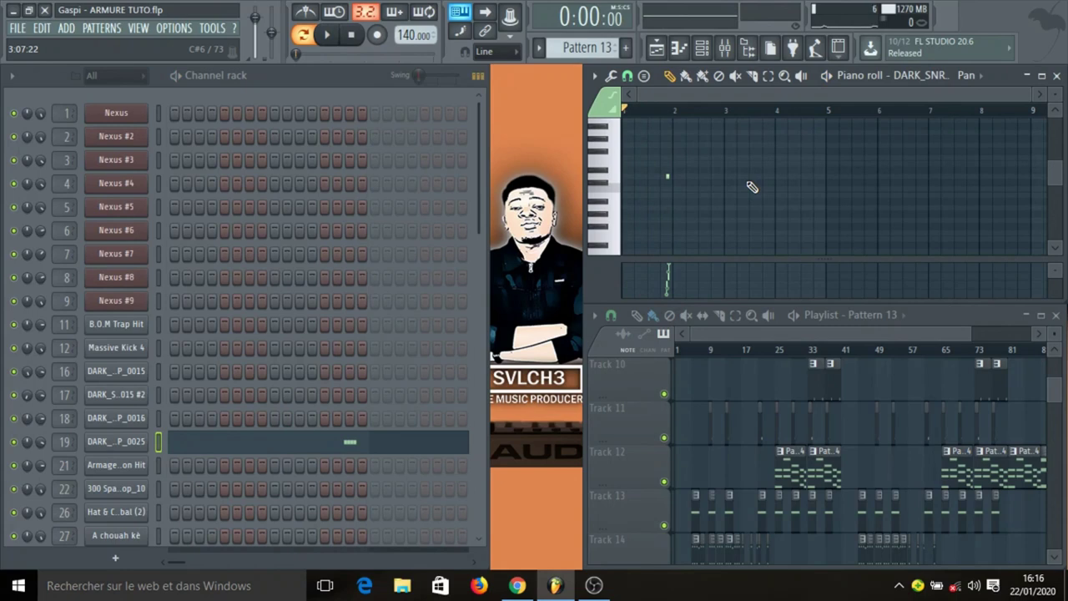
- Show note velocity instead of pan for the DARK_SNR&CLP_0025 notes and view the roll before bar 2 up close
click(966, 75)
click(925, 122)
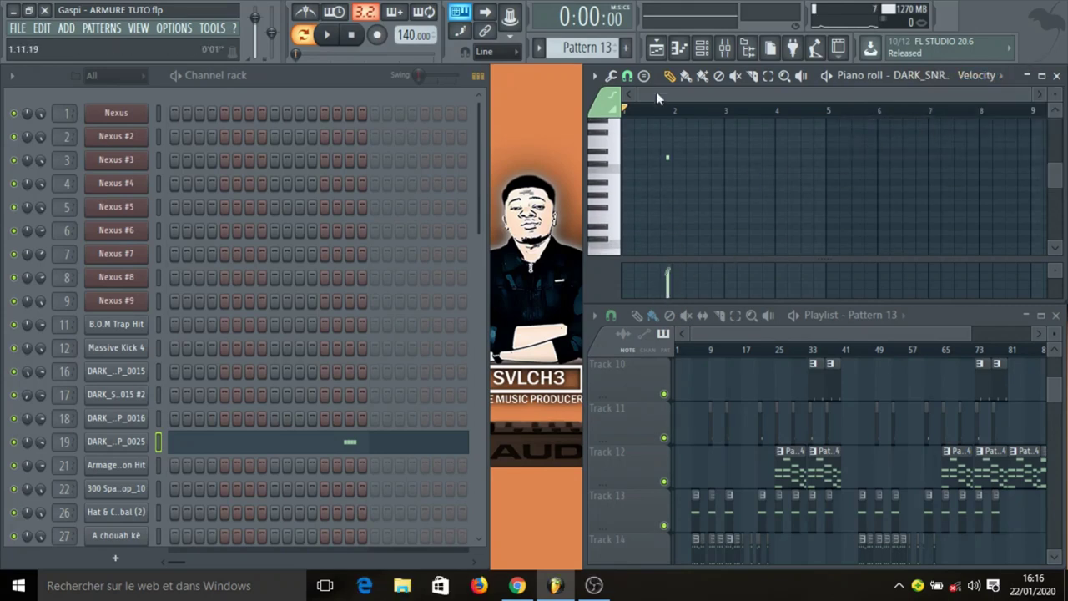
scroll(671, 115, up, 5)
scroll(671, 116, down, 3)
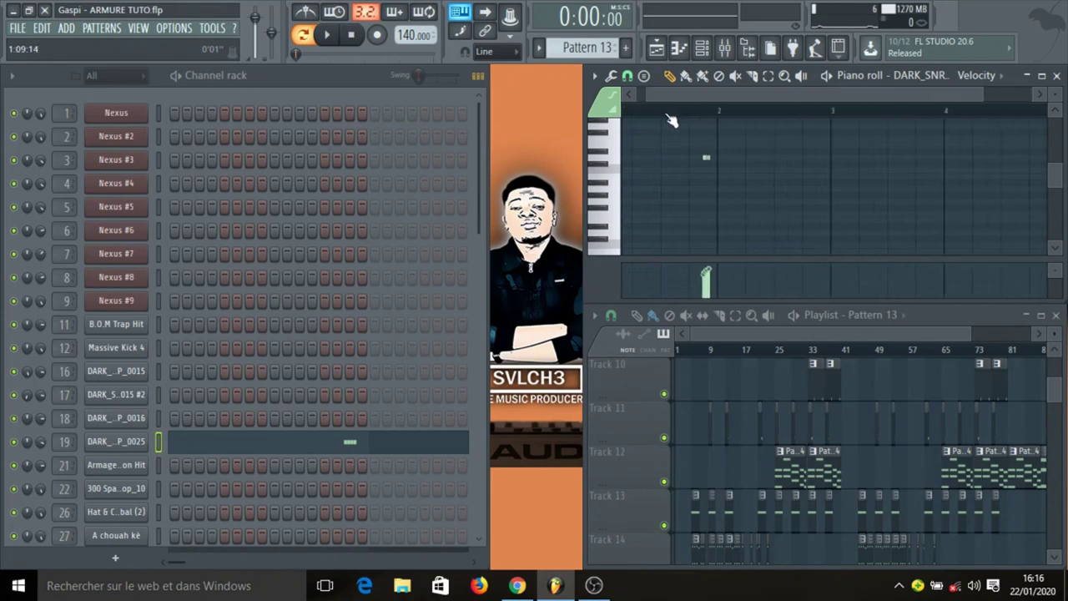
- In Pattern 14, check which preset Nexus #5 uses and play its chord progression
click(806, 467)
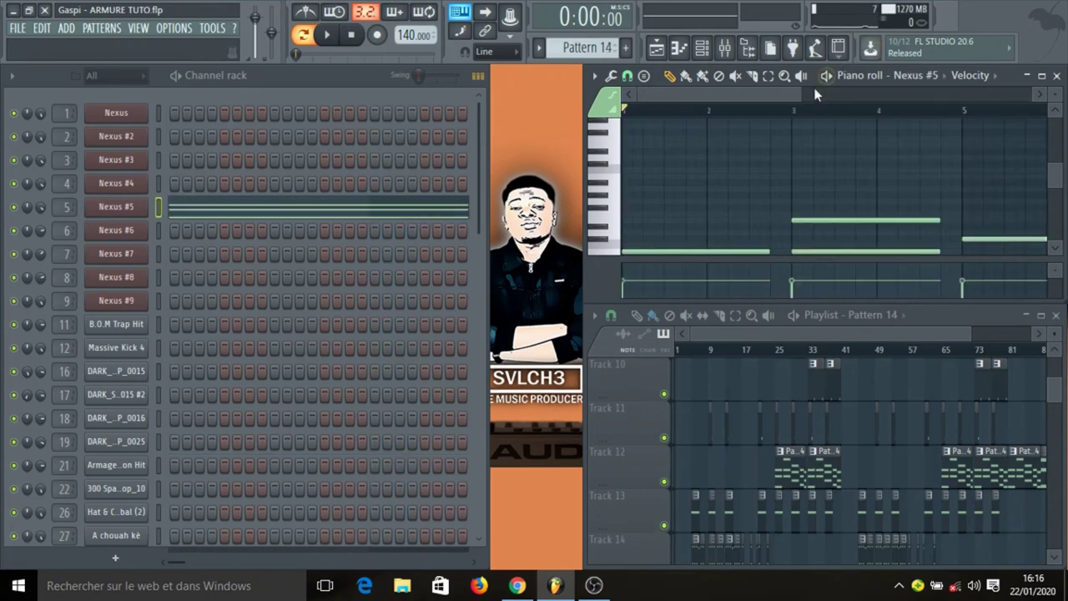
click(132, 210)
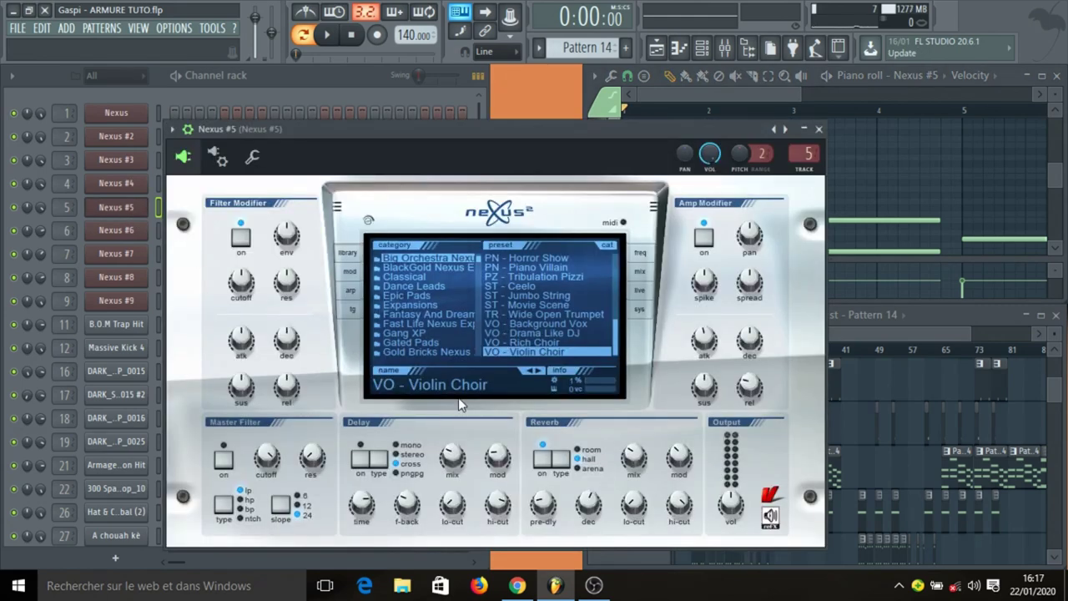
click(818, 129)
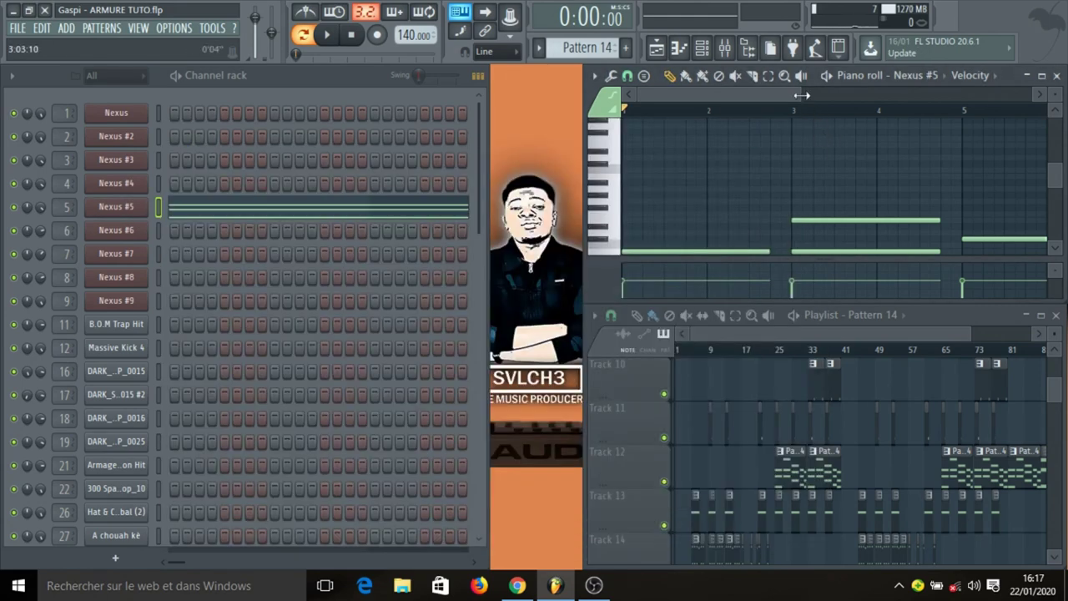
scroll(984, 159, down, 3)
key(space)
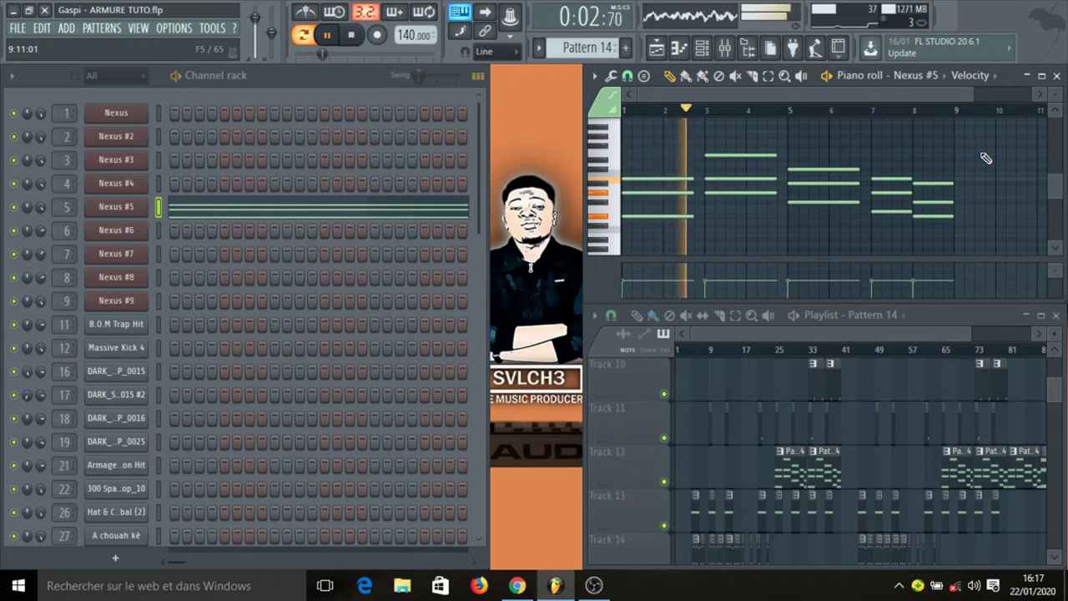
key(space)
- Open Pattern 16 and examine the Armageddon Hit channel's sample settings, closing the sampler when done
scroll(767, 455, down, 2)
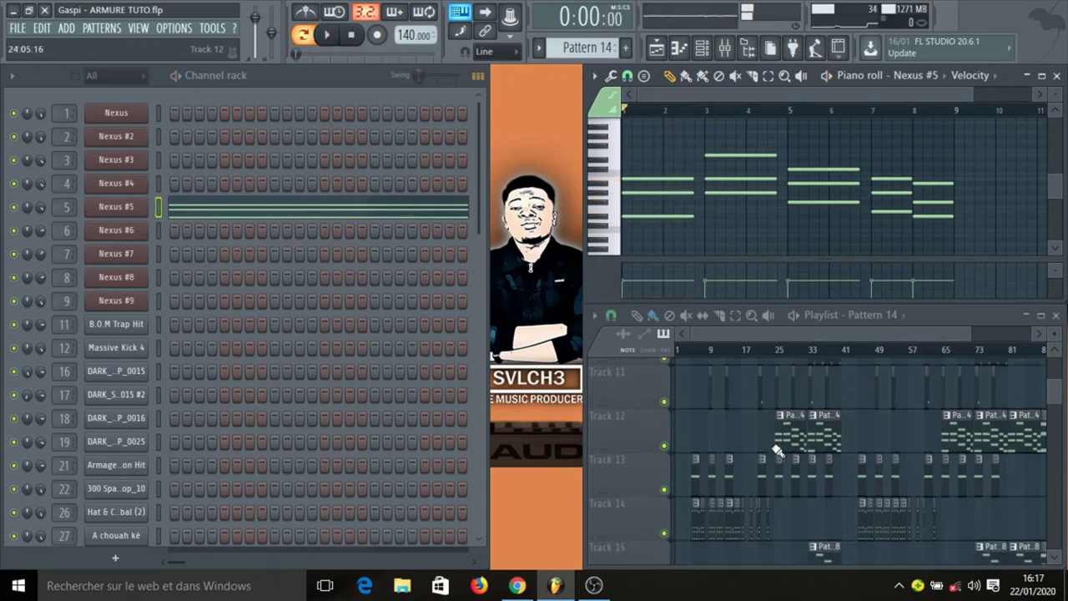
click(763, 432)
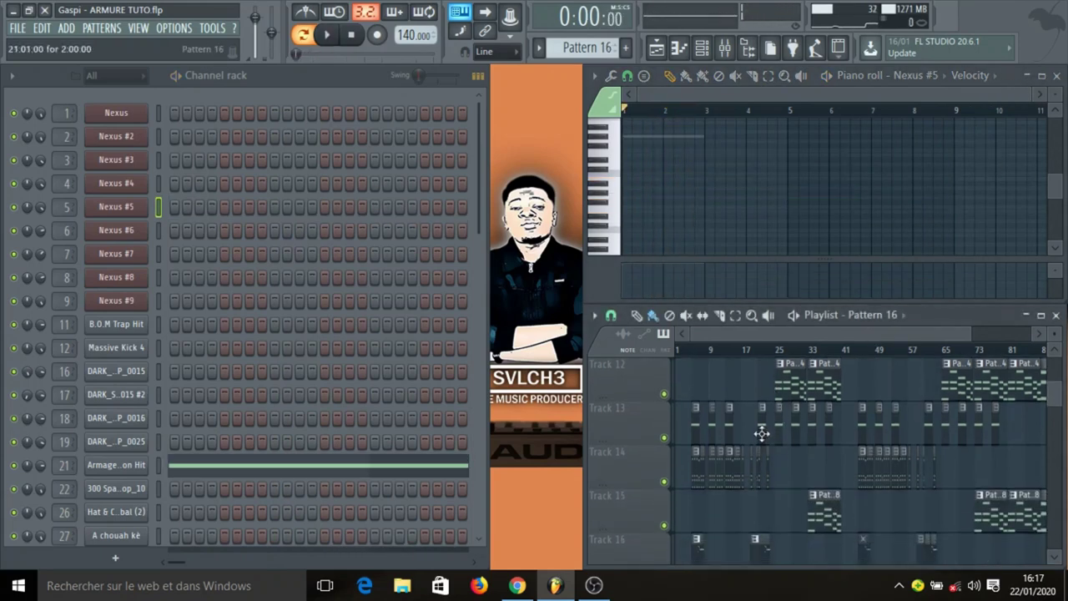
click(158, 465)
click(127, 467)
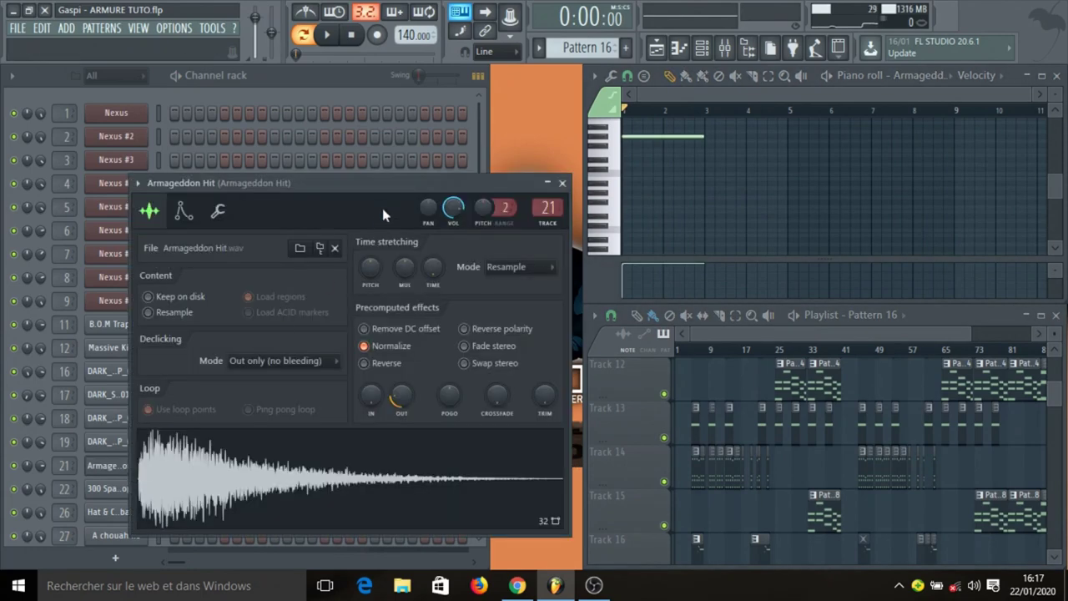
drag(355, 178, 405, 114)
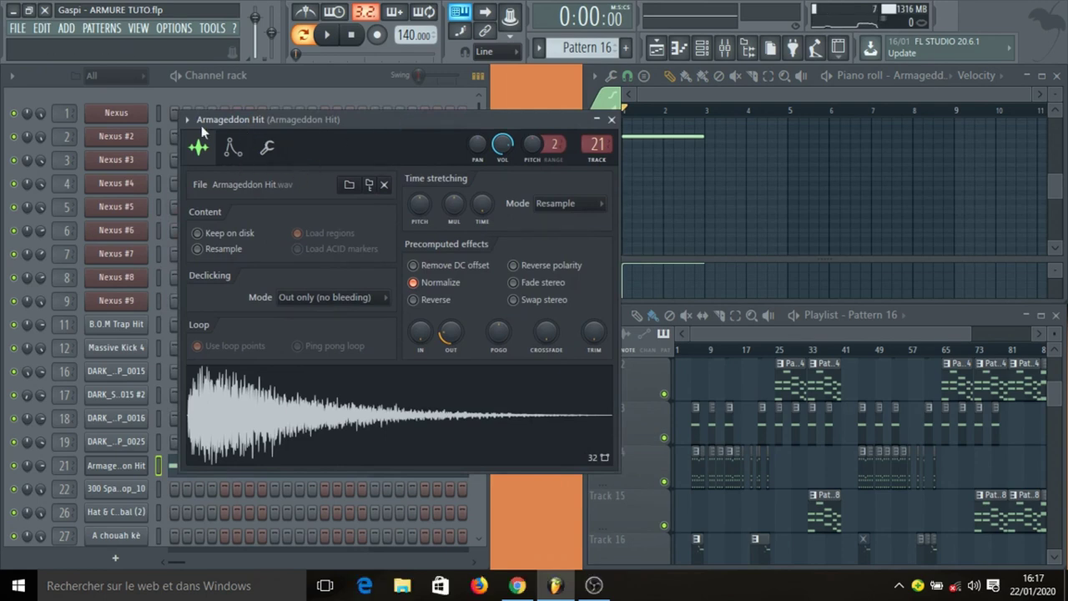
click(612, 121)
- Play Pattern 16 to hear the sustained Armageddon Hit note
scroll(768, 179, up, 3)
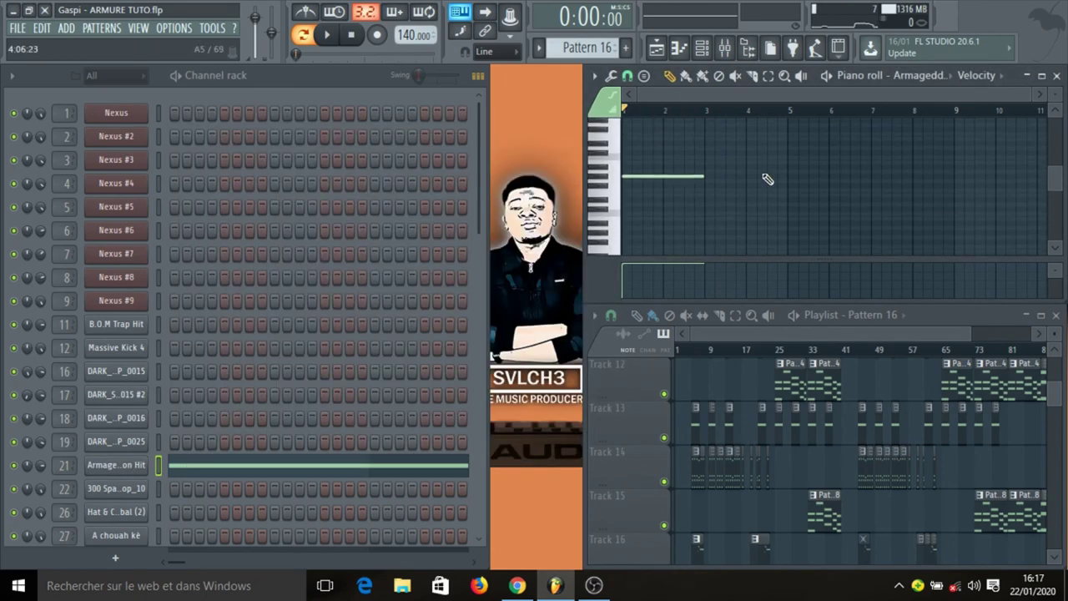
key(space)
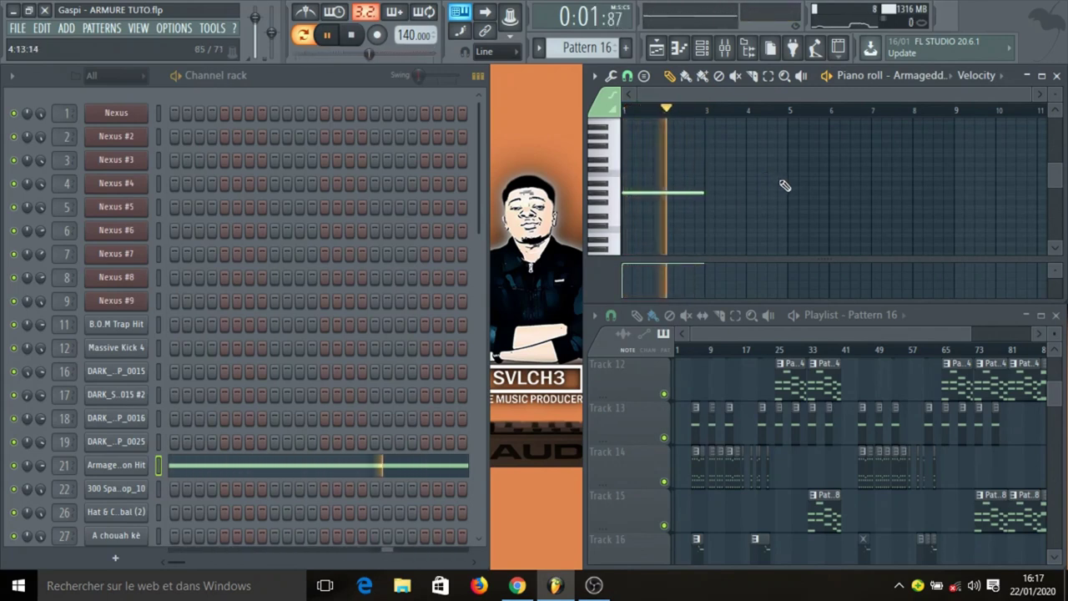
key(space)
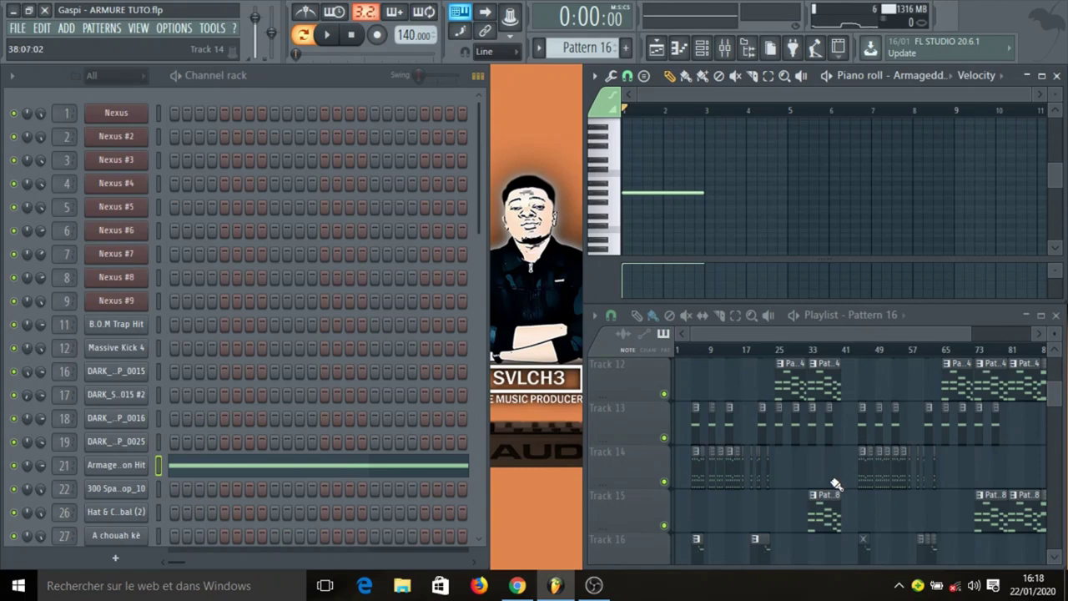
- In Pattern 17, check which preset Nexus #6 uses and play its chord stabs
scroll(830, 486, down, 2)
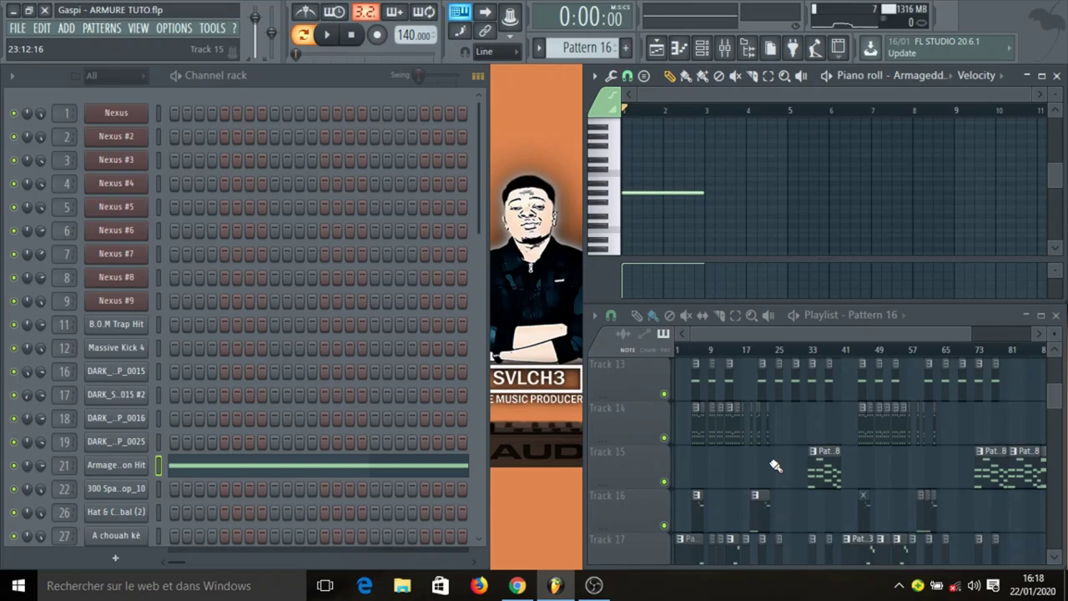
click(133, 234)
click(132, 233)
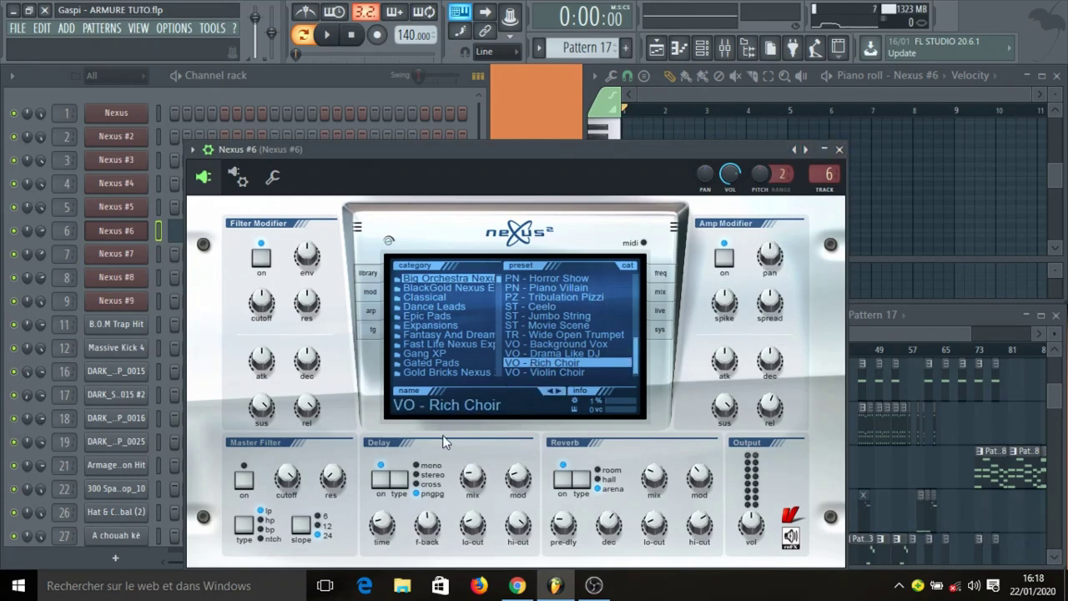
click(839, 149)
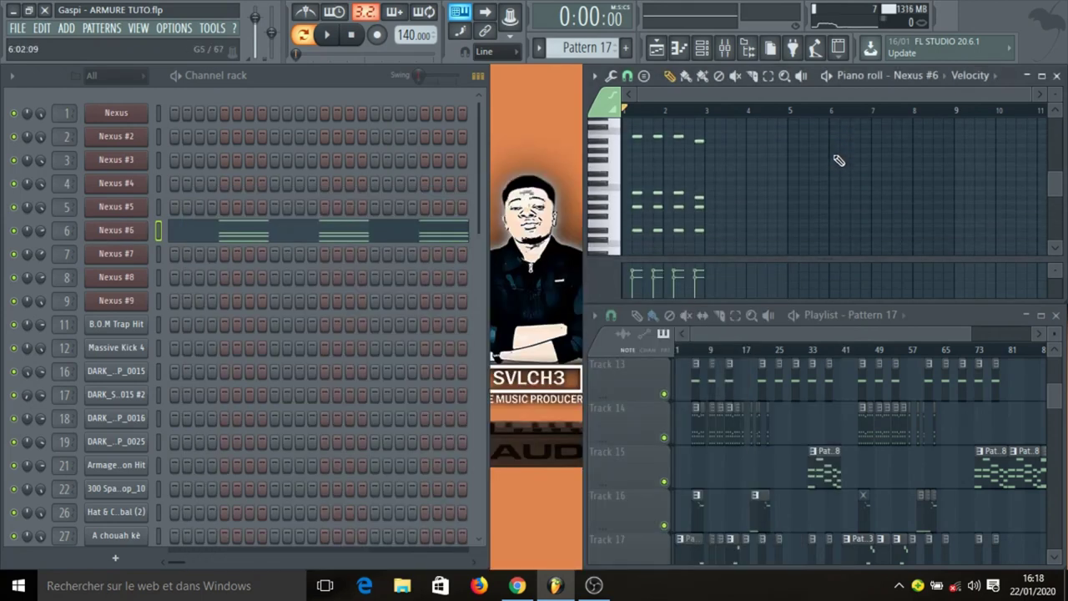
key(space)
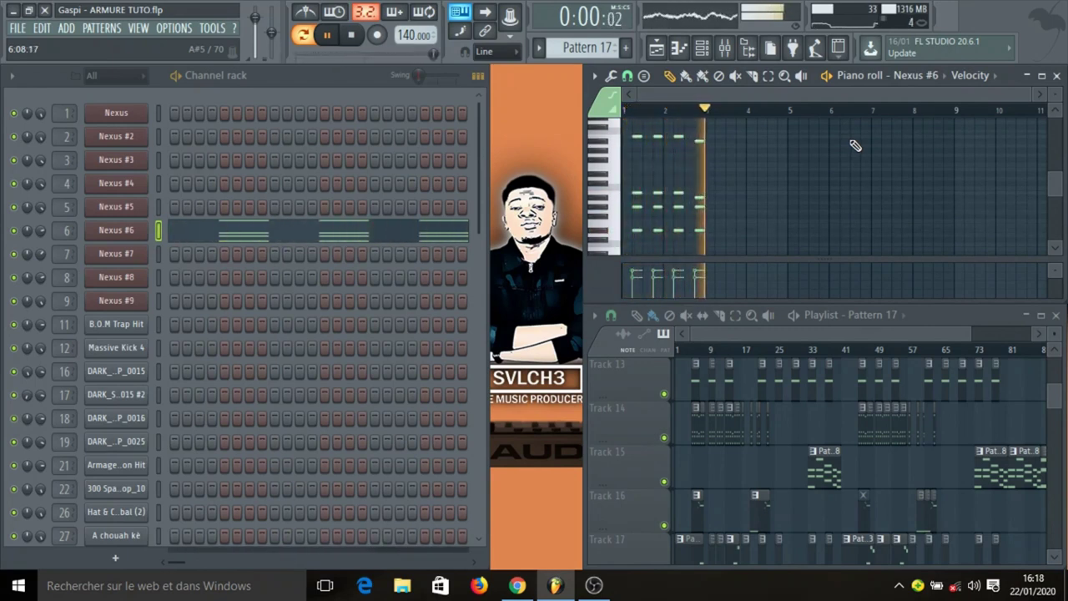
key(space)
- Go past Pattern 18 to Pattern 21 and play it, examining both the lower and higher Nexus #7 phrases
scroll(784, 392, down, 2)
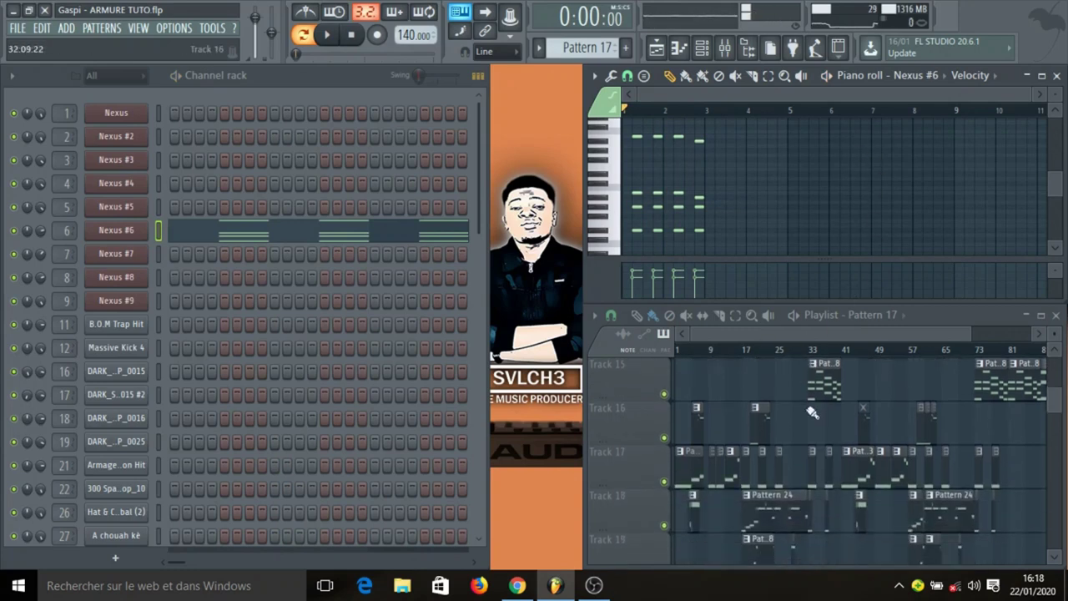
click(823, 388)
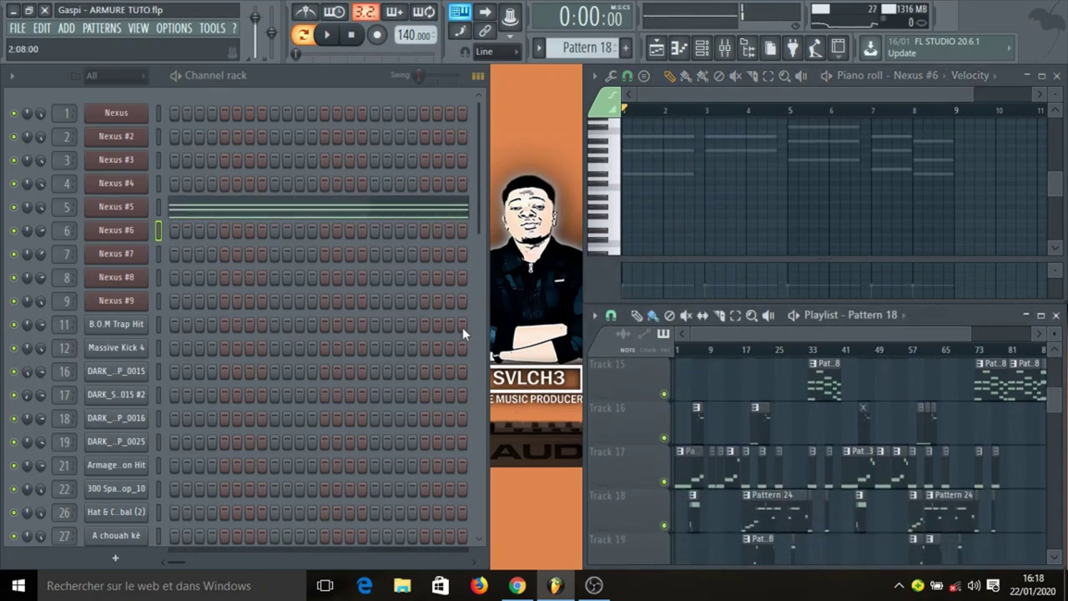
key(KP_Add)
key(KP_Add)
key(KP_Add)
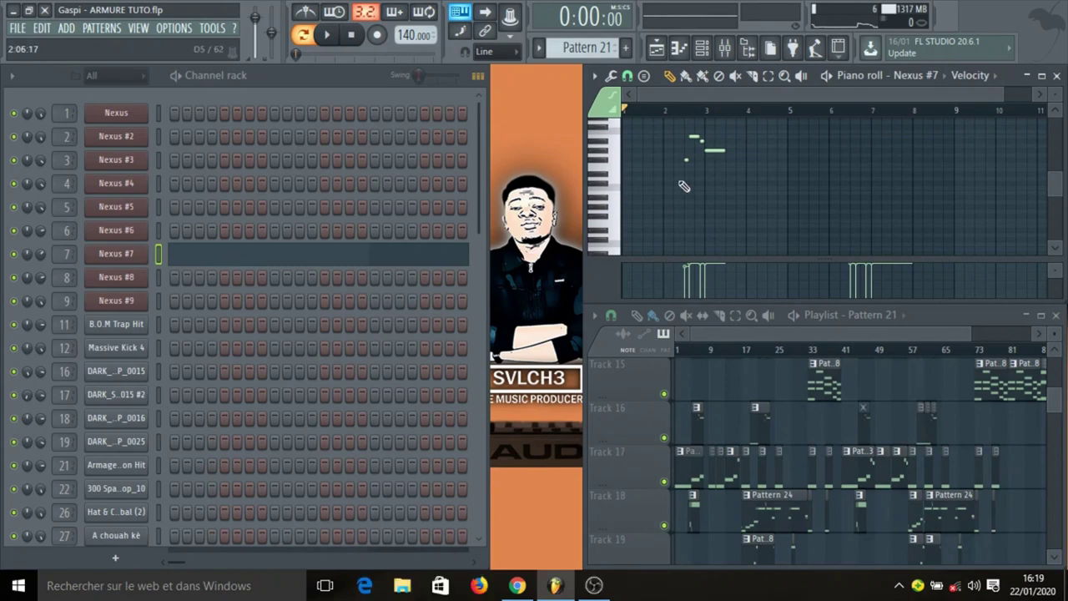
scroll(683, 186, up, 2)
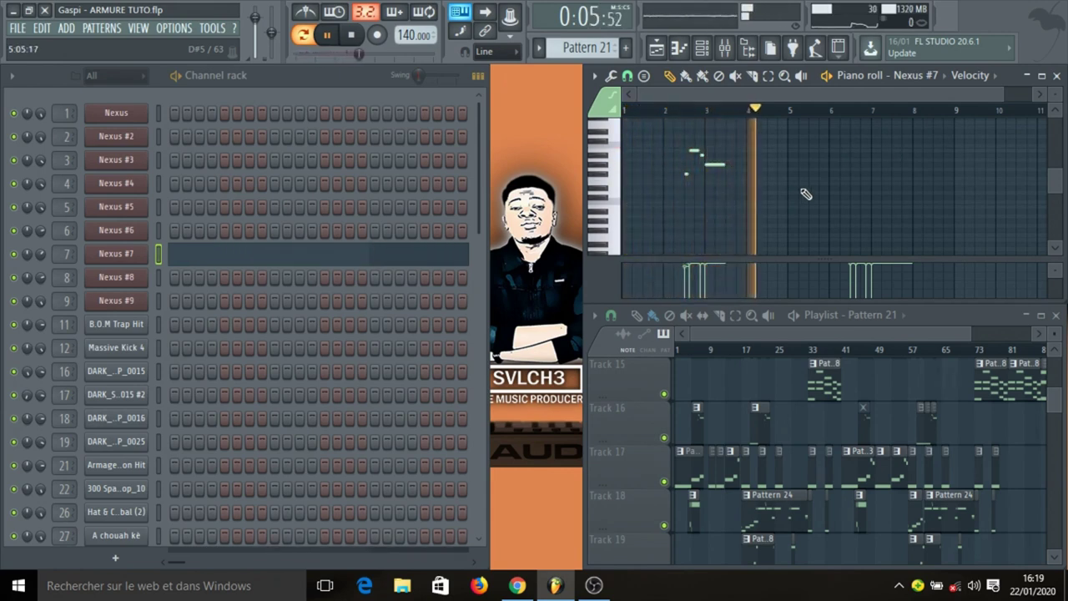
scroll(820, 194, up, 2)
scroll(820, 195, up, 10)
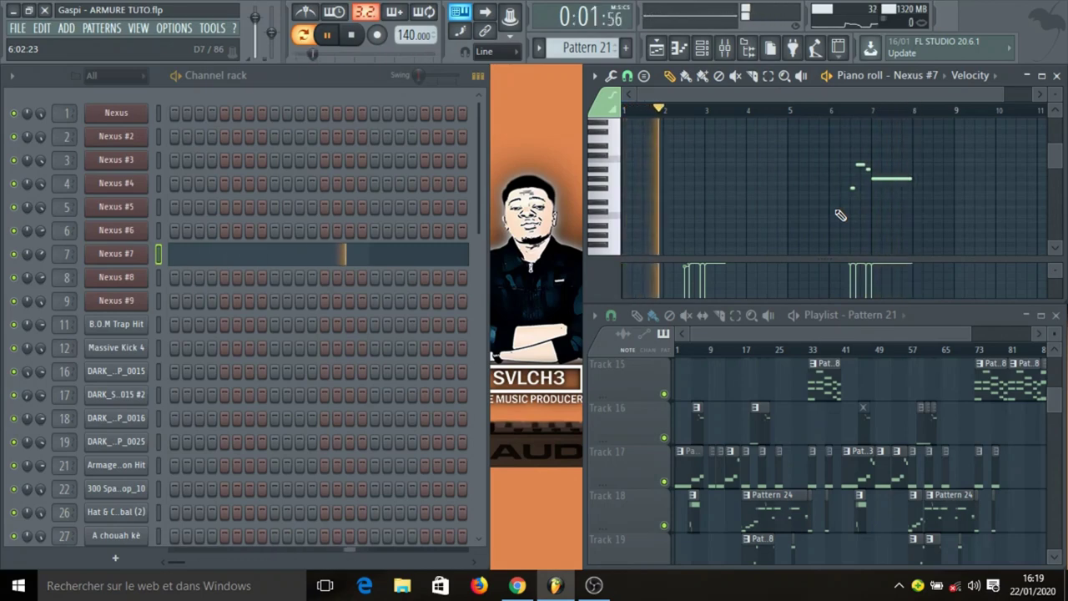
key(space)
- In Pattern 23, check which preset Nexus #8 uses and play its long low notes through to bar 9
click(148, 280)
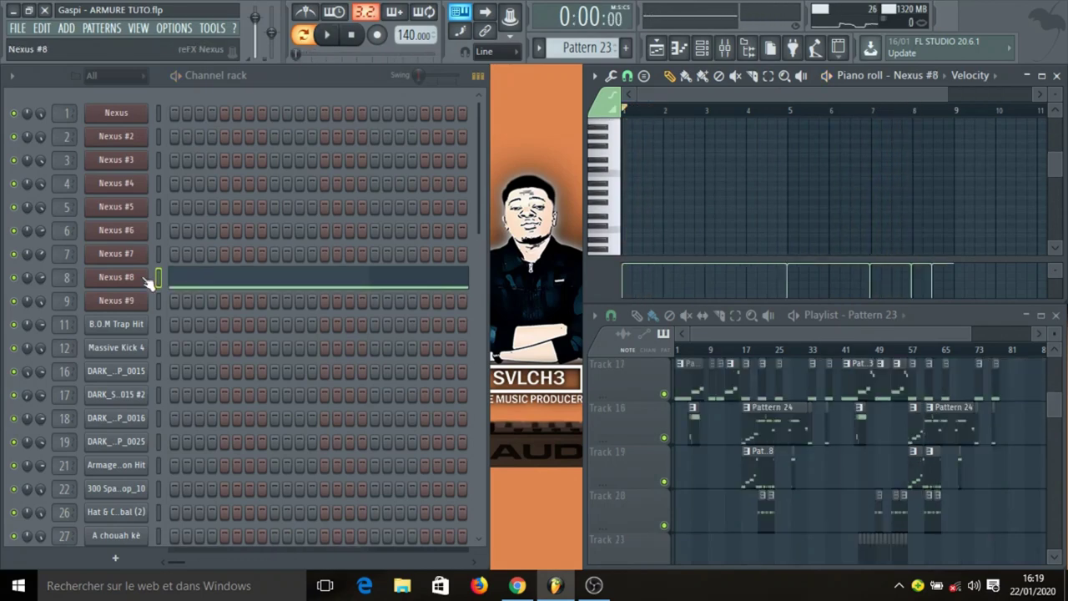
click(147, 281)
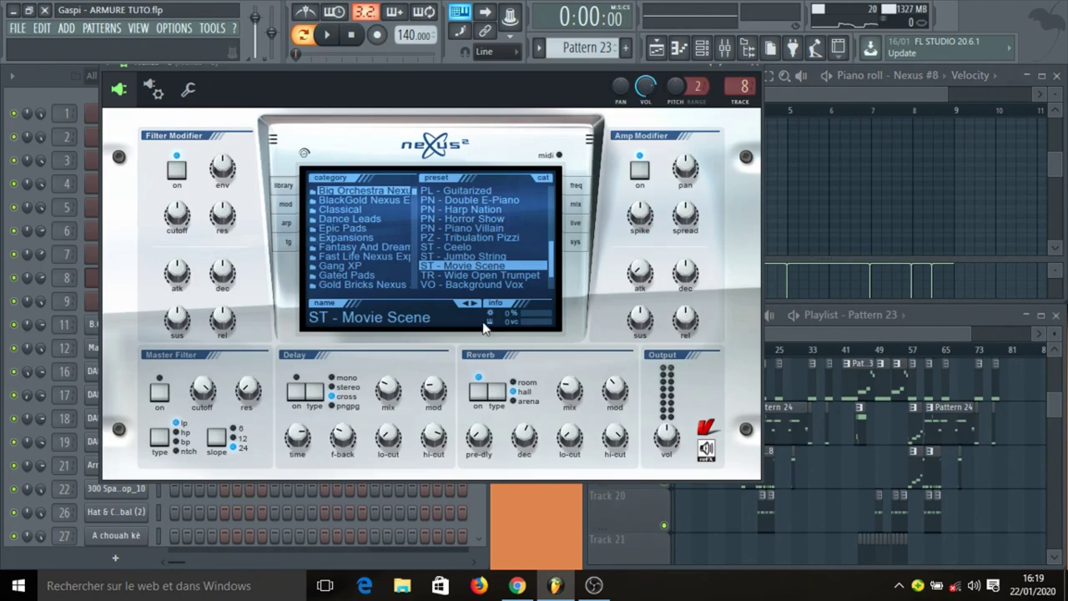
click(759, 71)
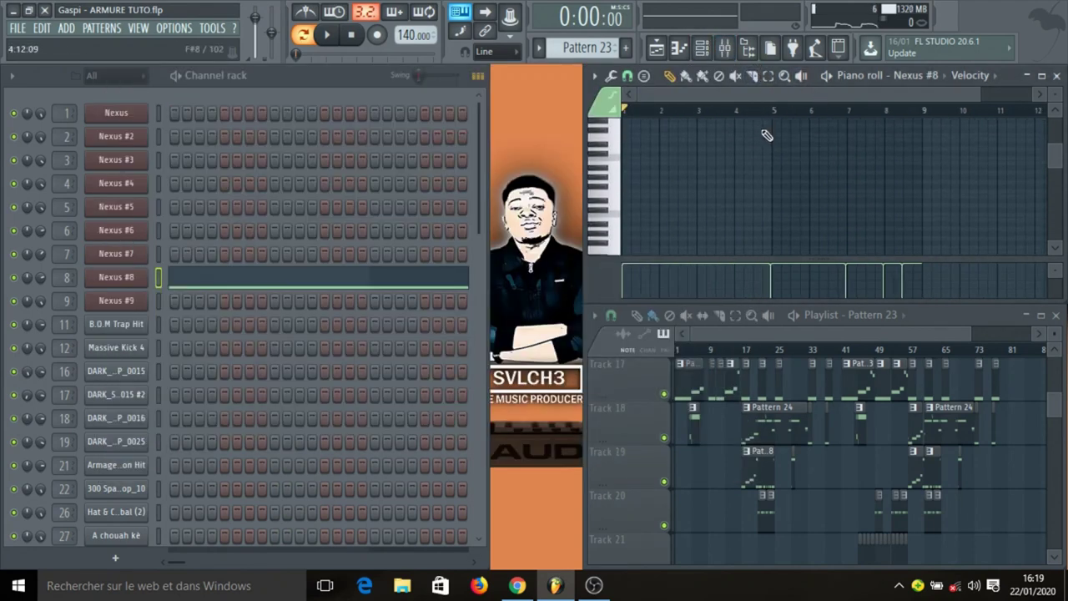
scroll(766, 135, down, 6)
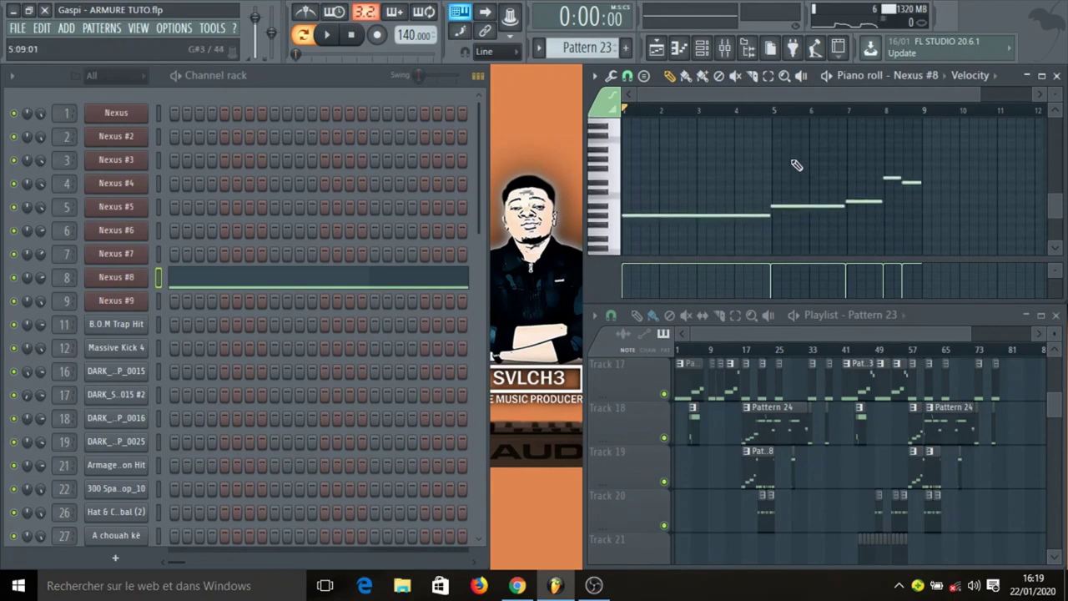
scroll(796, 165, down, 2)
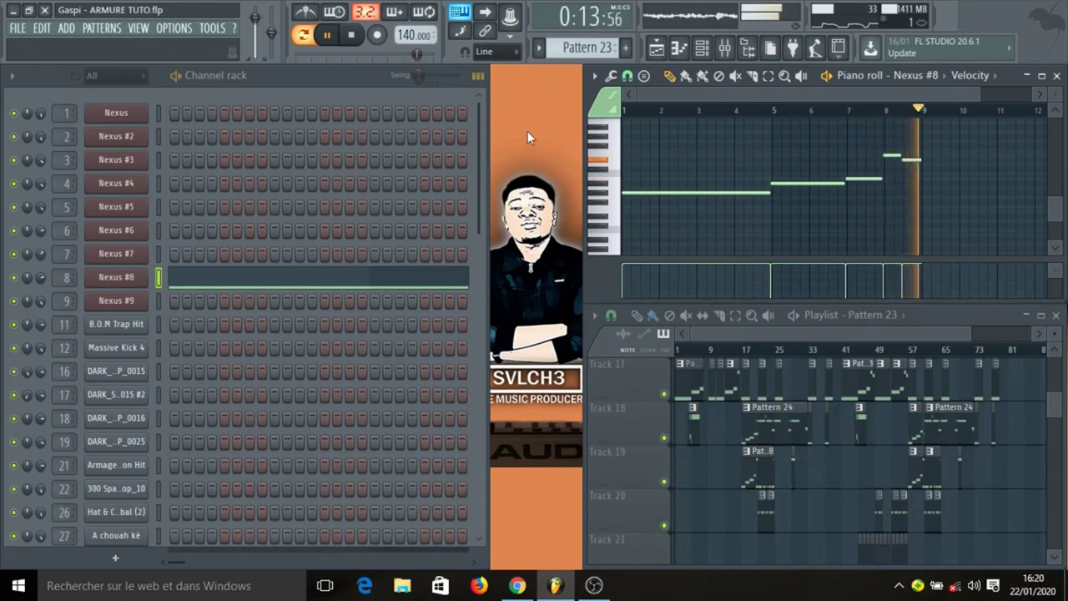
key(space)
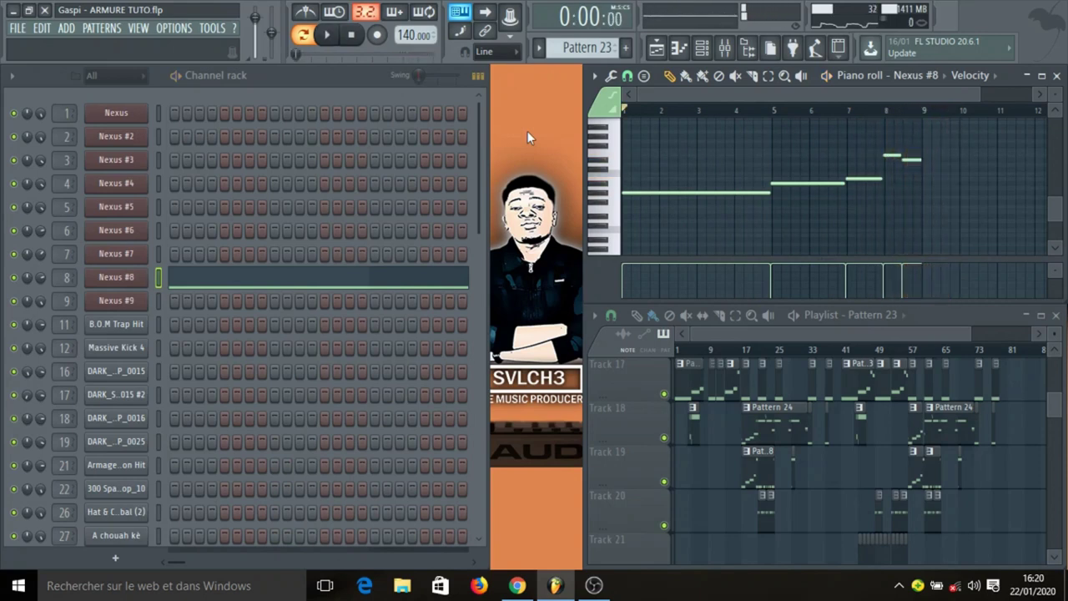
- Go to Pattern 24 and check which preset Nexus #9 uses
key(KP_Add)
scroll(195, 281, down, 5)
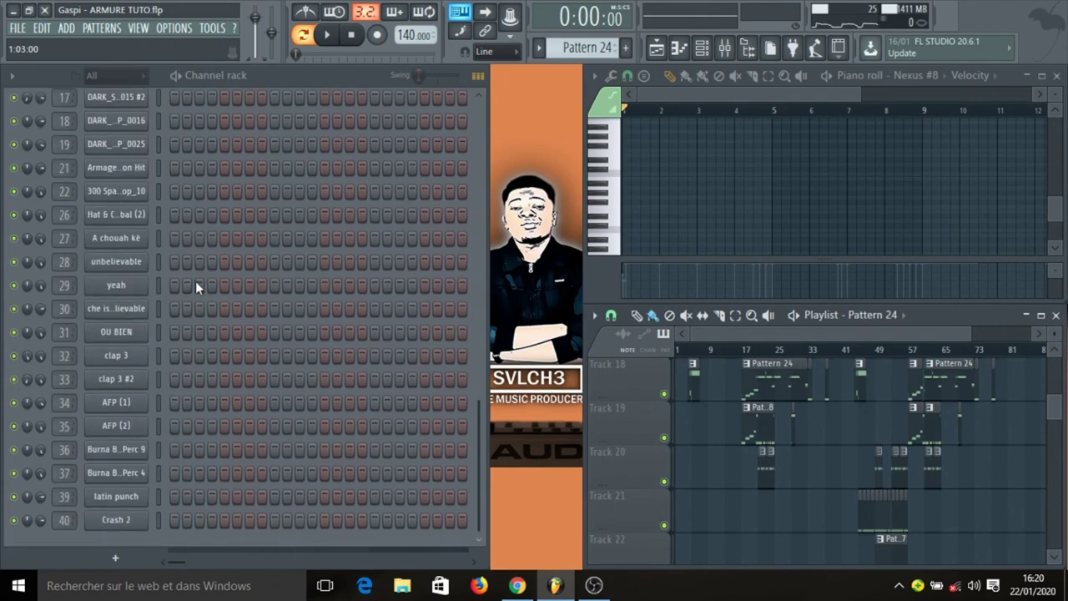
scroll(195, 281, up, 5)
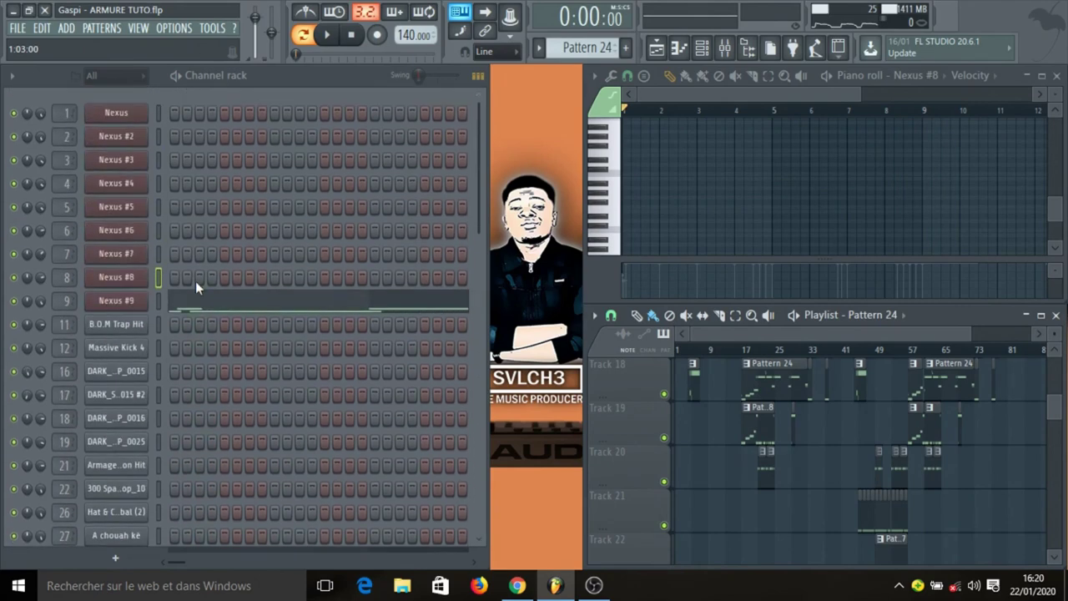
click(138, 305)
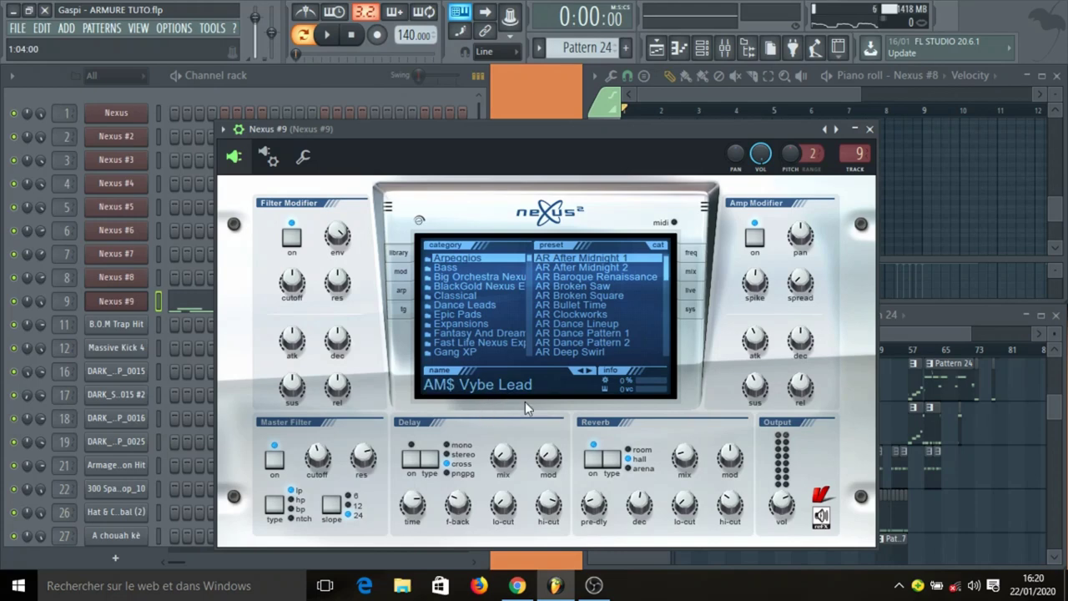
click(869, 130)
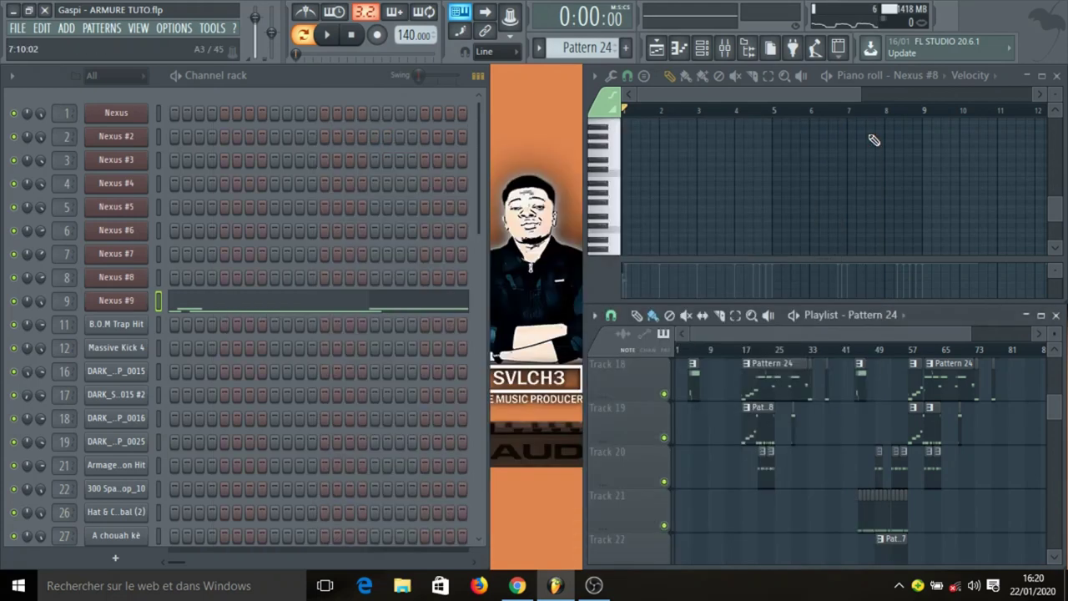
- Show the Nexus #9 notes of Pattern 24 through to bar 17 and play them
click(282, 306)
scroll(725, 190, up, 5)
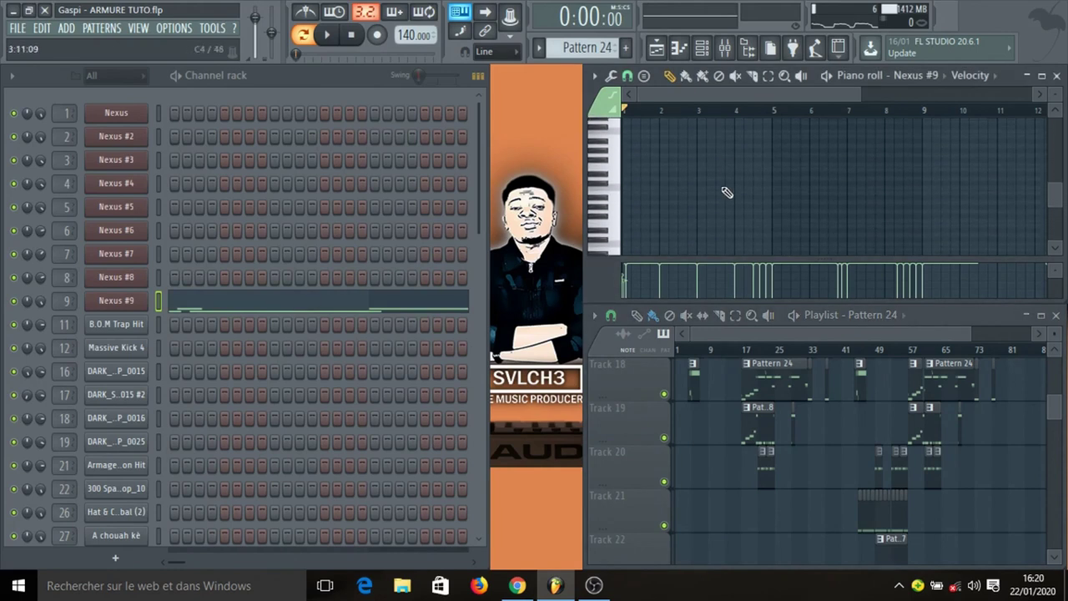
scroll(699, 112, down, 5)
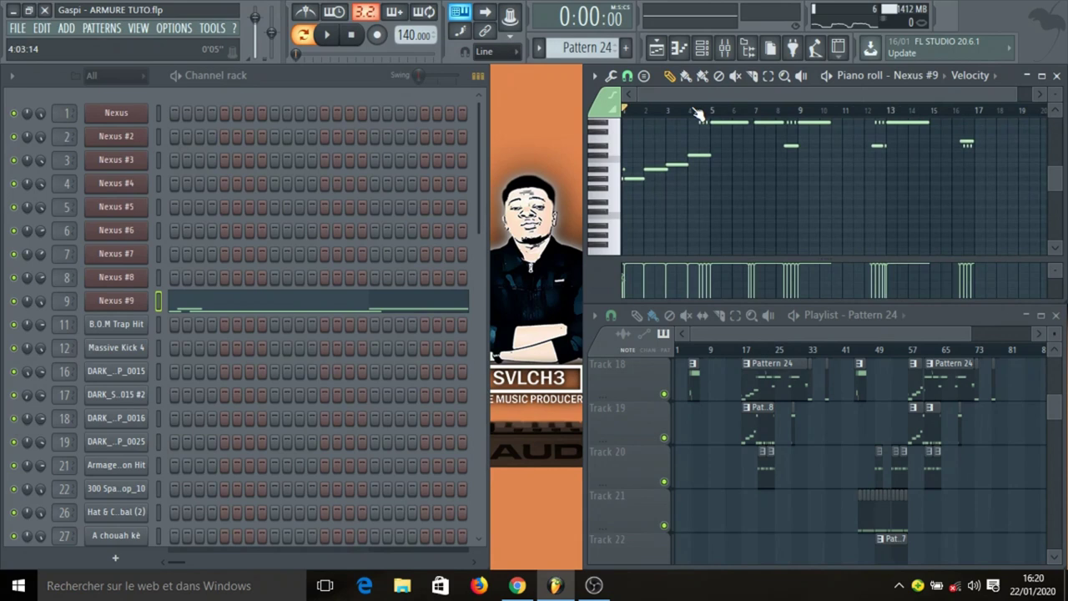
scroll(748, 187, up, 3)
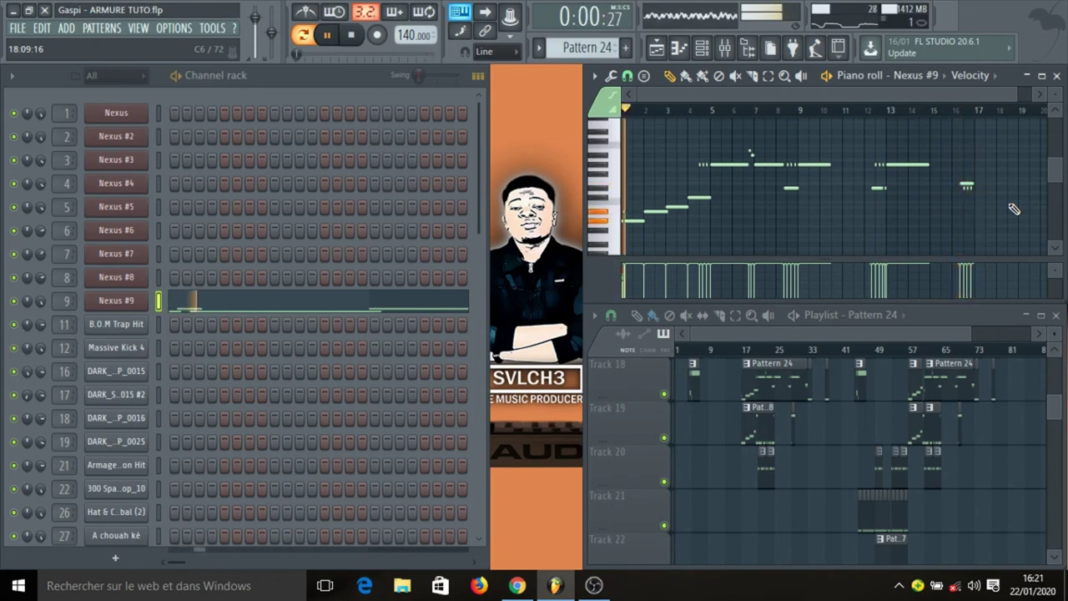
key(space)
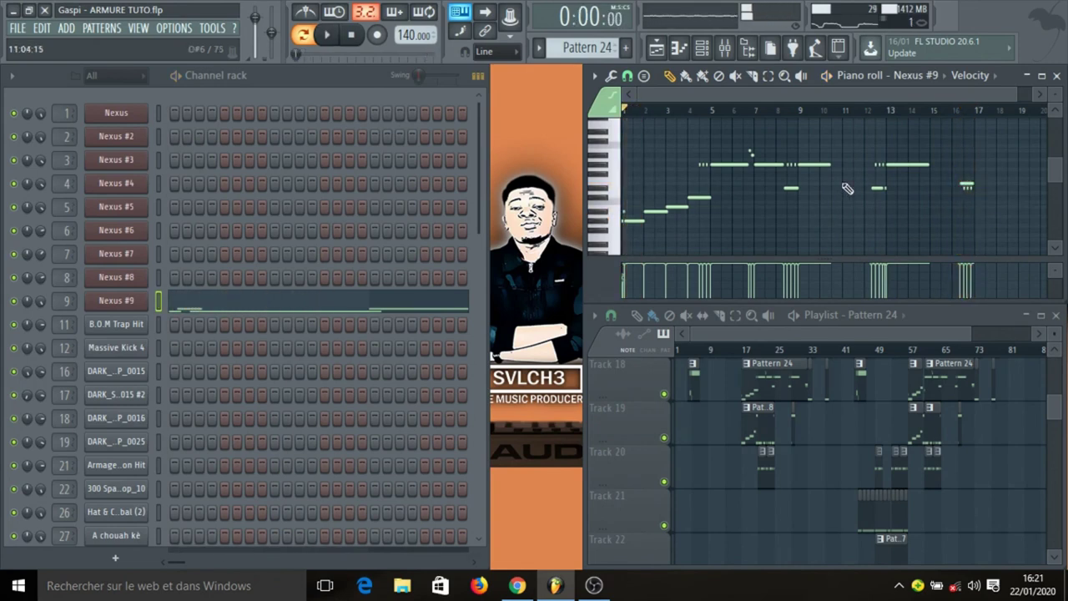
- Examine the Nexus #9 notes around bars 8 and 9, and check the properties of the long note starting at bar 7
scroll(787, 114, up, 3)
scroll(793, 119, up, 1)
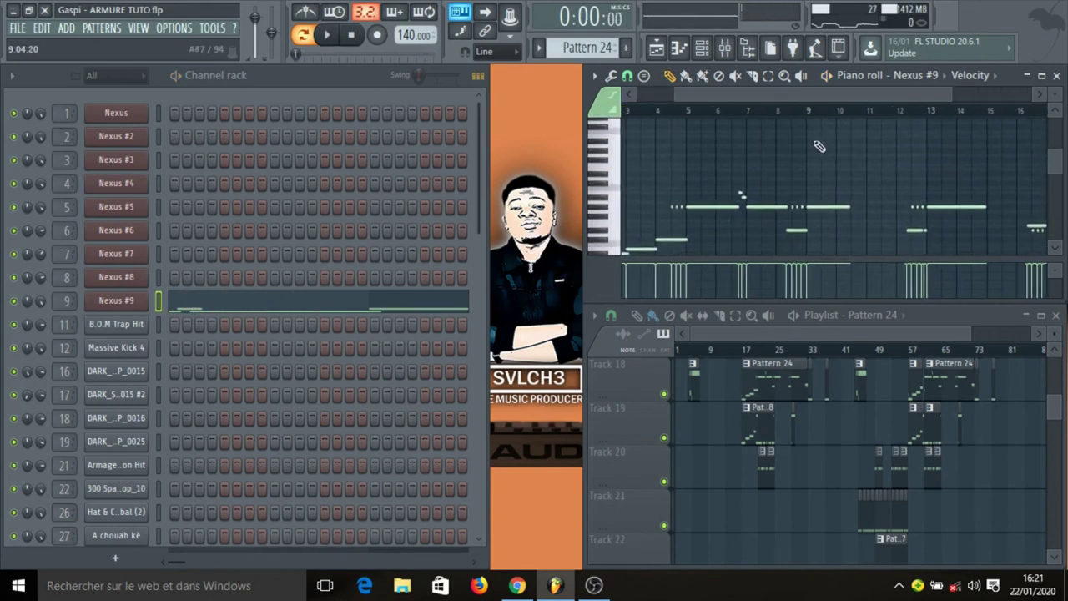
scroll(794, 119, up, 4)
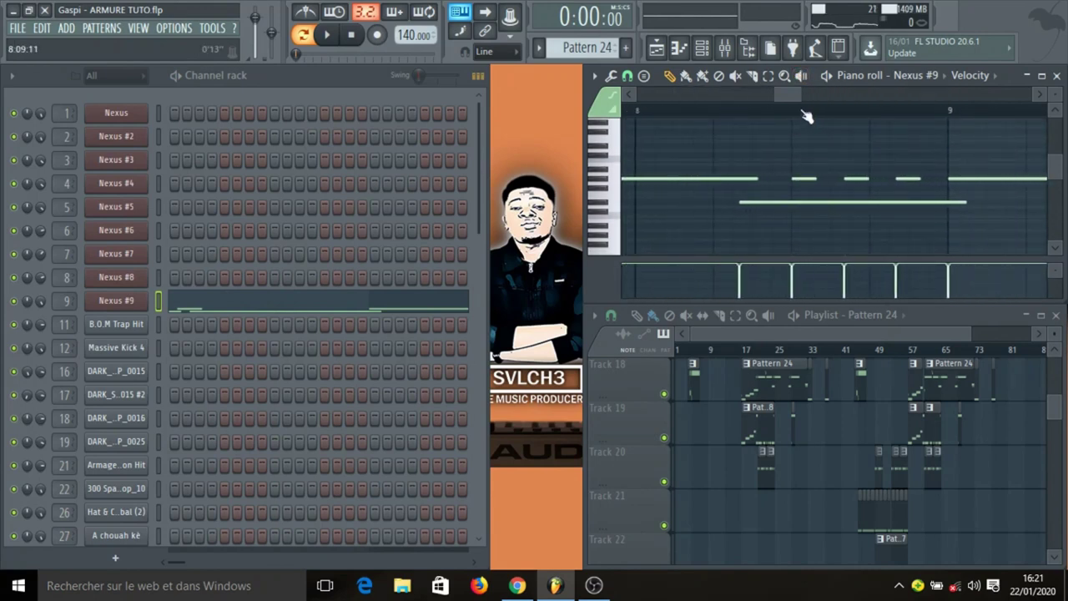
scroll(806, 115, down, 2)
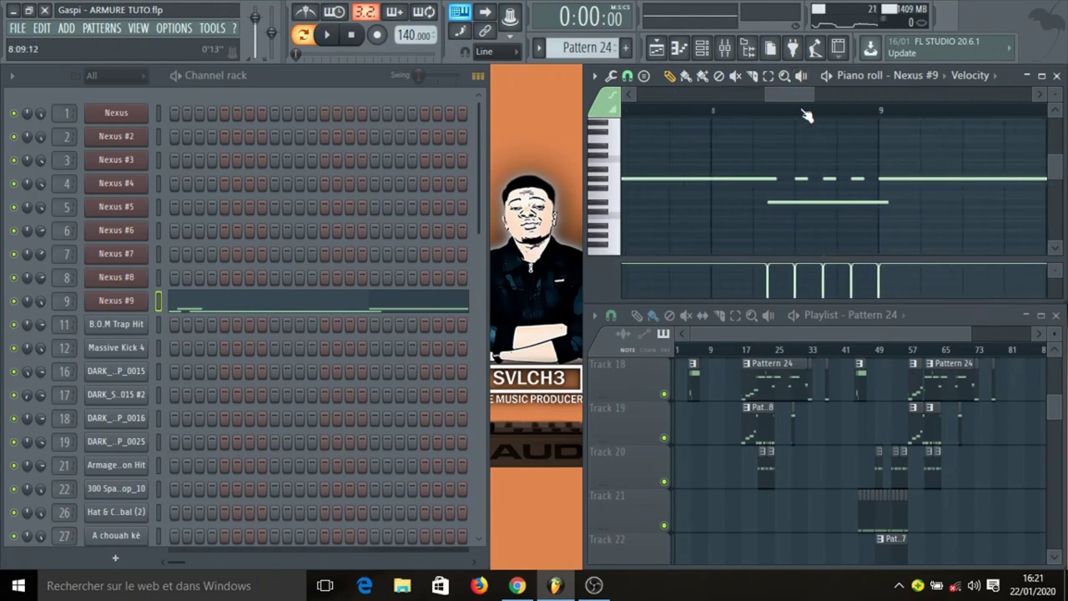
double_click(746, 179)
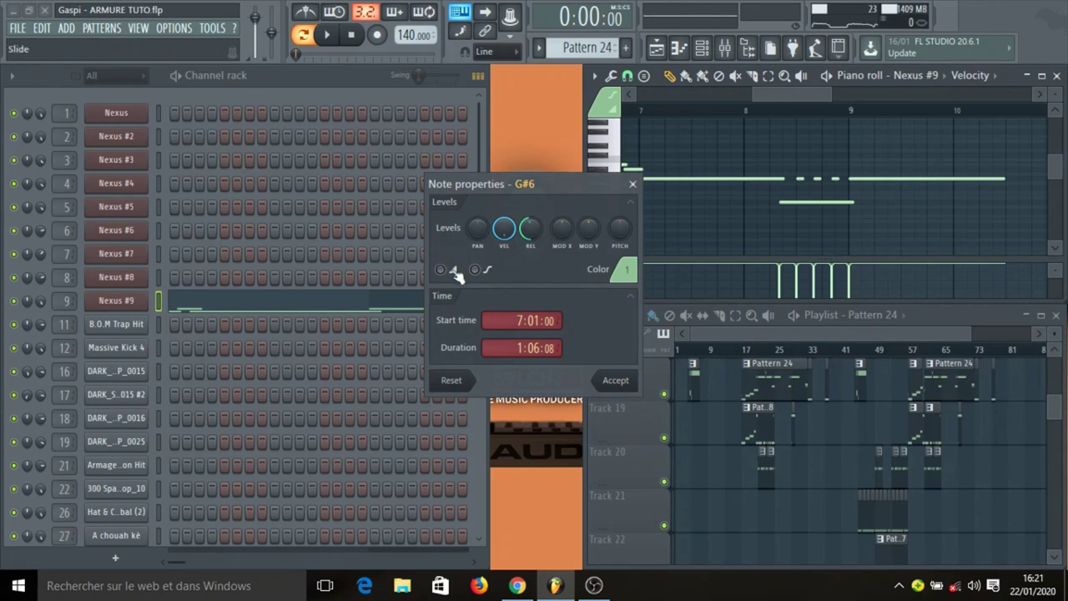
click(633, 184)
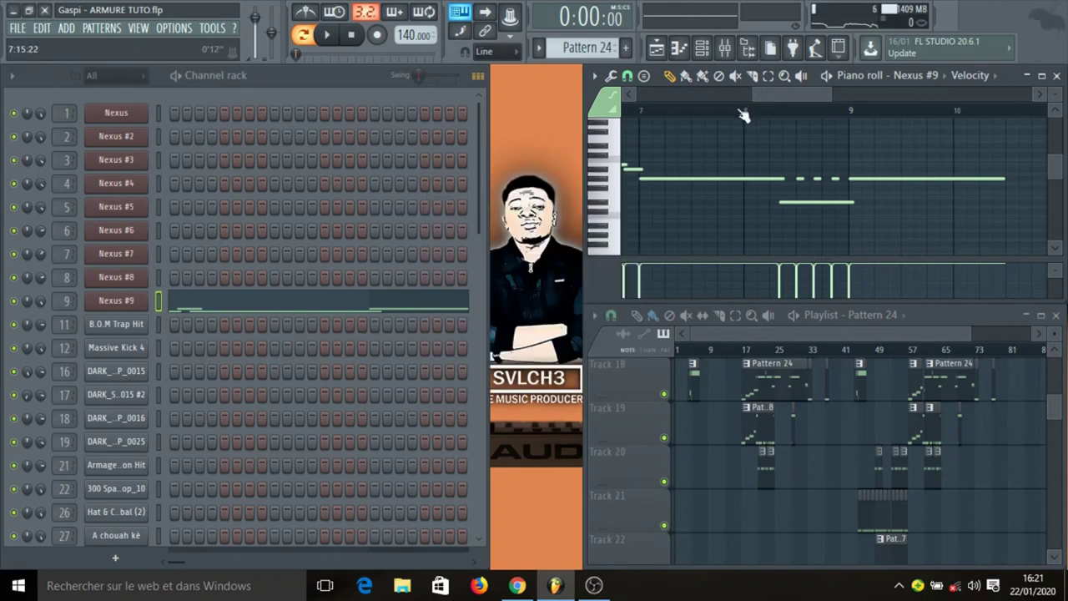
- Examine the three short repeated Nexus #9 notes leading into bar 5 and their place in the whole melody
scroll(742, 115, down, 5)
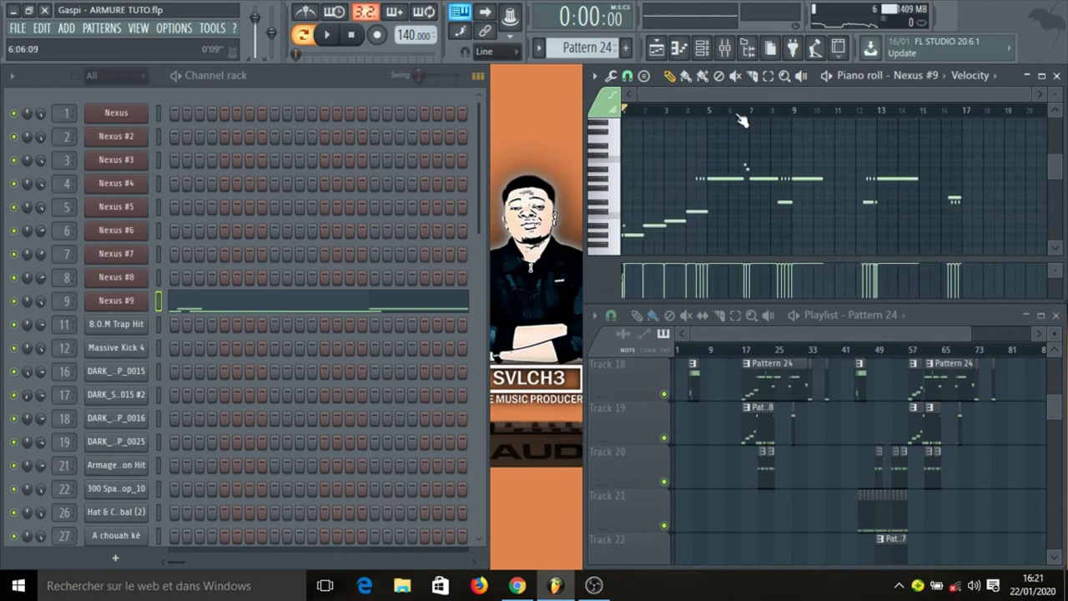
scroll(706, 117, up, 6)
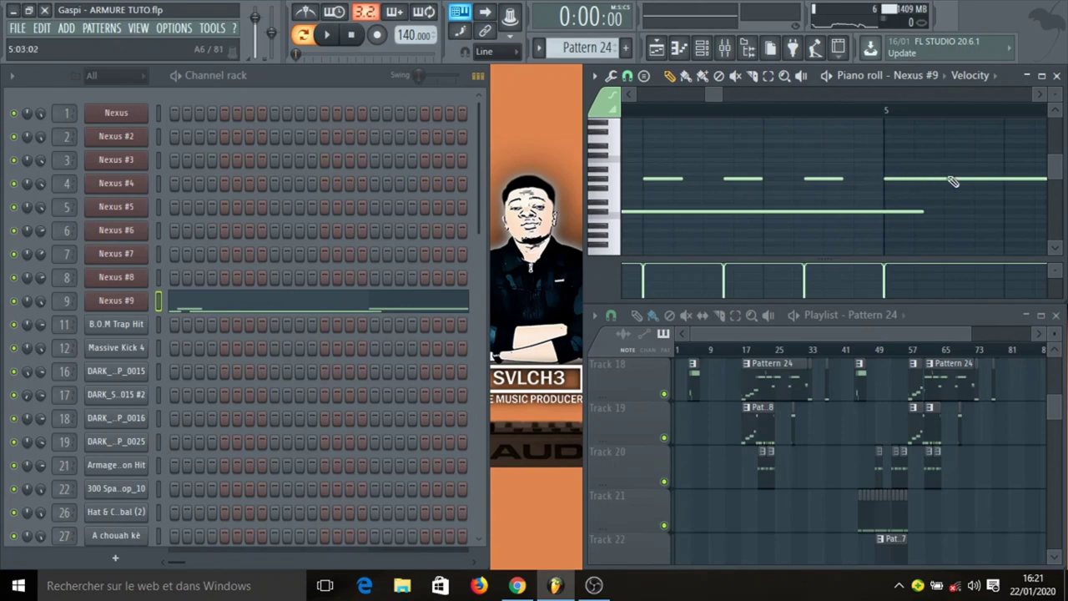
scroll(853, 117, down, 5)
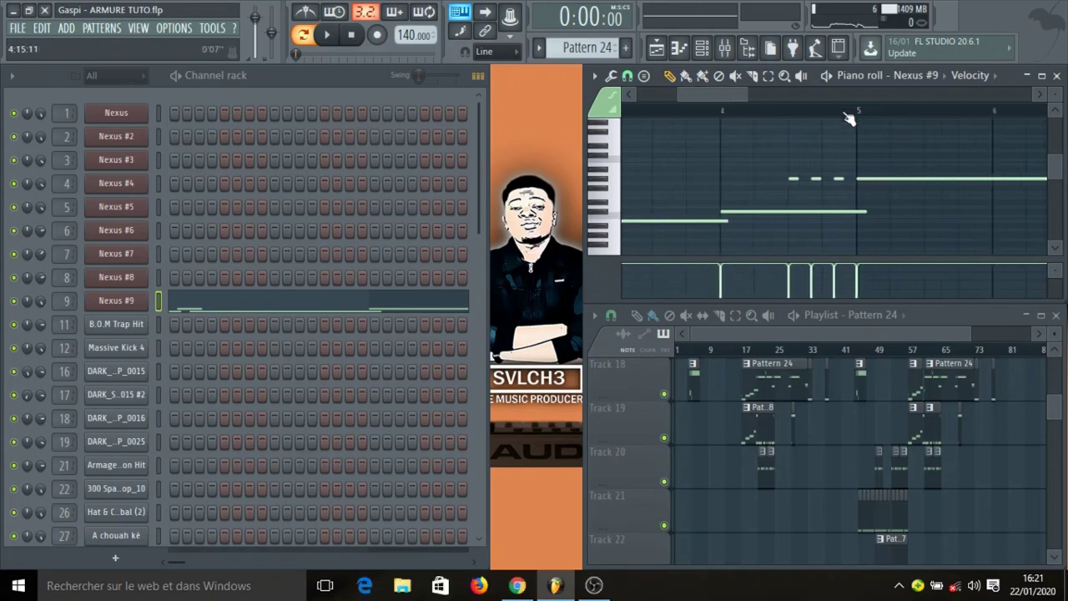
scroll(848, 119, down, 4)
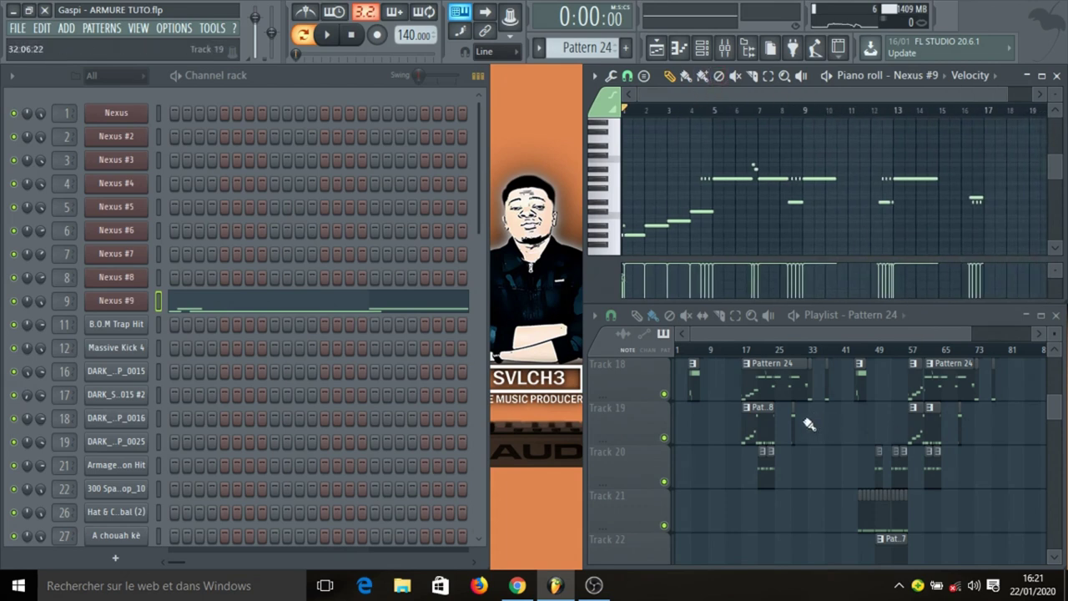
- In Pattern 28, check the 300 Spartans 808 sampler settings, show its bass notes and play them
click(756, 426)
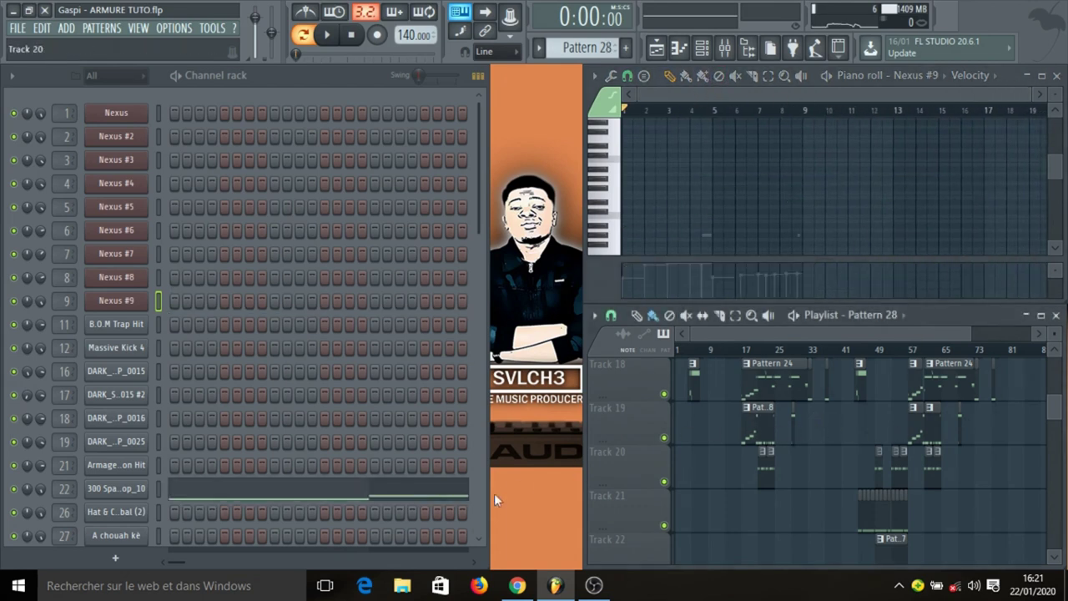
click(140, 493)
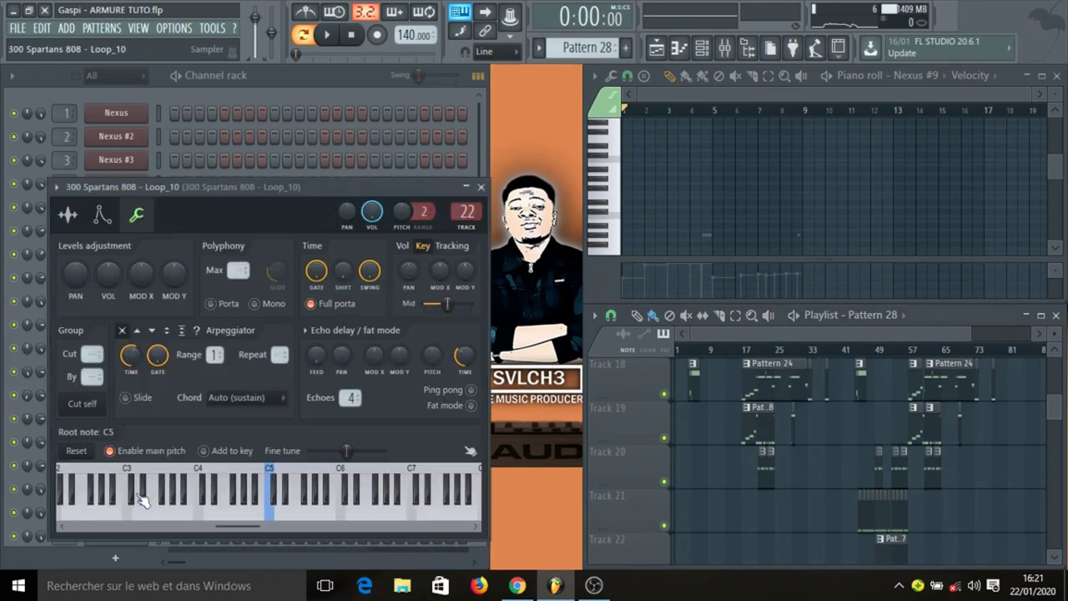
click(480, 187)
click(264, 501)
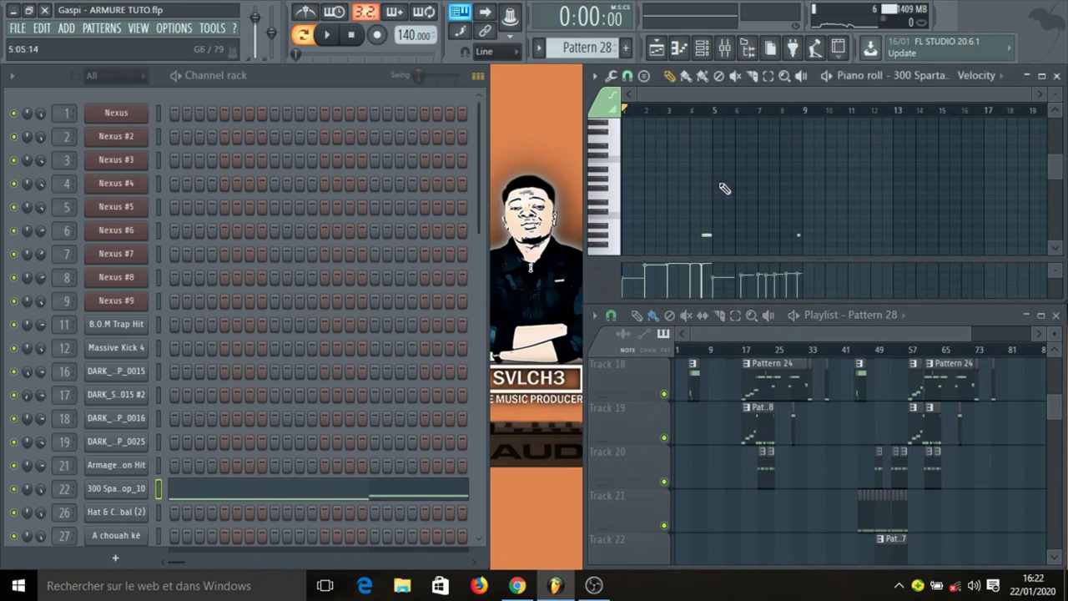
scroll(724, 188, down, 3)
key(space)
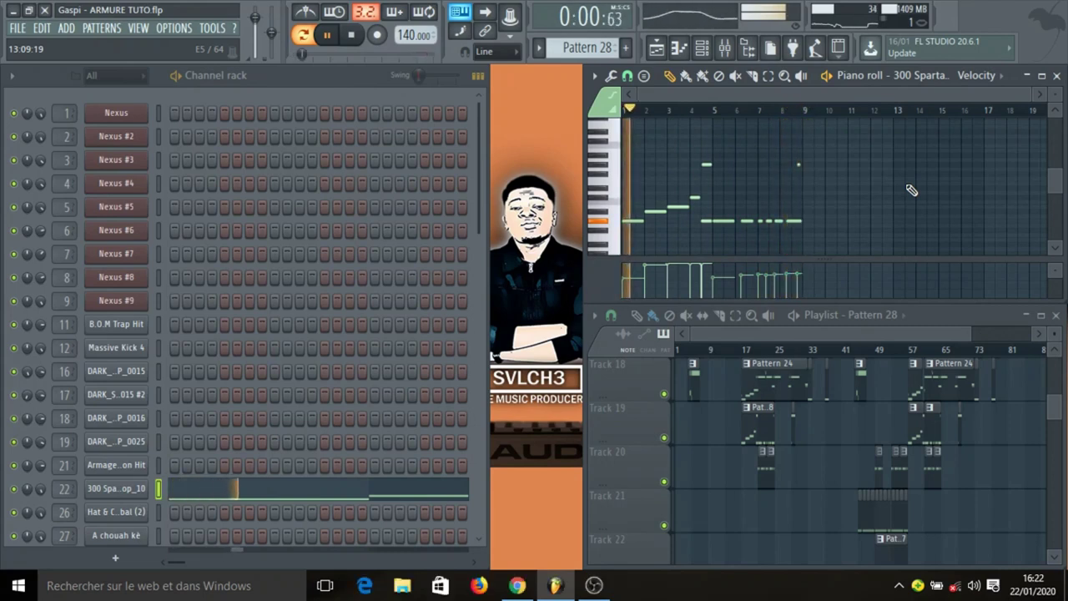
key(space)
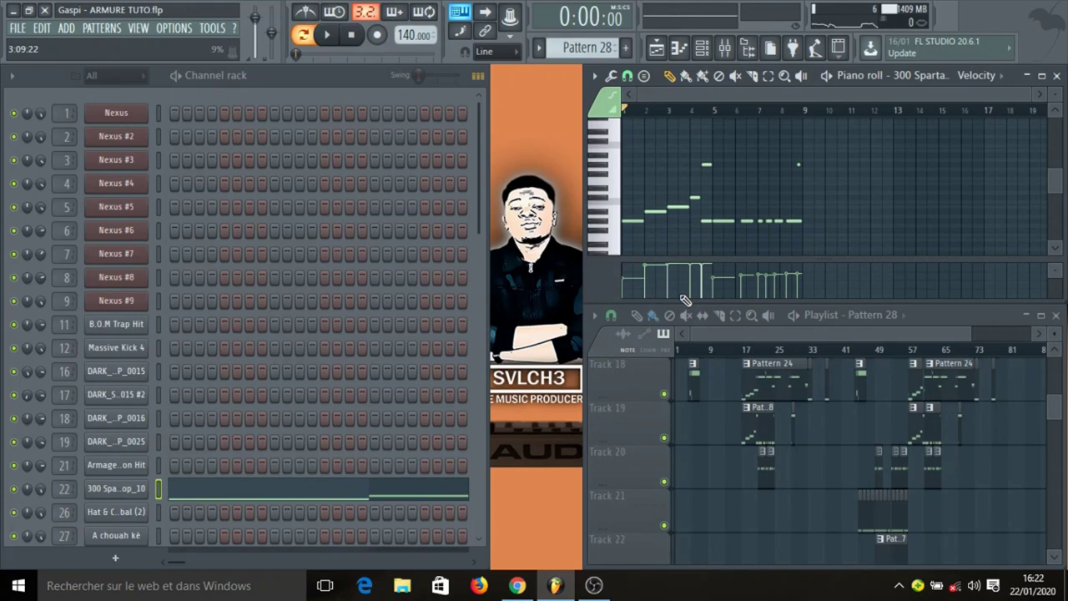
- Inspect the first Fruity parametric EQ 2 on the 300 Spartans 808 mixer track while playing the pattern, and return to the pattern view
click(724, 48)
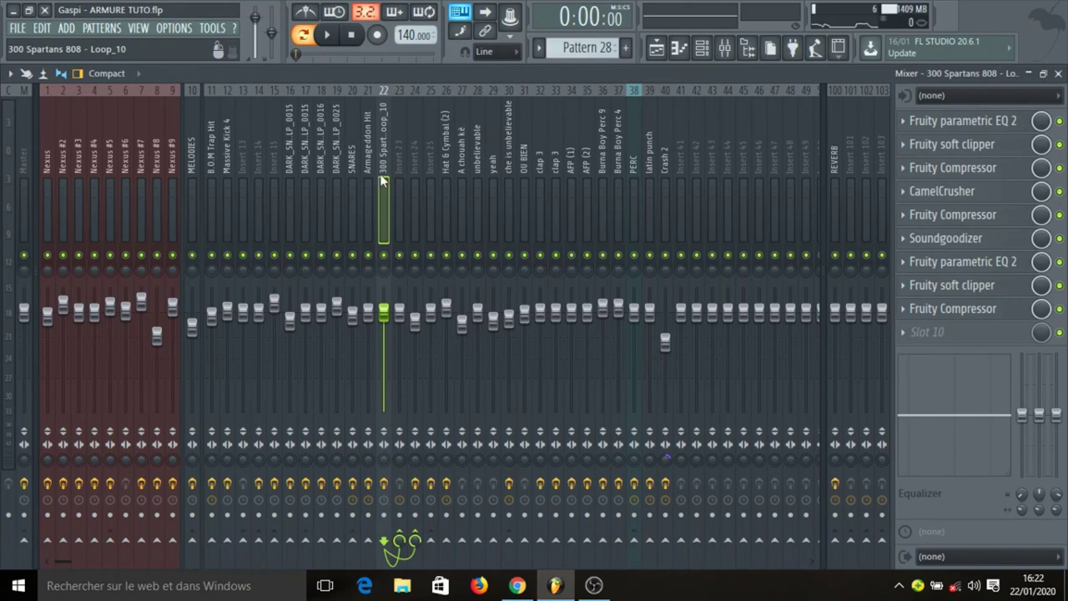
click(949, 126)
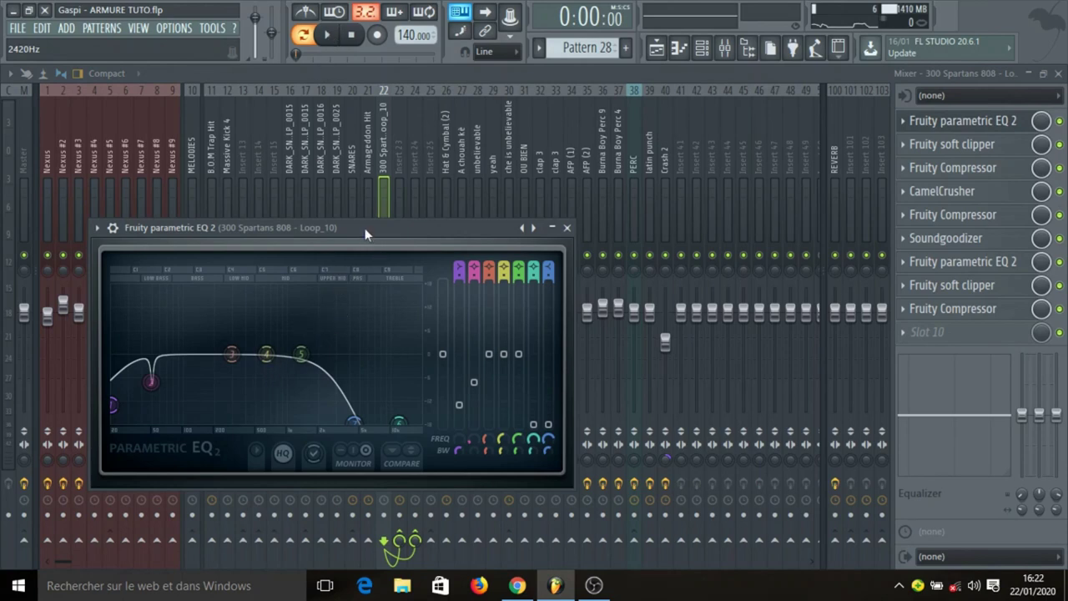
key(space)
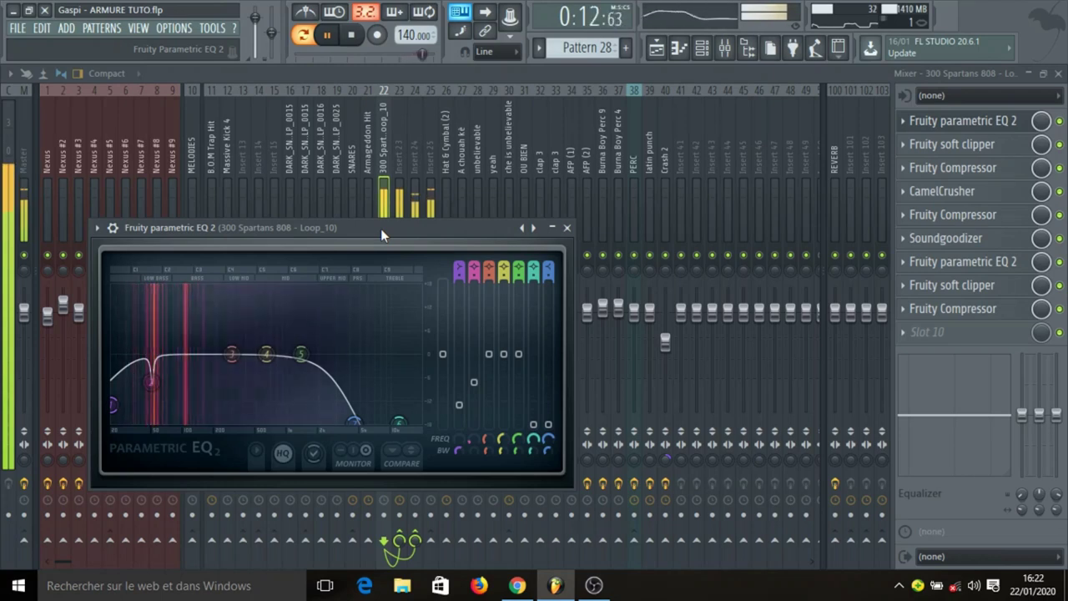
key(space)
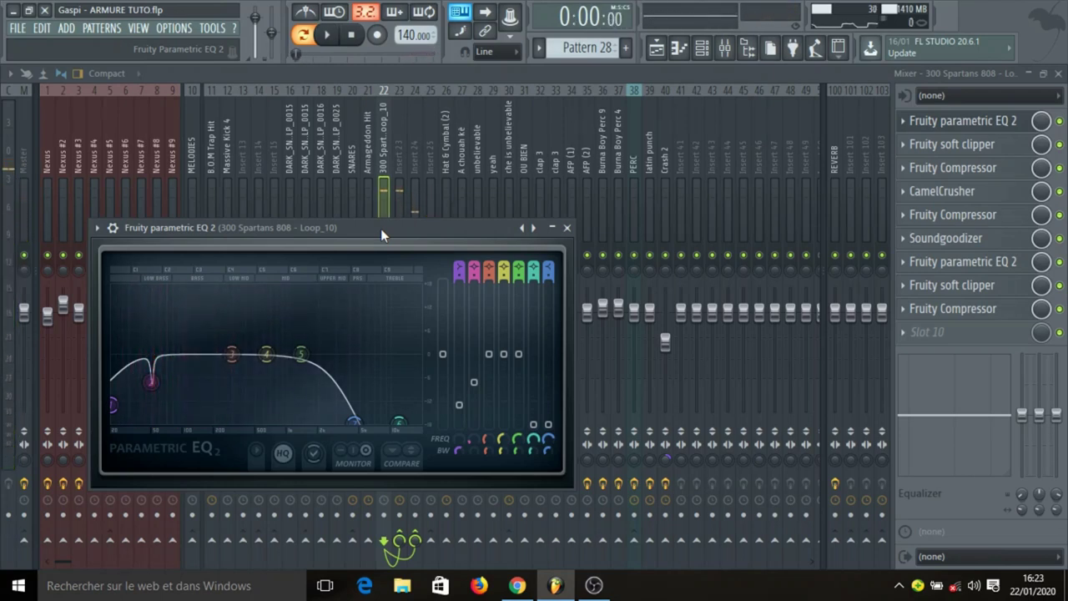
click(656, 48)
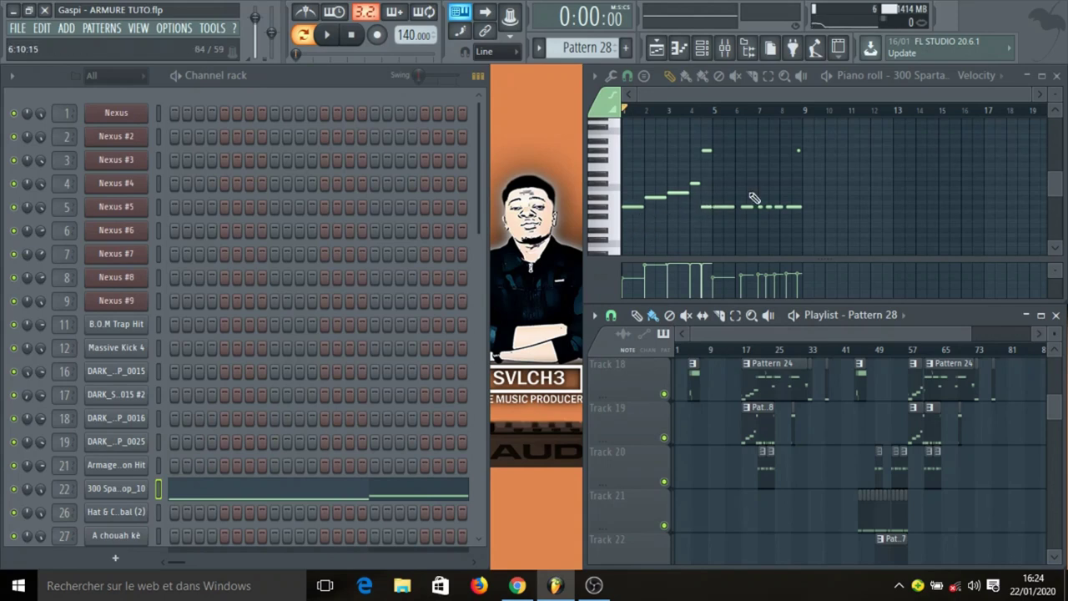
- Go to Pattern 30, show the Hat & Cymbal (2) notes of the first two bars up close and play them
scroll(753, 198, down, 1)
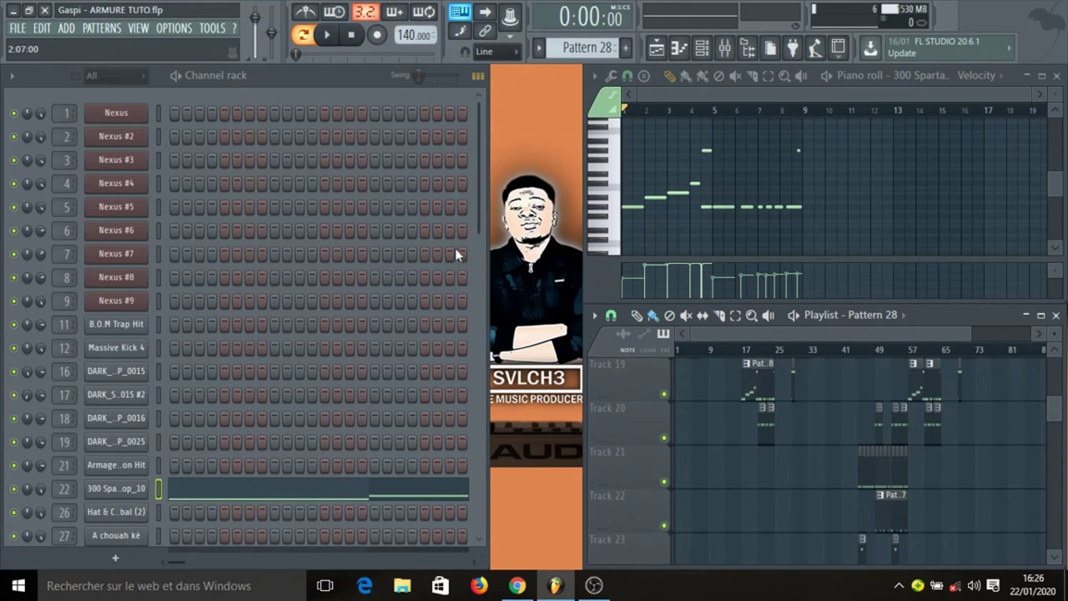
scroll(785, 175, up, 2)
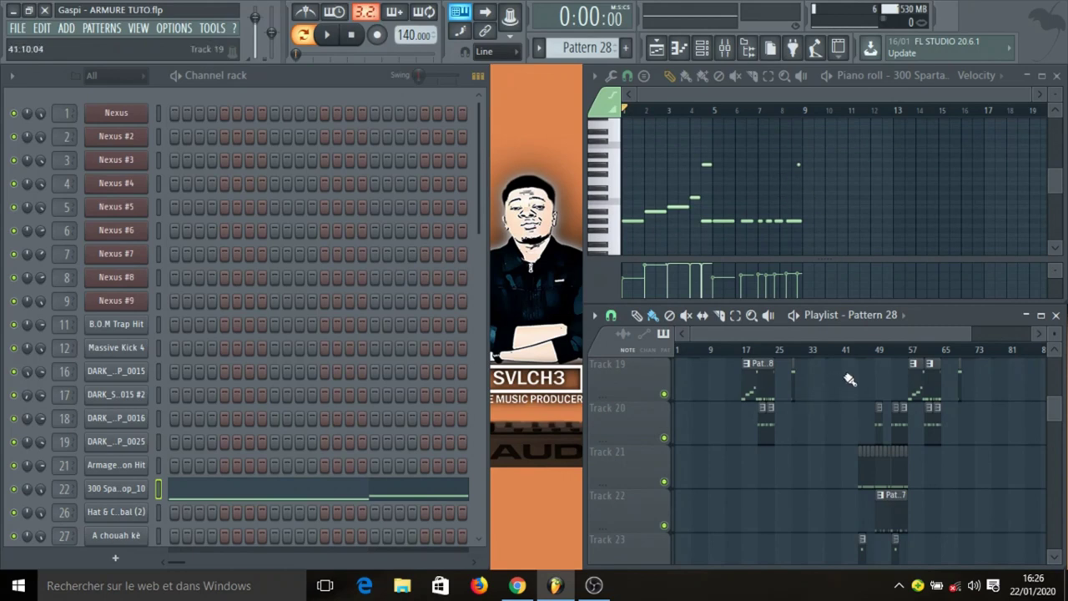
click(140, 514)
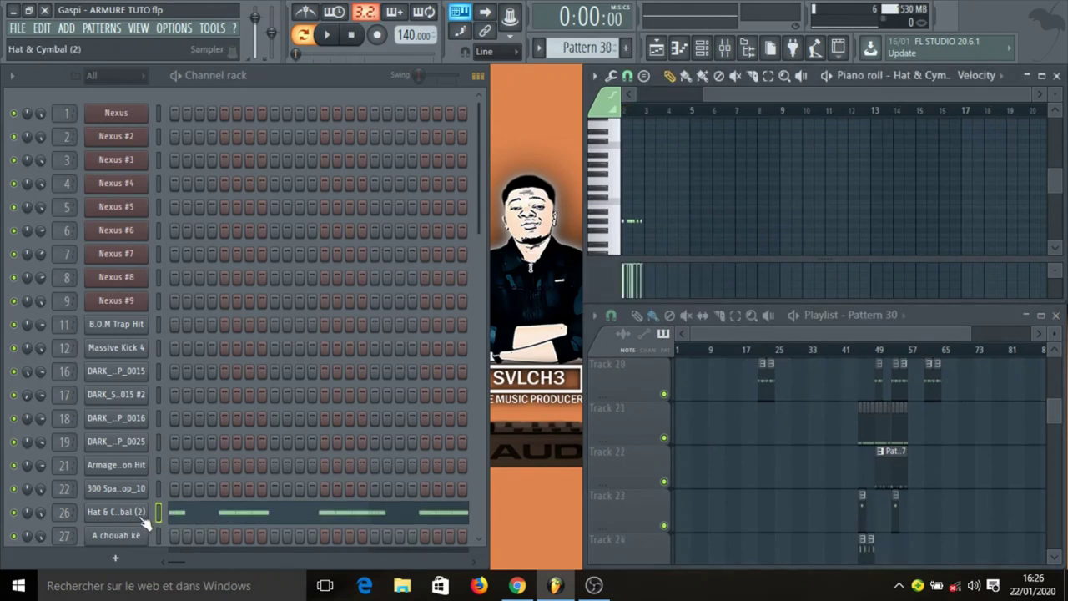
click(200, 514)
click(239, 510)
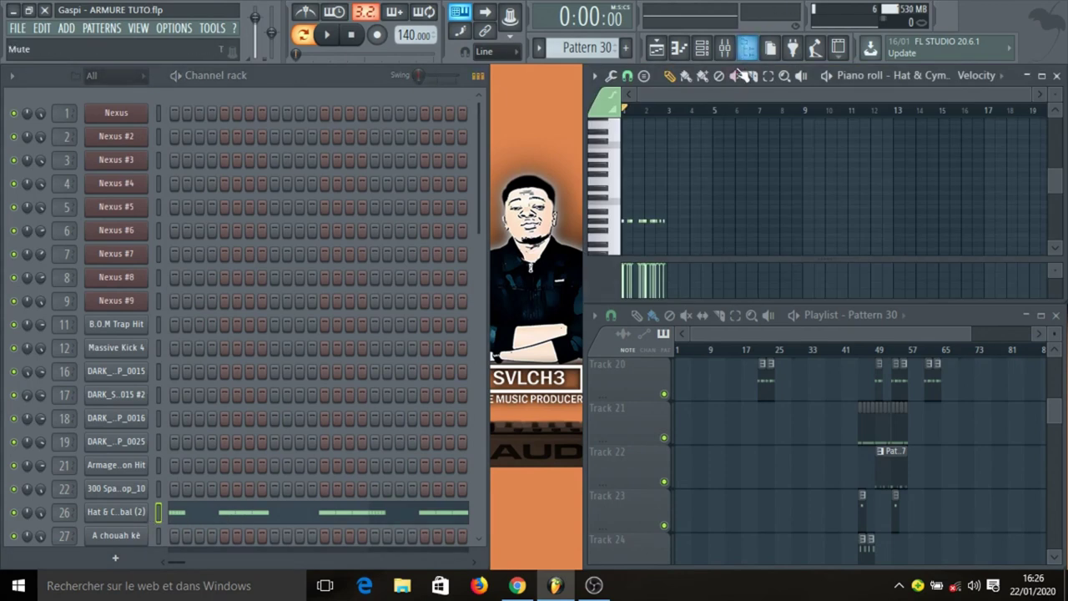
scroll(695, 109, up, 5)
key(space)
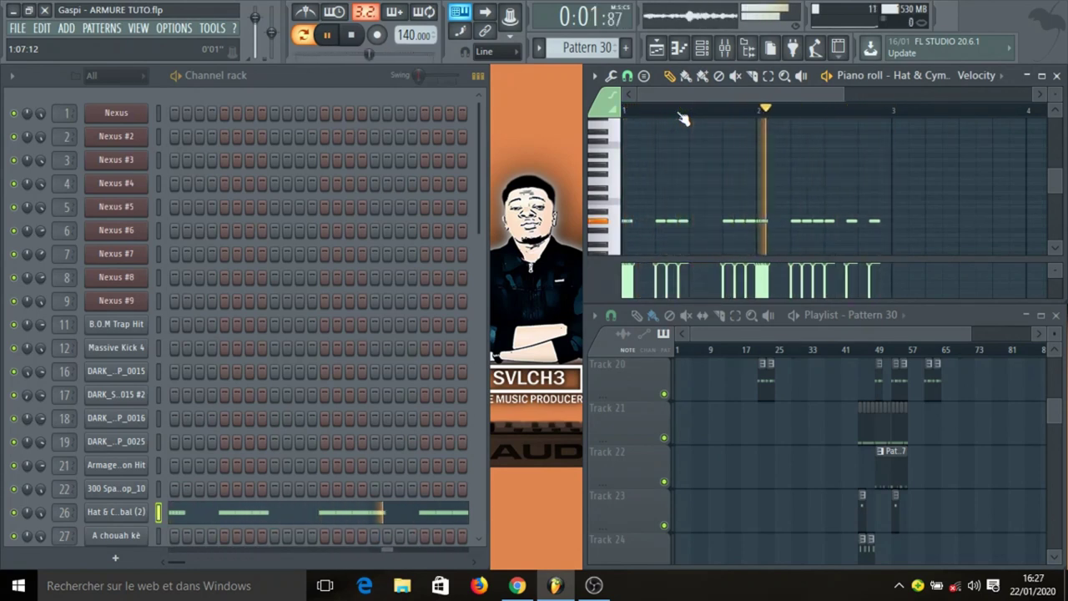
key(space)
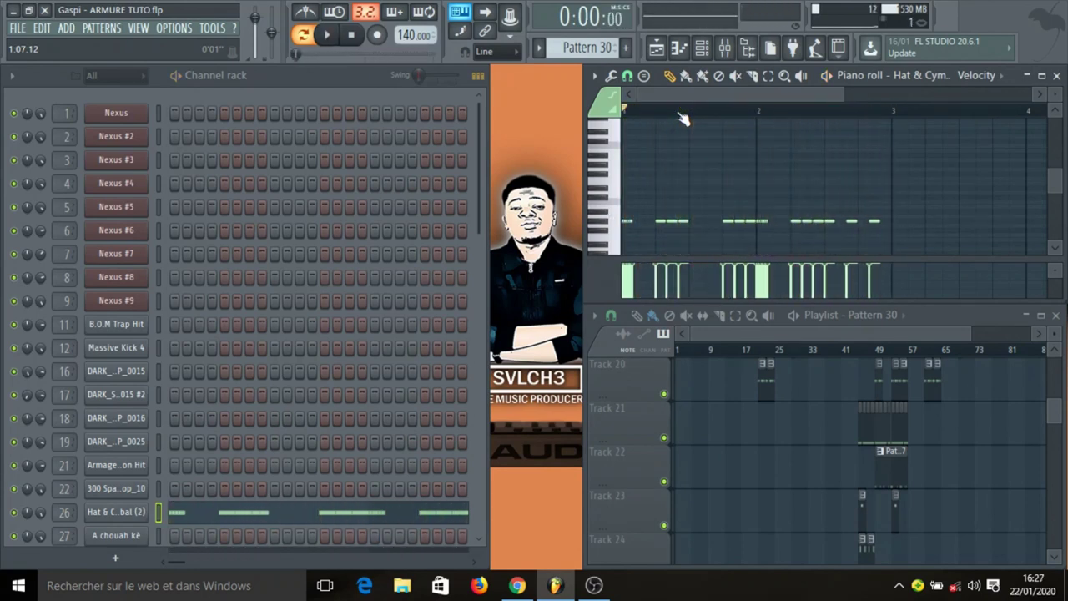
- Check the note panning of the Hat & Cymbal (2) pattern, and set the note property view back to velocity
click(976, 77)
click(869, 106)
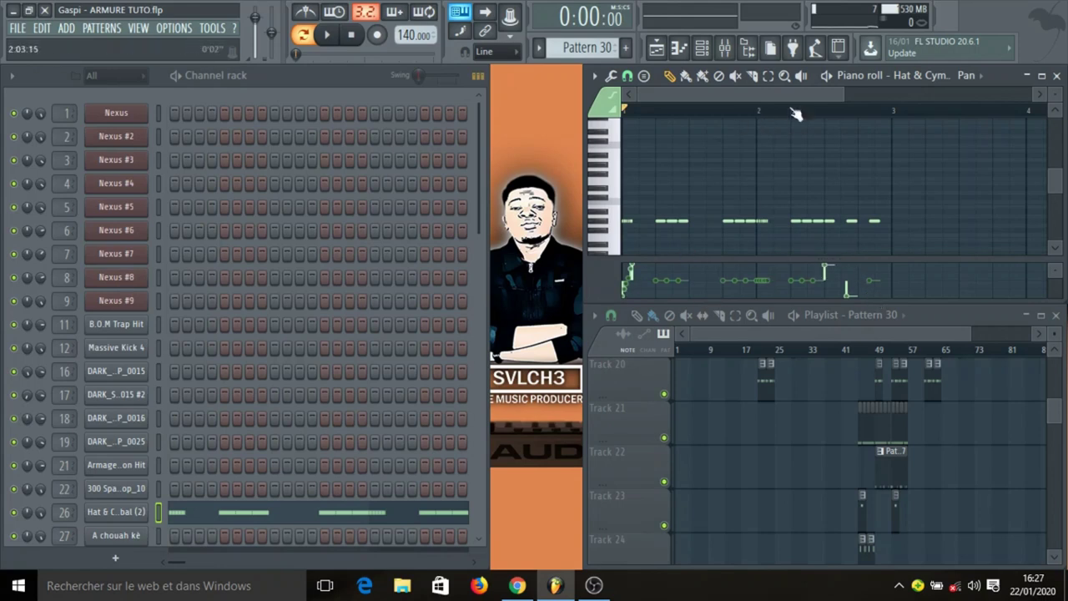
click(987, 76)
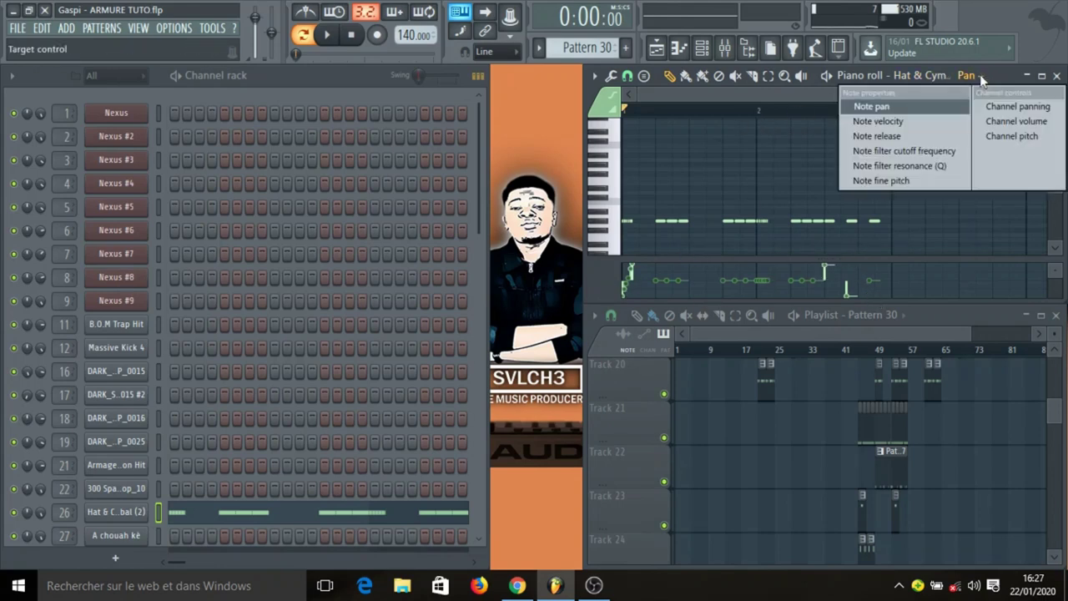
click(909, 127)
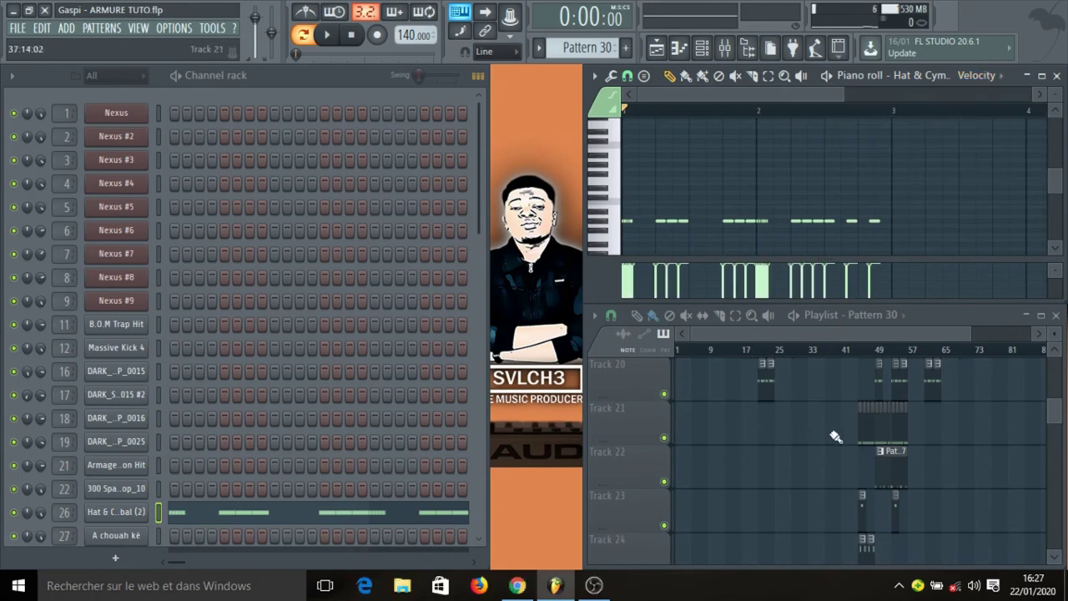
- Go to Pattern 36, show the clap 3 and clap 3 #2 notes in the channel rack and play them
click(870, 428)
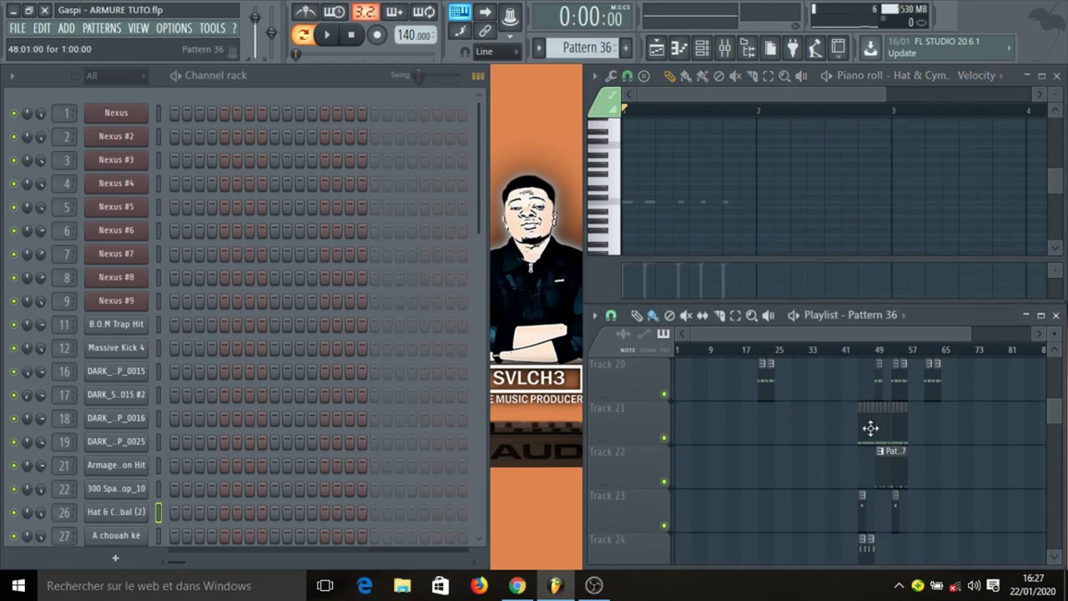
scroll(344, 468, down, 4)
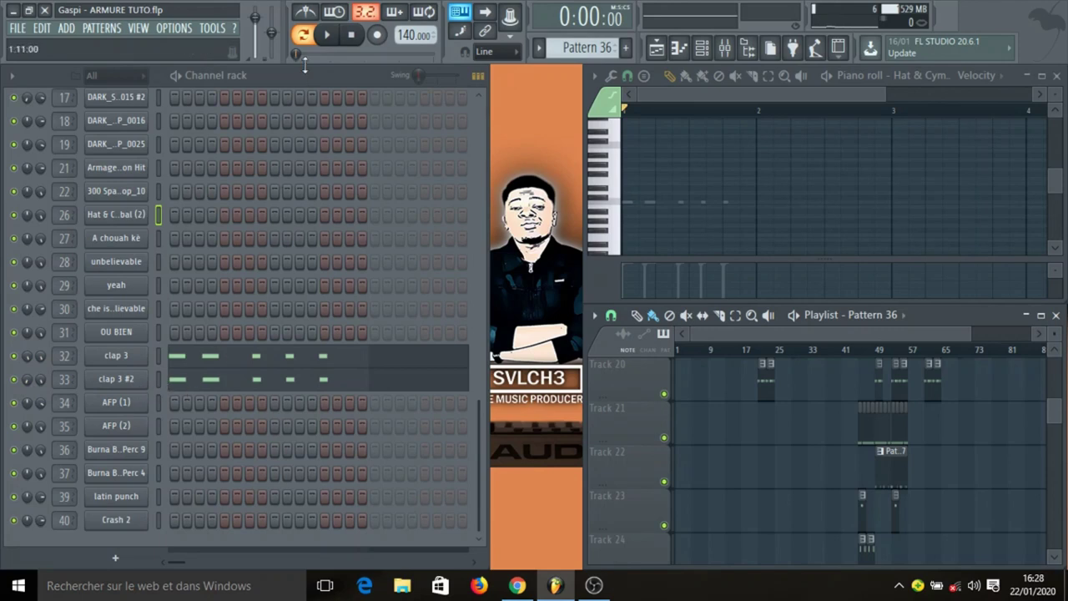
key(space)
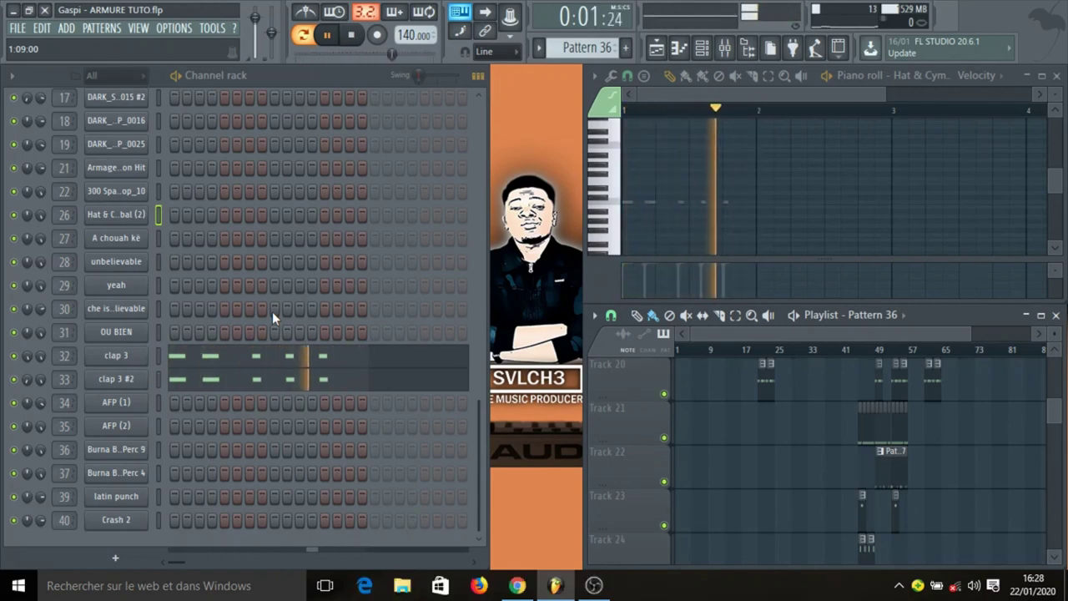
key(space)
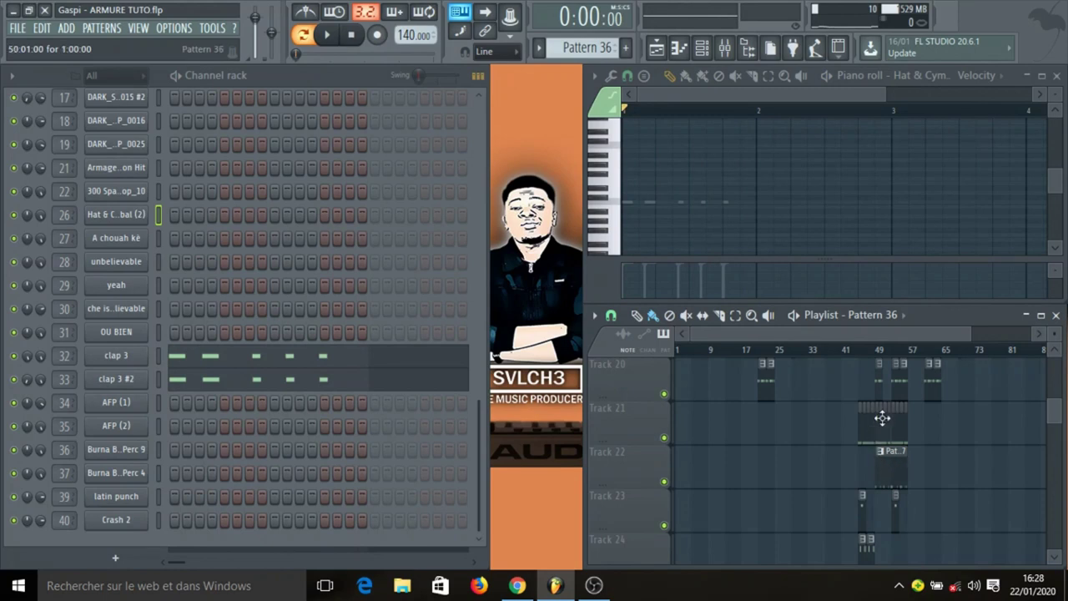
- Go to Pattern 37, show the Massive Kick 4 notes in the piano roll and play them
click(884, 471)
scroll(368, 368, up, 5)
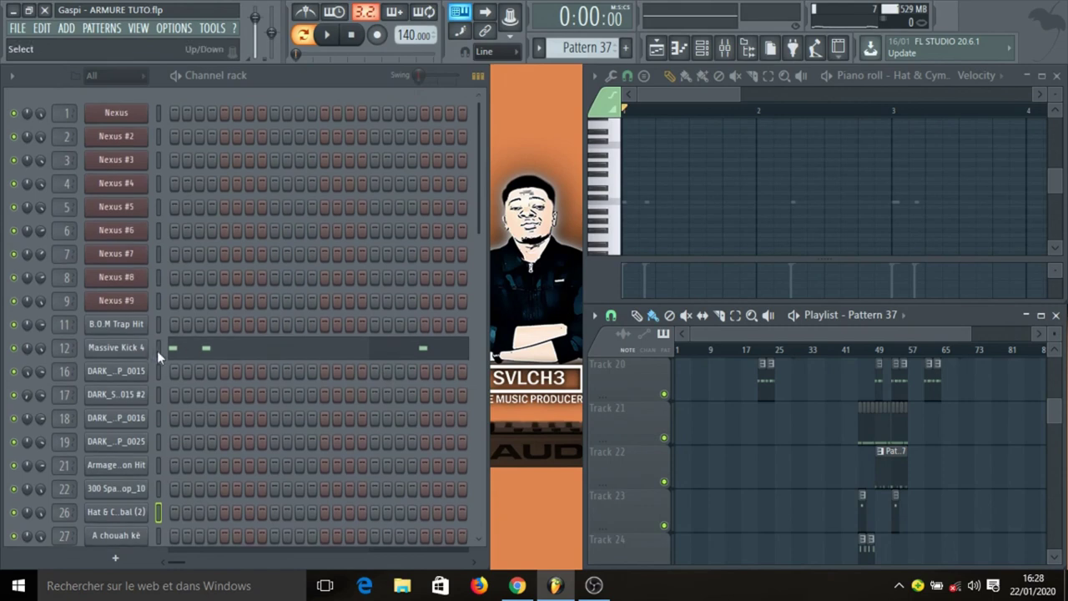
click(159, 348)
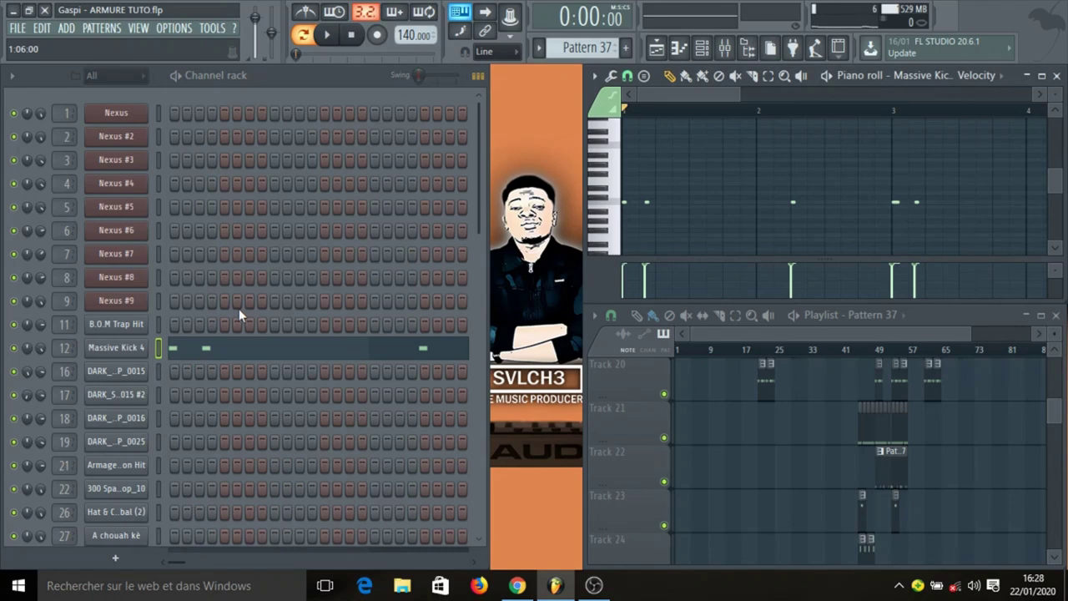
key(space)
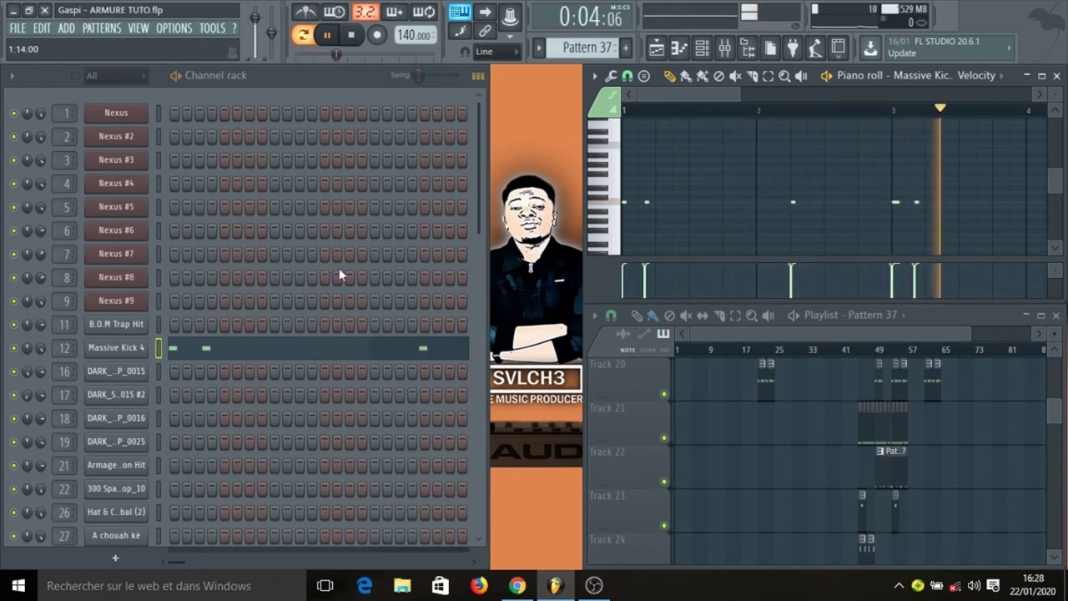
key(space)
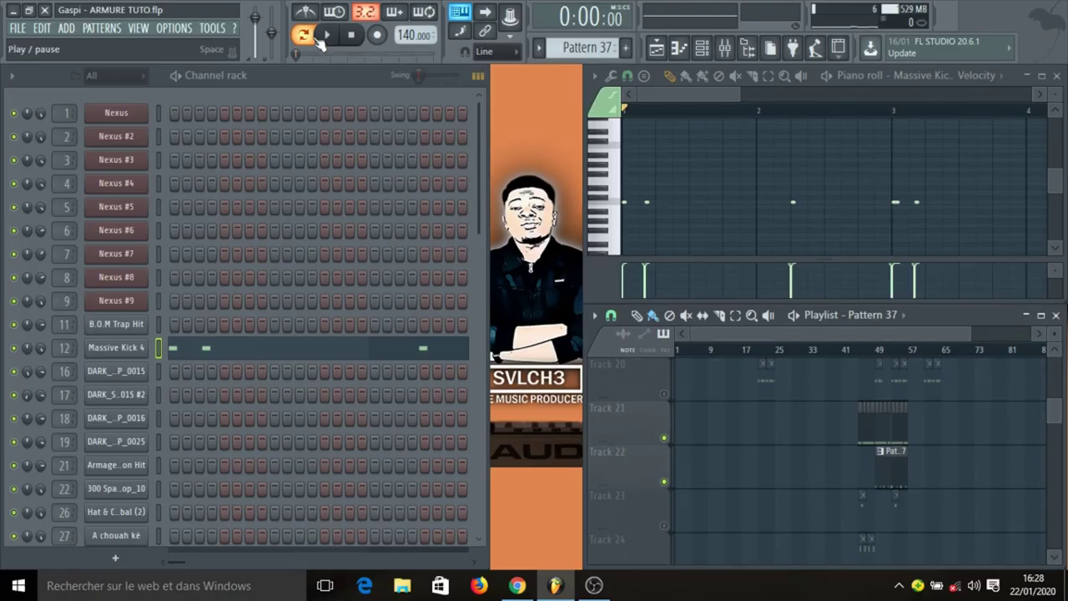
- Play Tracks 21 and 22 together in the song, and restore pattern mode with all playlist tracks unmuted
click(327, 36)
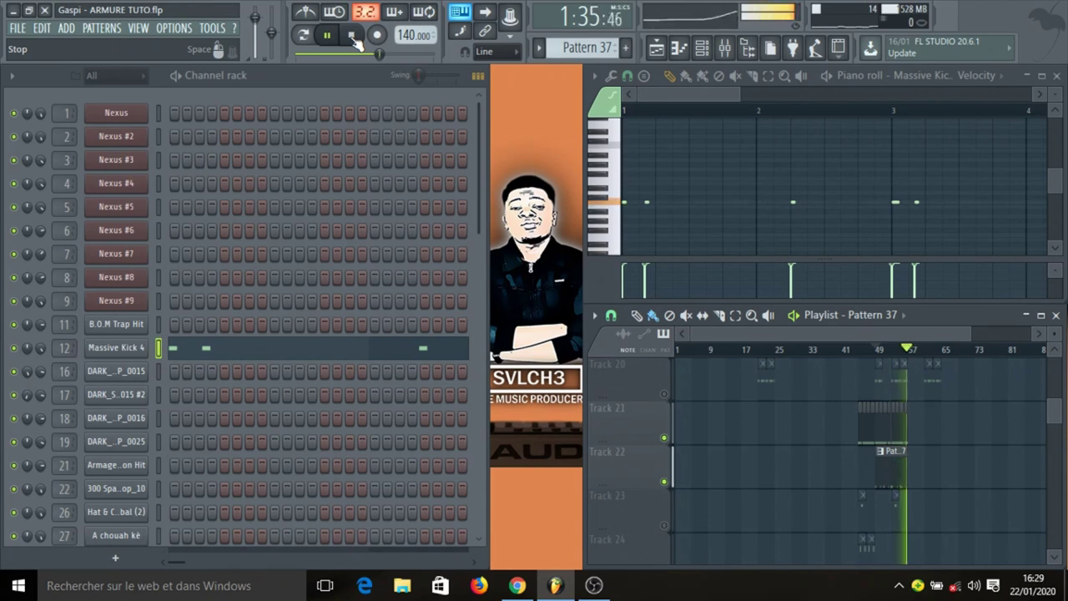
click(352, 35)
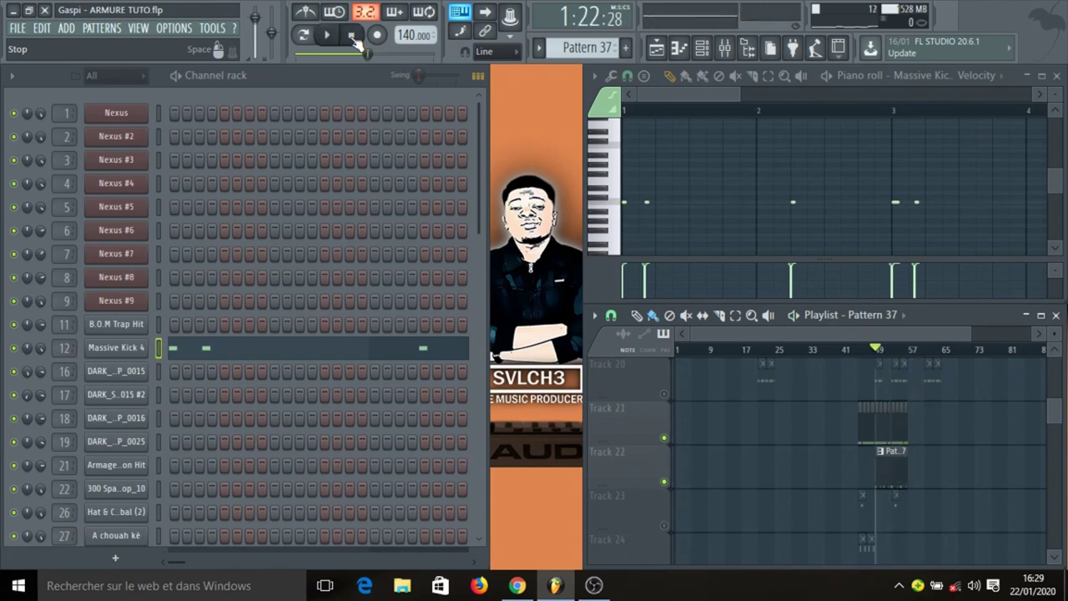
click(303, 33)
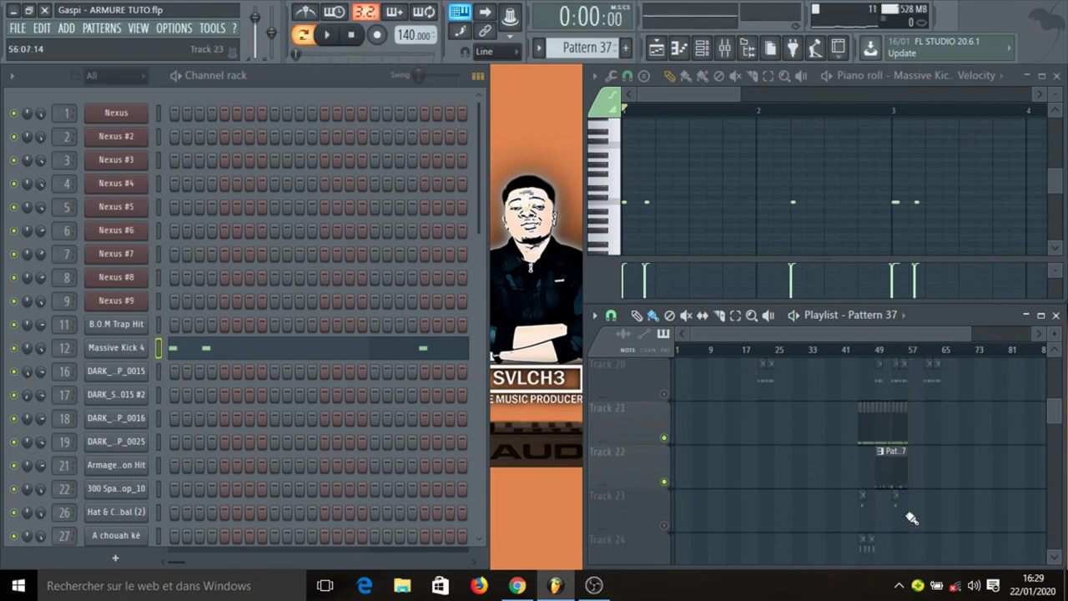
scroll(738, 539, down, 2)
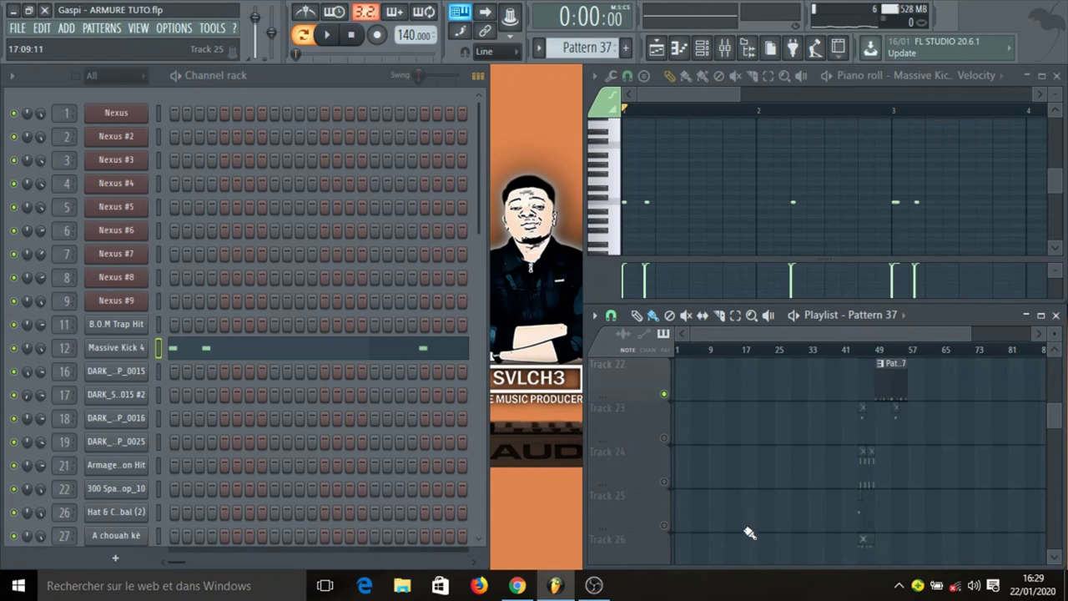
right_click(665, 439)
right_click(665, 439)
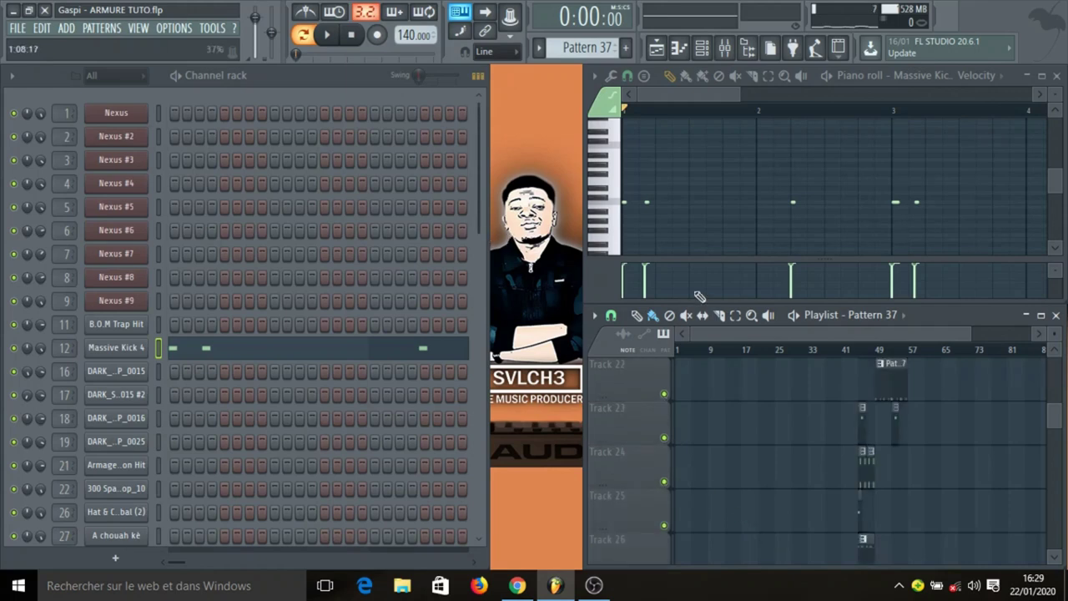
- Go to Pattern 38 on Track 23, show the single AFP (1) note in the piano roll and play it
key(F4)
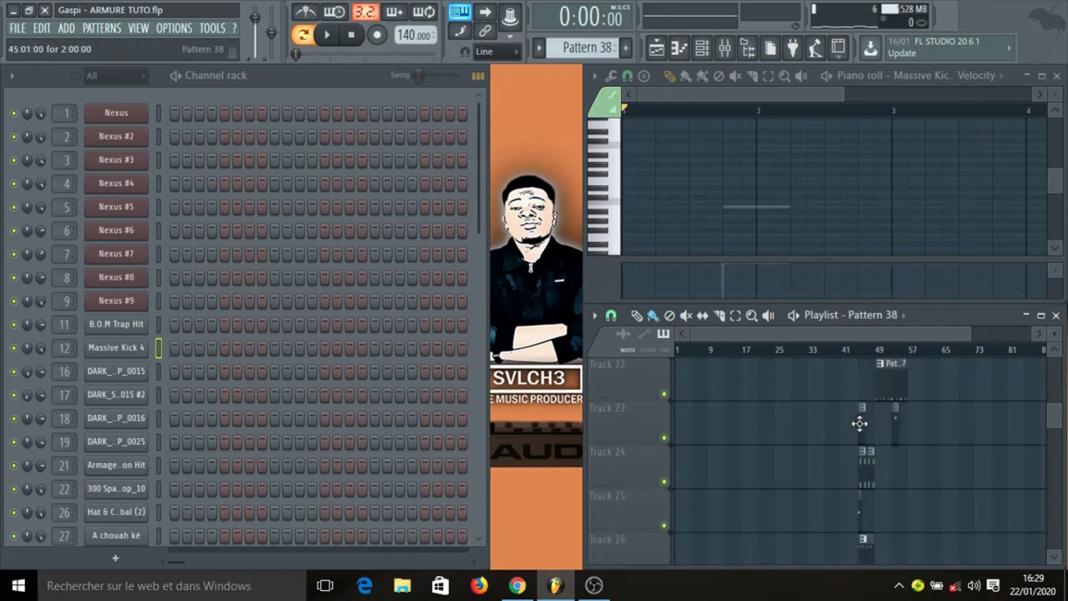
scroll(331, 317, down, 3)
scroll(330, 311, down, 5)
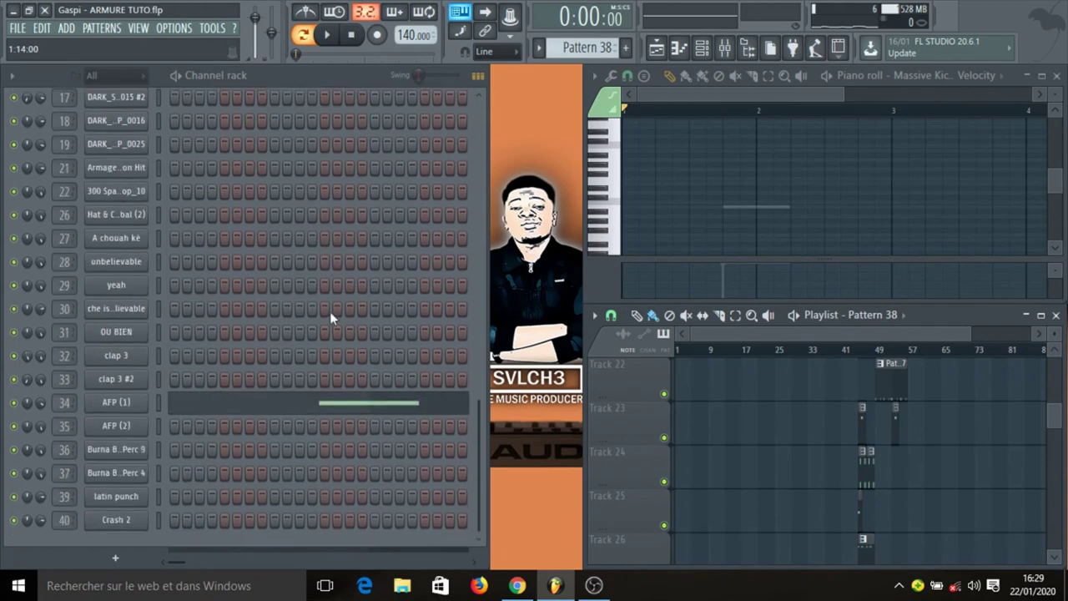
click(222, 409)
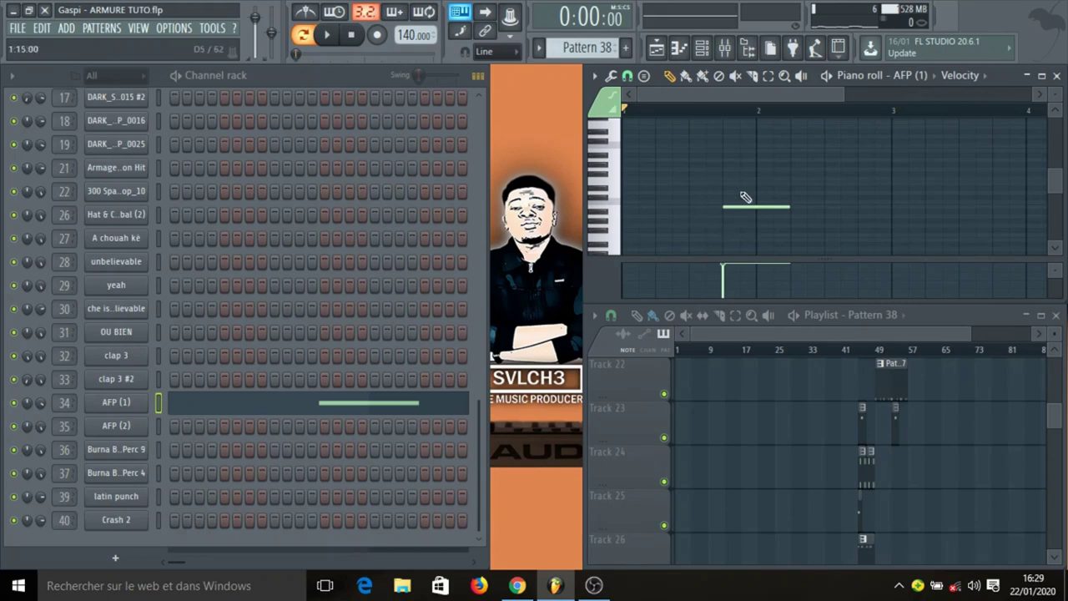
key(space)
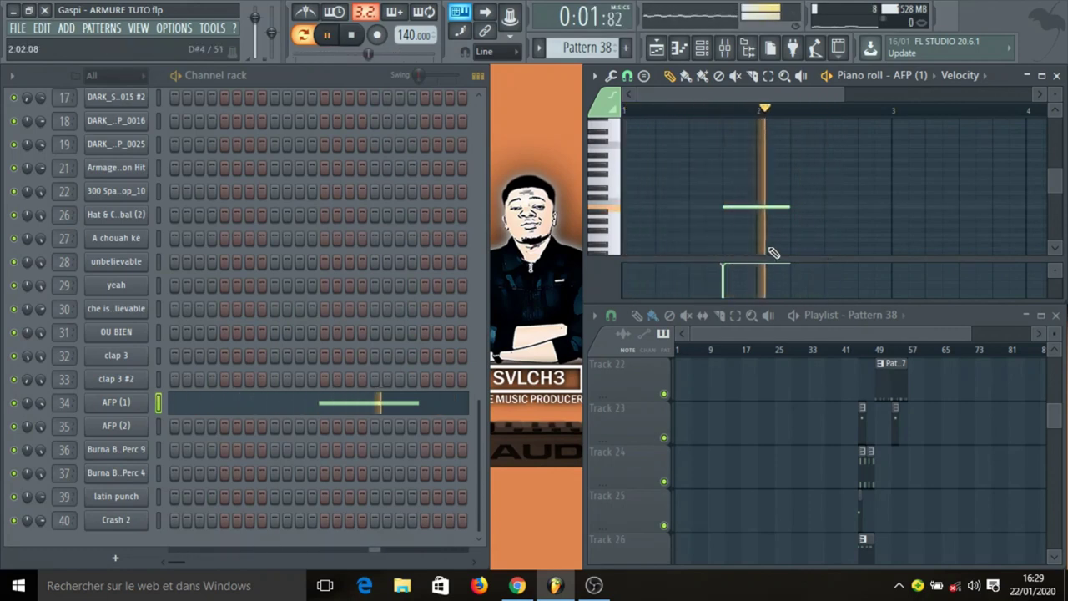
key(space)
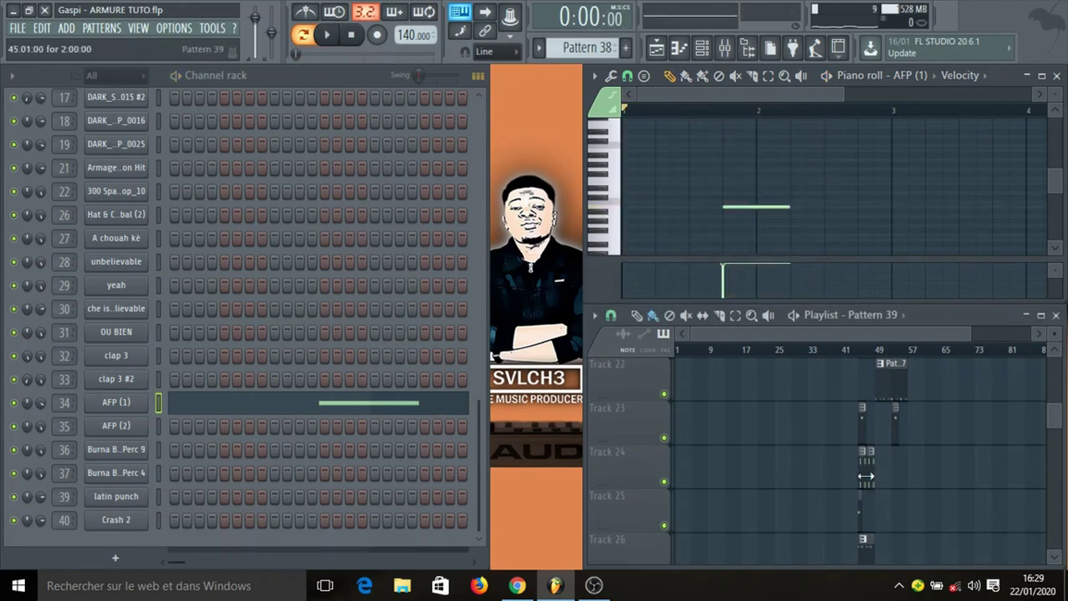
- Go to Pattern 39 on Track 24, show the AFP (2) notes from bar 1 and play them
key(KP_Add)
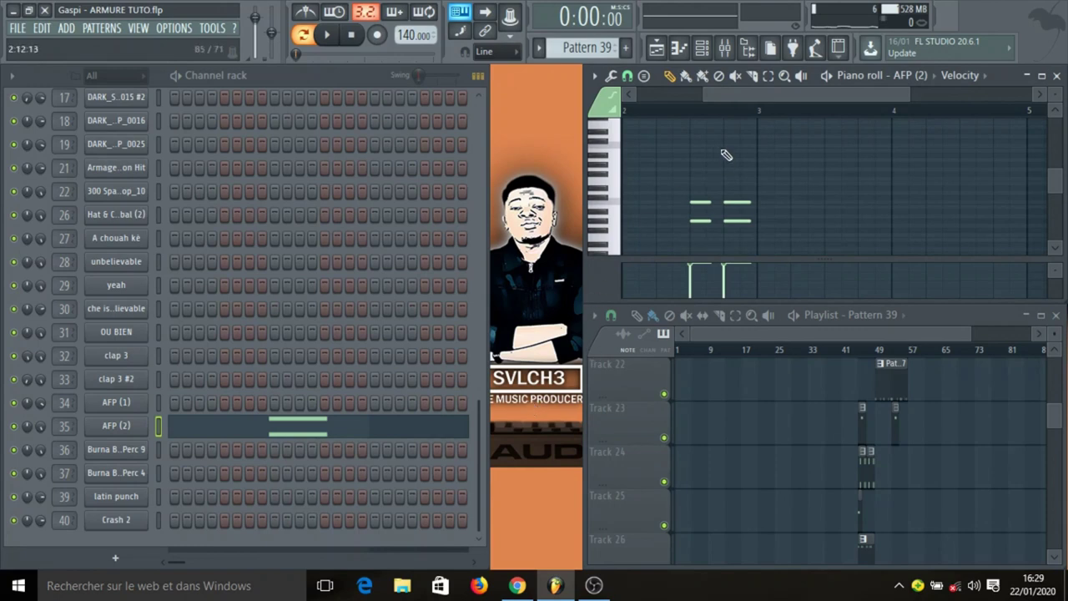
drag(732, 90, 640, 93)
key(space)
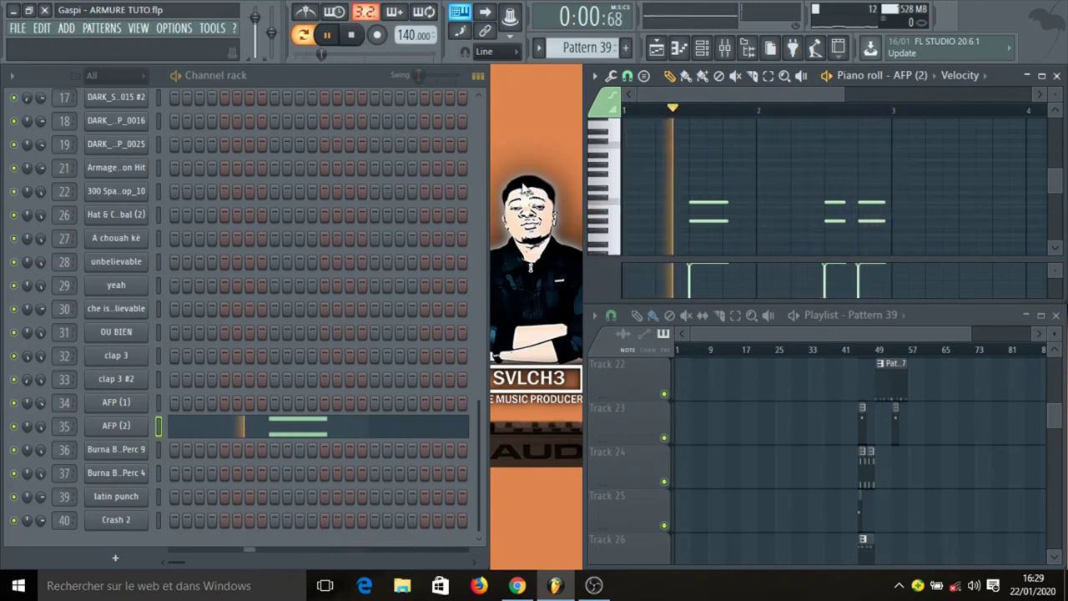
key(space)
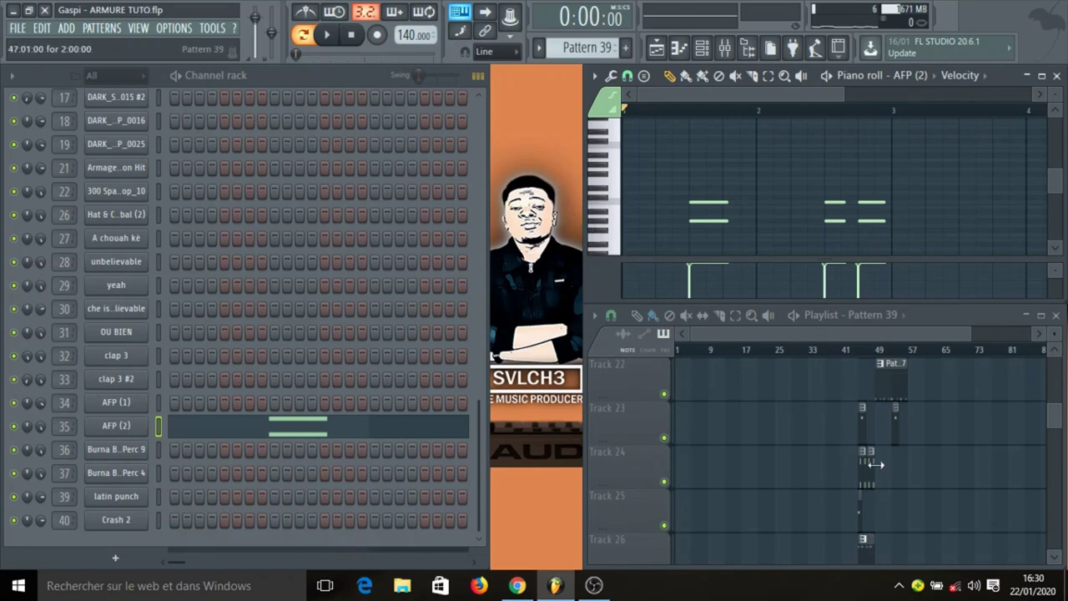
- Go to Pattern 40 on Track 25, show the long Burna Boy Perc 9 note and play it
click(858, 515)
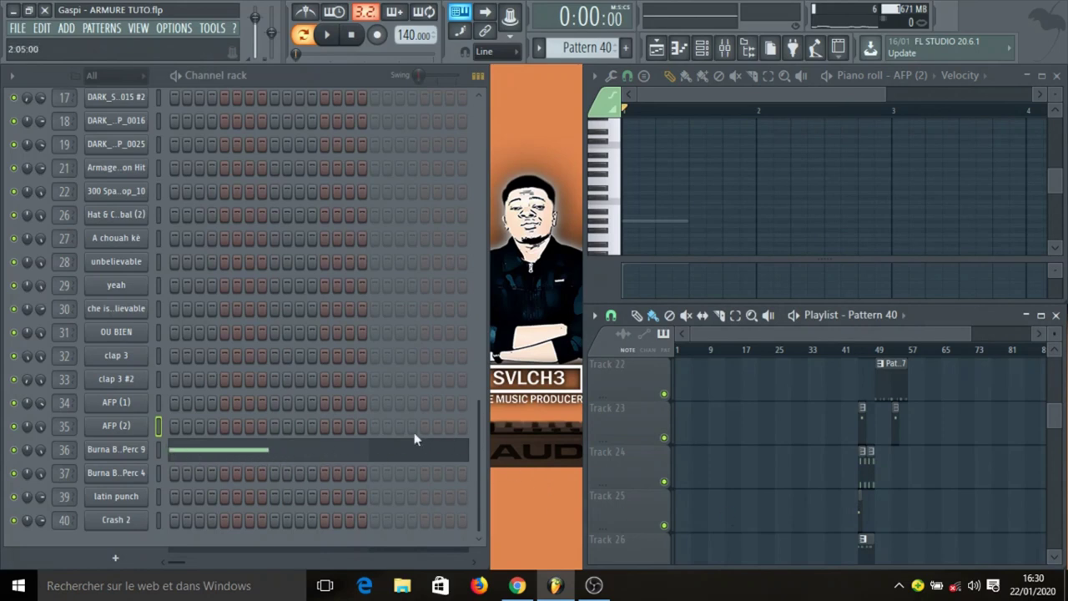
click(282, 452)
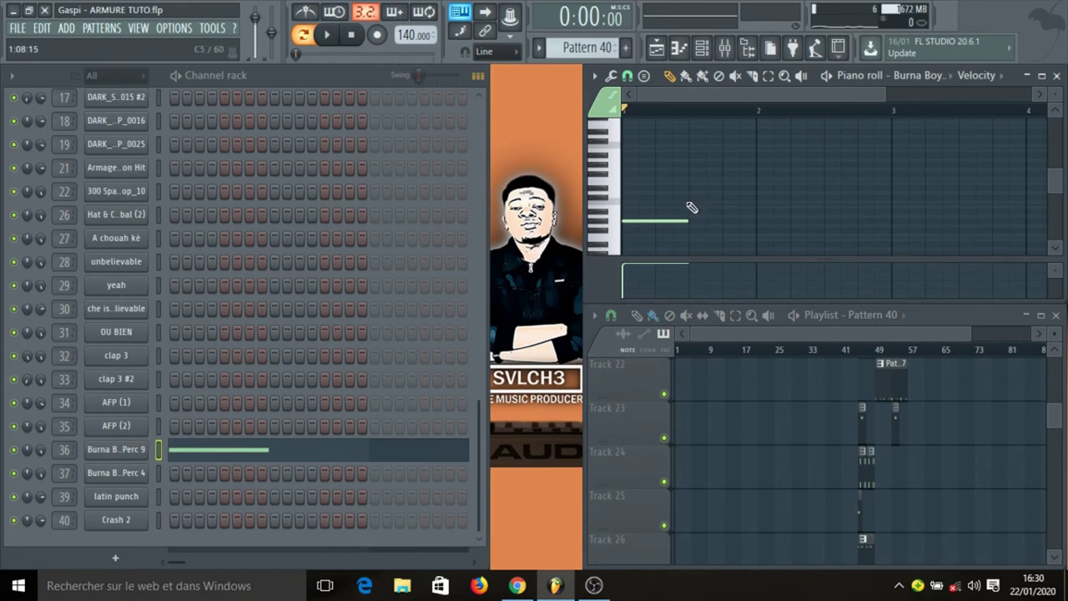
scroll(692, 210, down, 2)
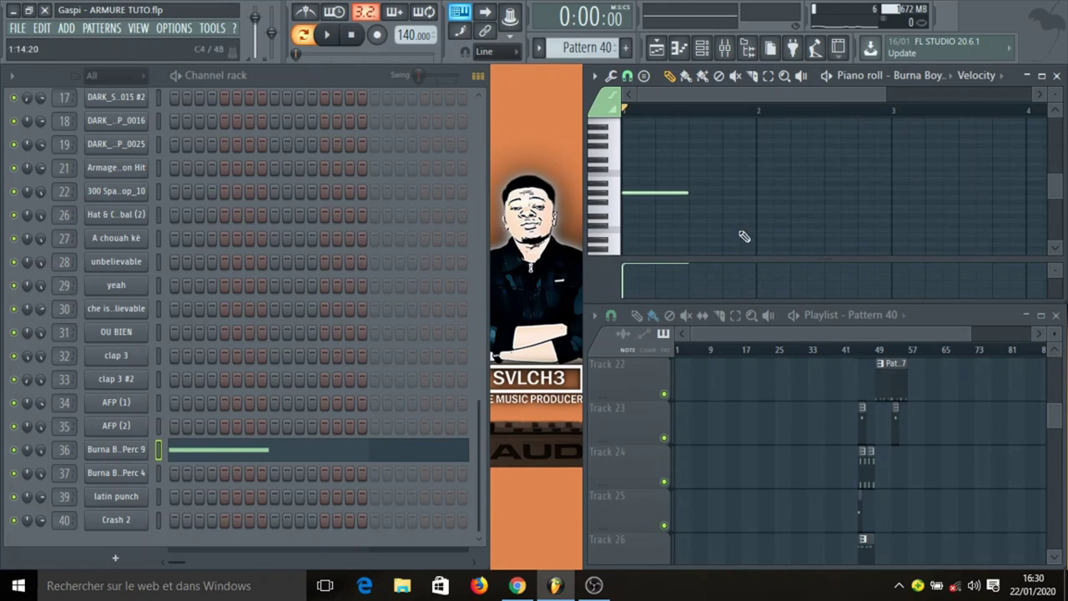
scroll(742, 155, down, 1)
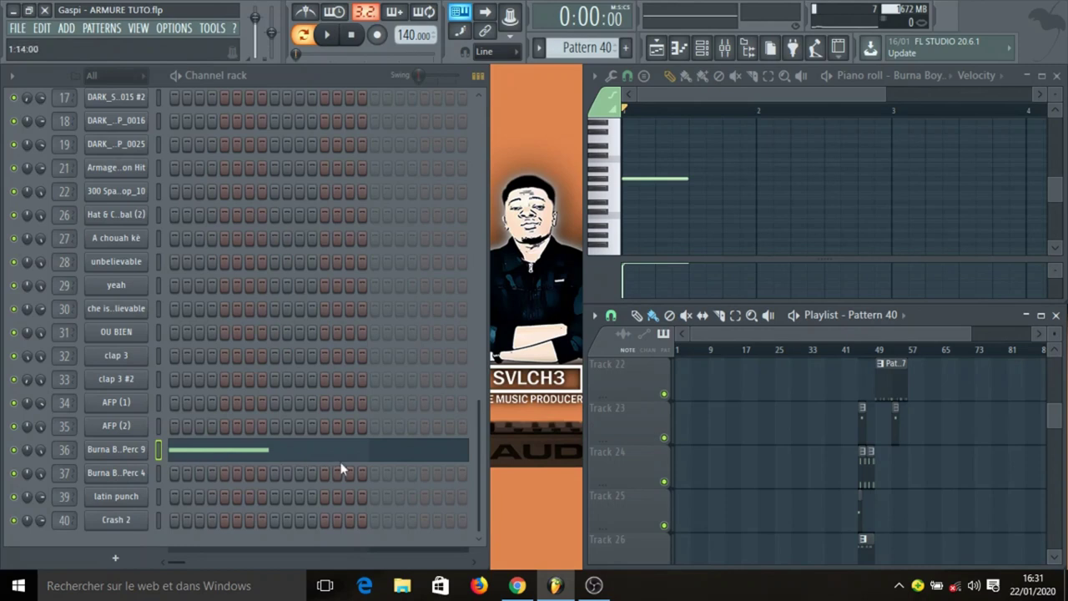
key(space)
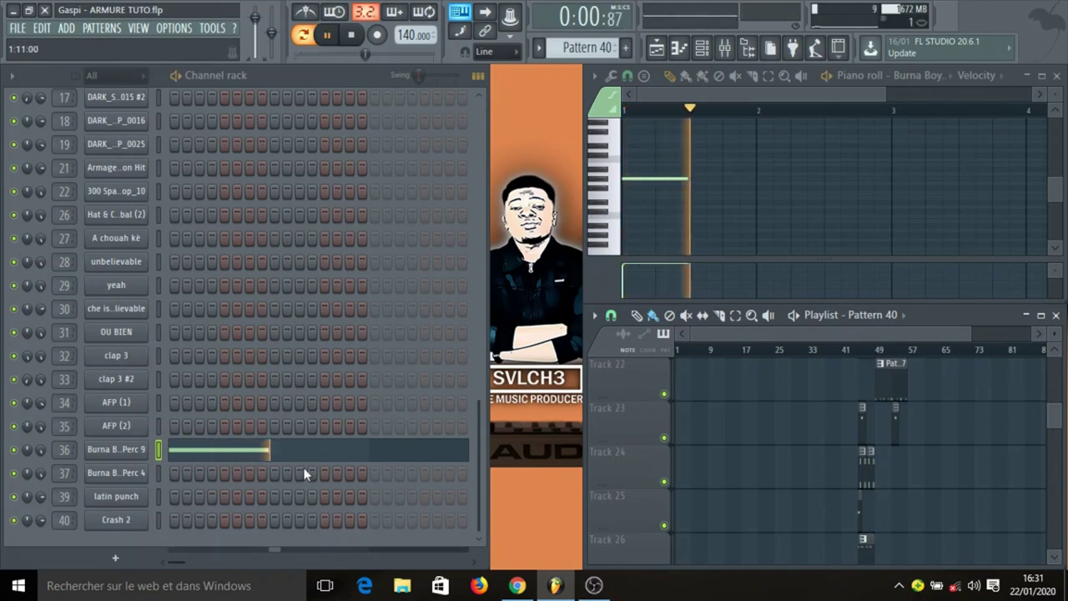
key(space)
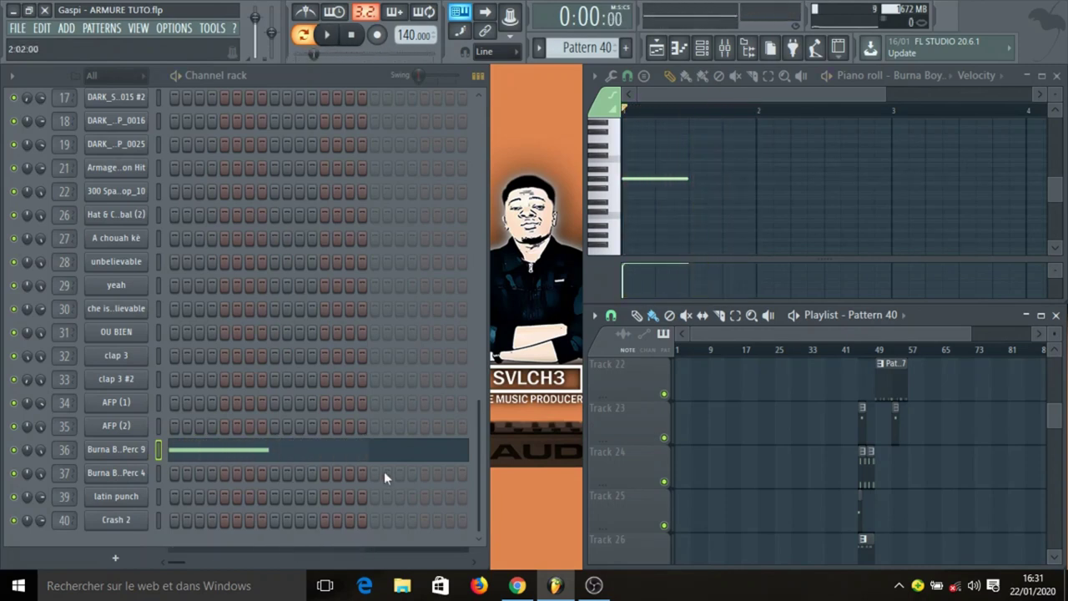
- Go to Pattern 41 on Track 26, show the Burna Boy Perc 4 notes in the piano roll and play them
scroll(818, 551, down, 2)
scroll(817, 550, down, 1)
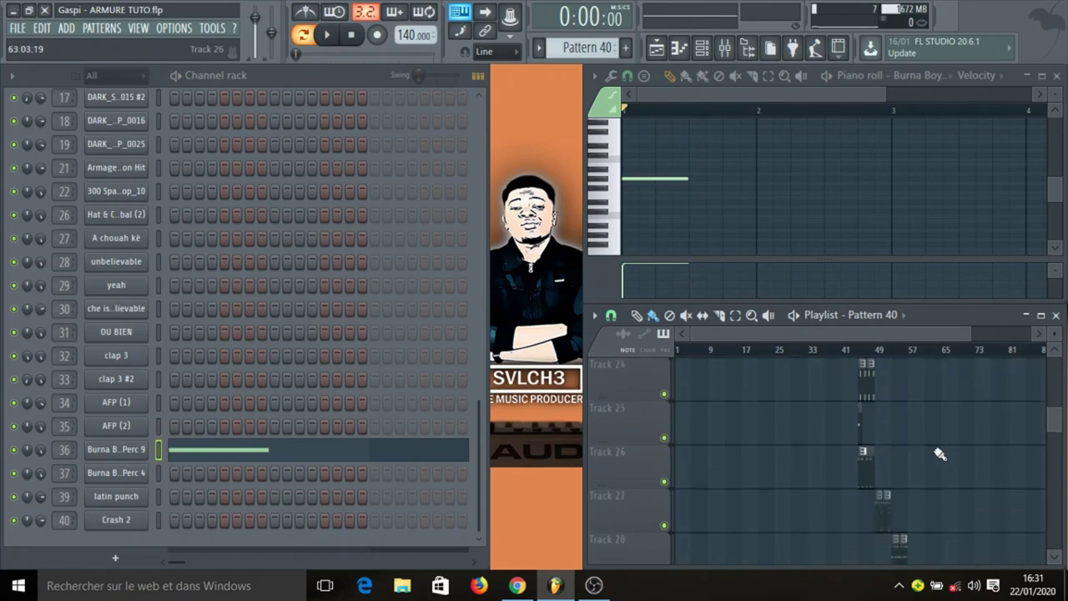
click(861, 475)
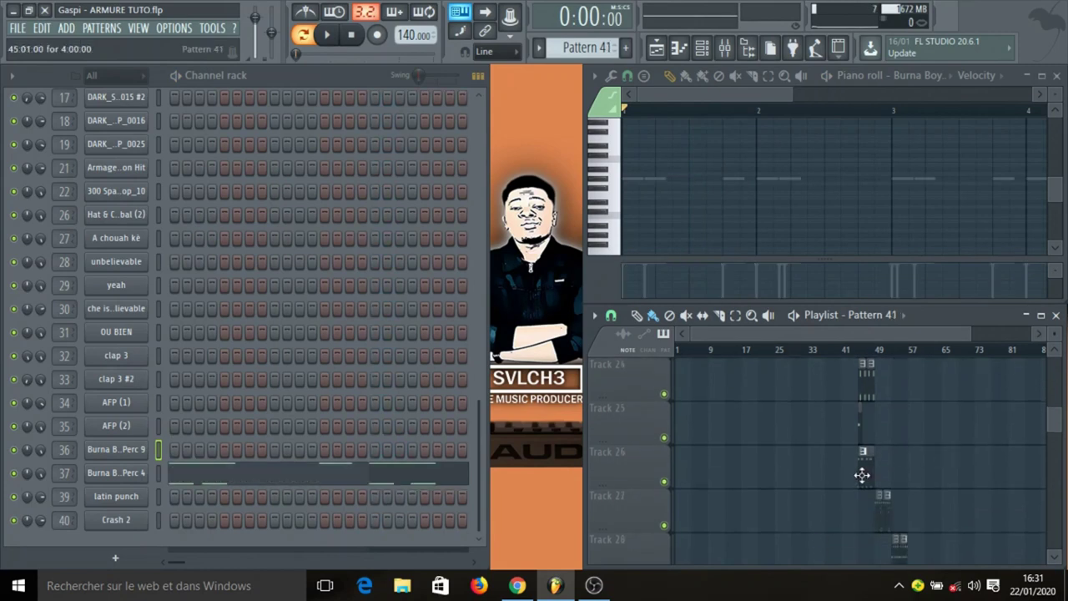
click(305, 484)
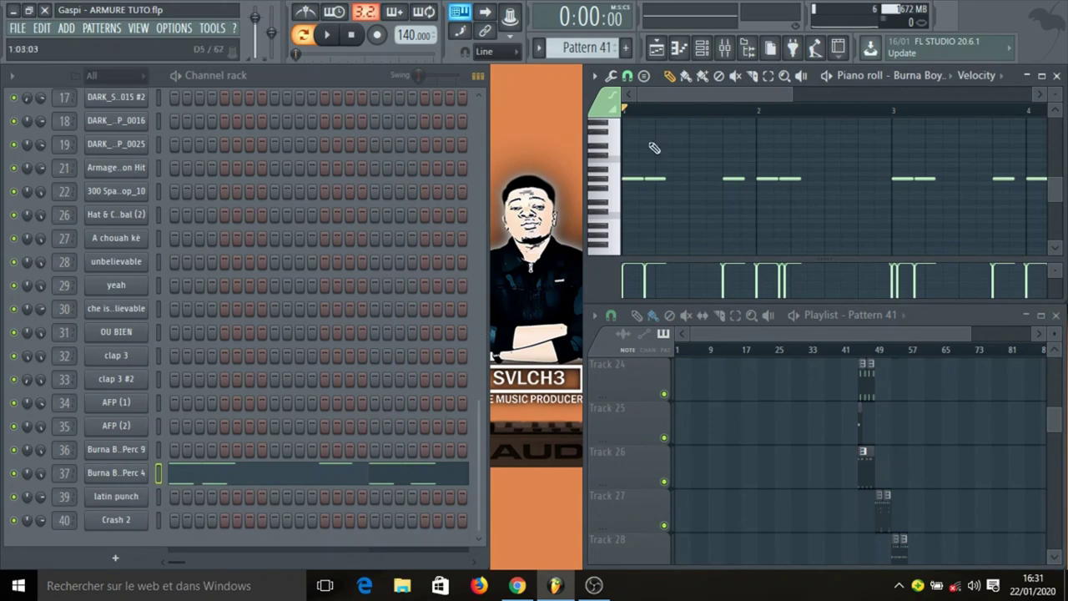
scroll(684, 122, down, 1)
scroll(684, 122, down, 1)
scroll(760, 228, down, 1)
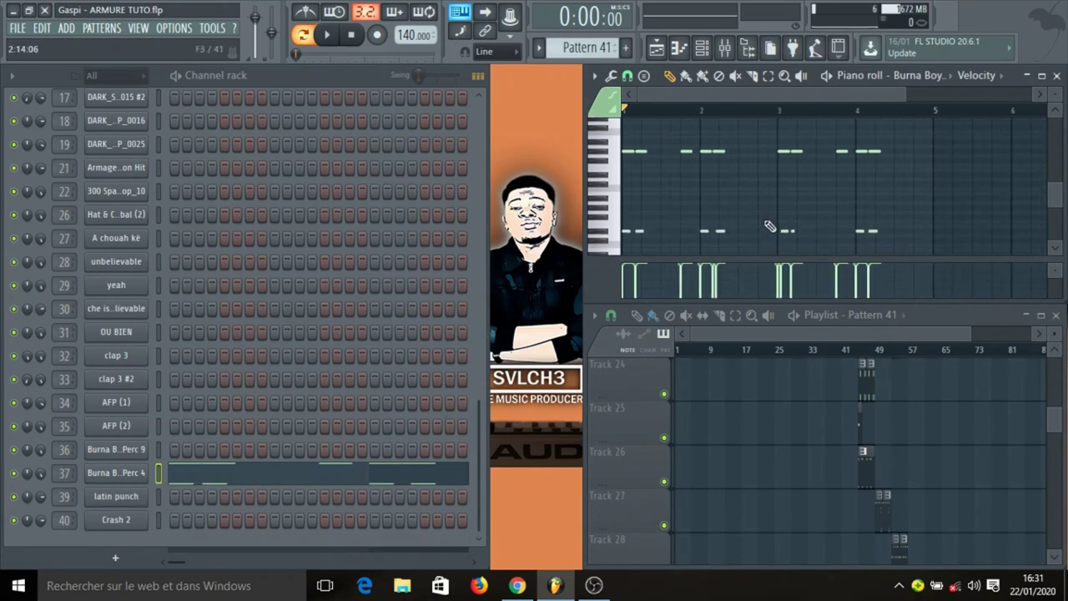
key(space)
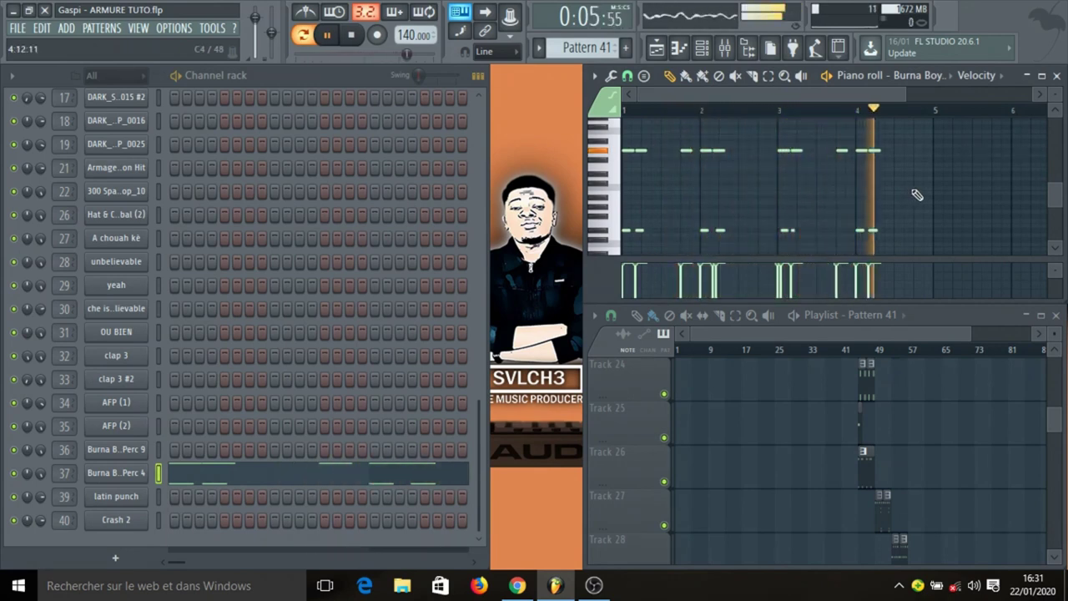
key(space)
- Advance to Pattern 42 and play its Burna Boy Perc 4 notes in the piano roll
key(KP_Add)
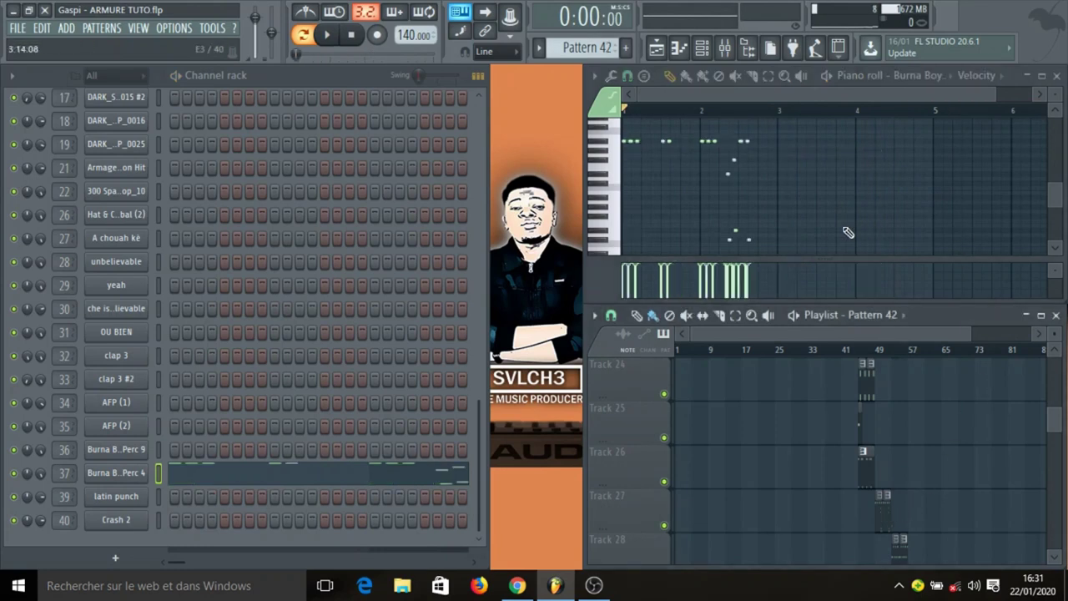
key(space)
scroll(848, 235, down, 2)
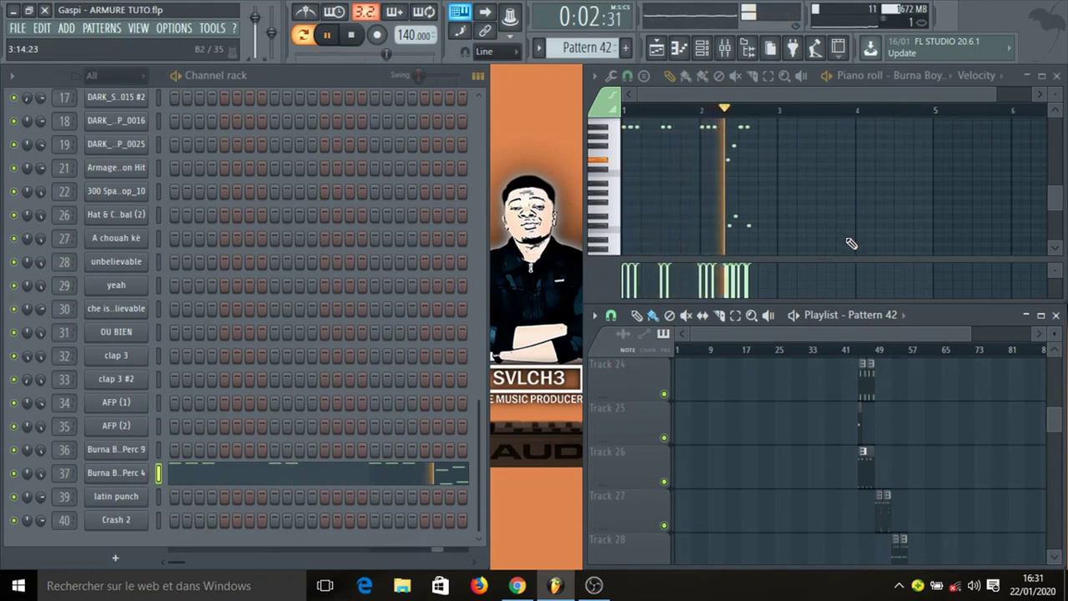
key(space)
- Go to Pattern 43 on Track 28 and show its Burna Boy Perc 4 notes in the piano roll
scroll(891, 458, down, 2)
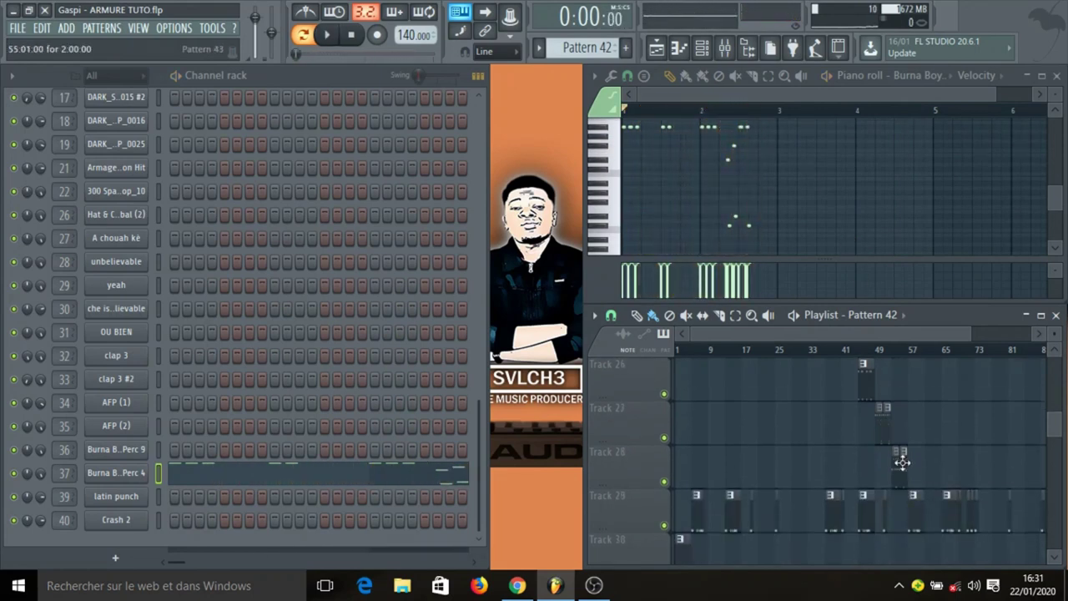
click(896, 477)
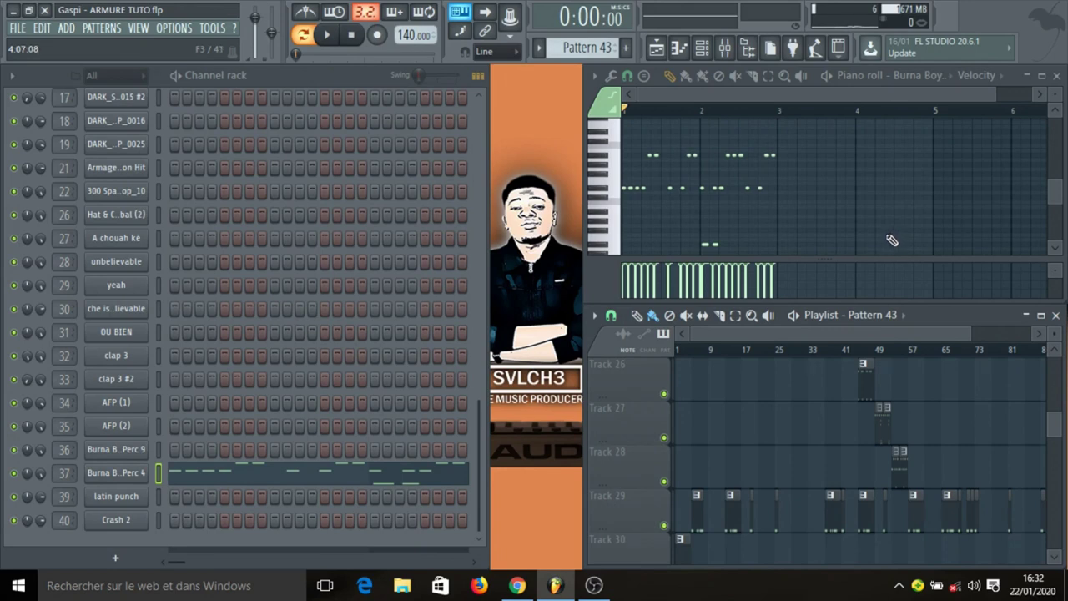
- Look over the clips on playlist Tracks 23 to 35 and the project's pattern list
scroll(776, 425, down, 3)
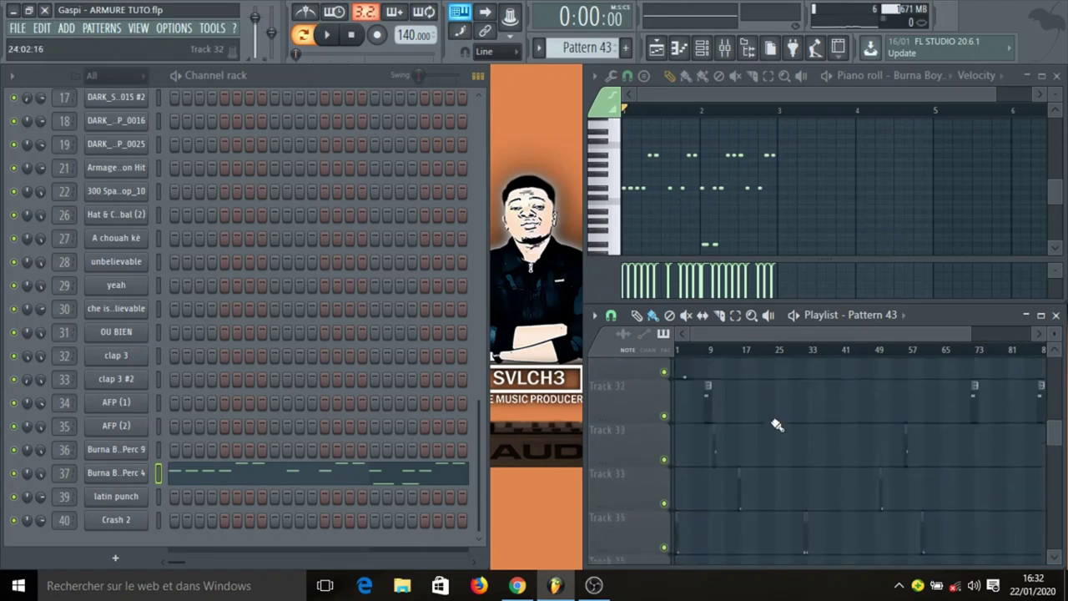
scroll(776, 424, up, 2)
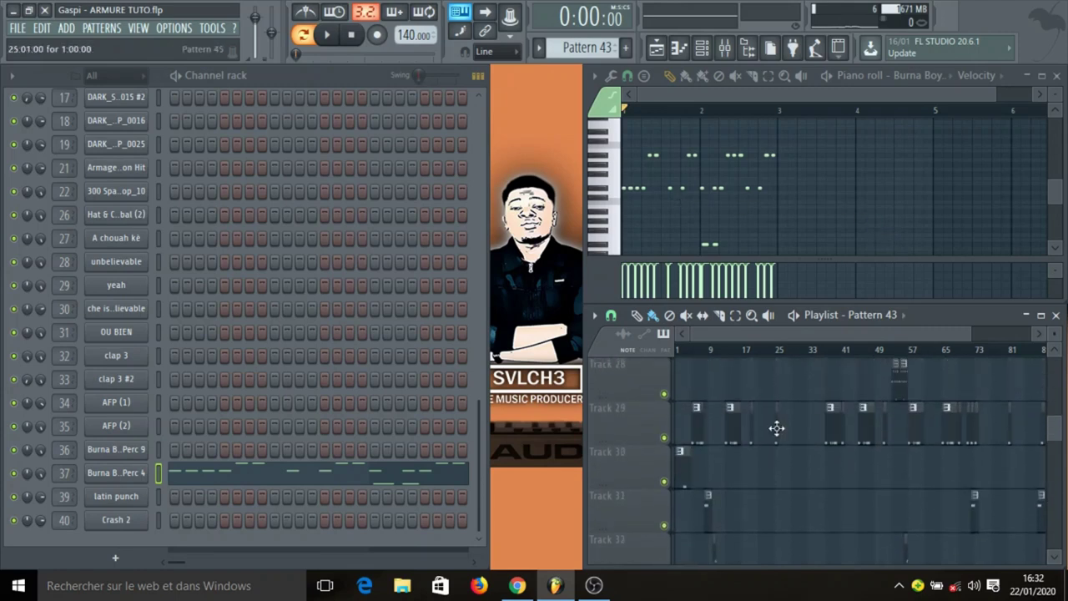
scroll(776, 427, up, 3)
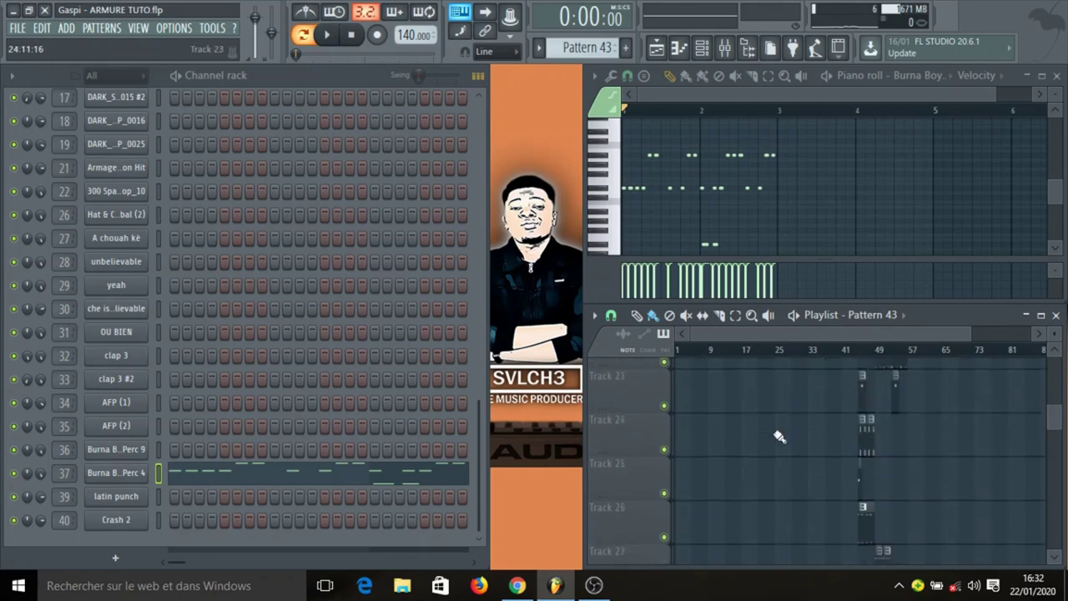
scroll(779, 435, down, 1)
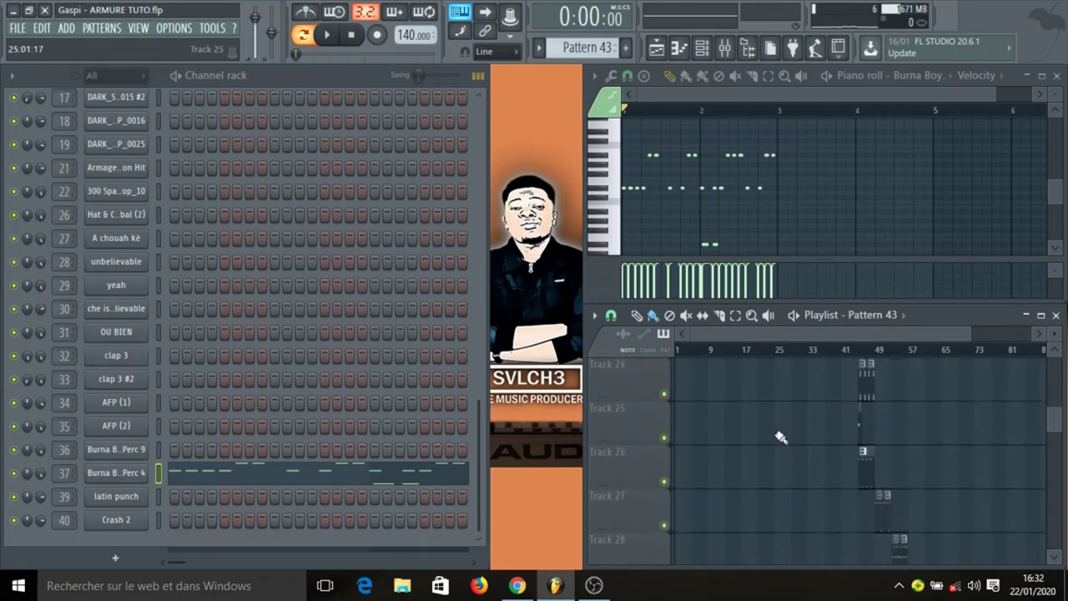
scroll(781, 438, down, 2)
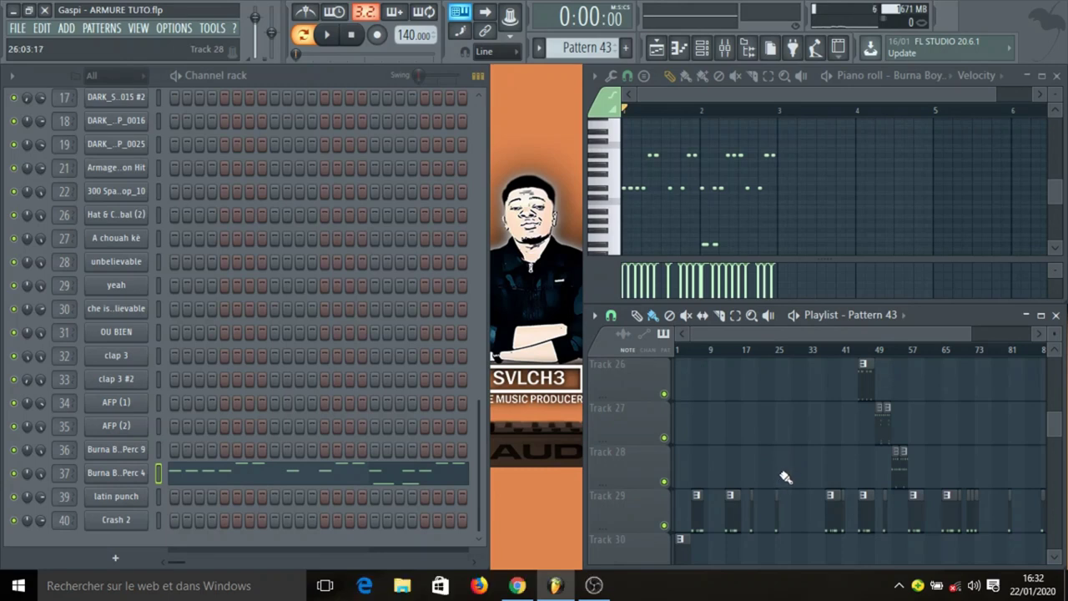
scroll(809, 476, up, 3)
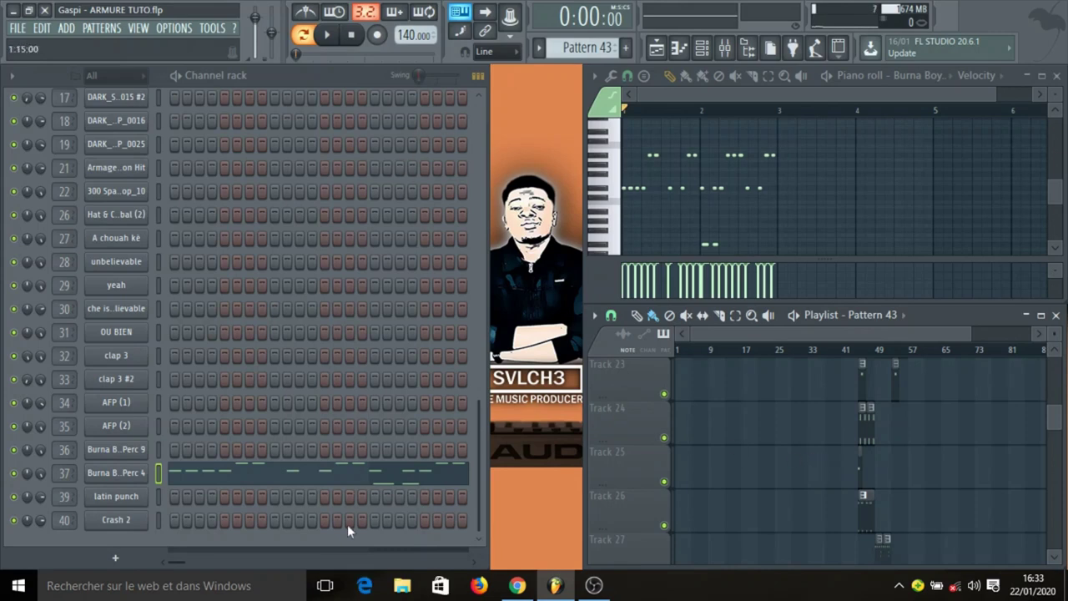
click(557, 48)
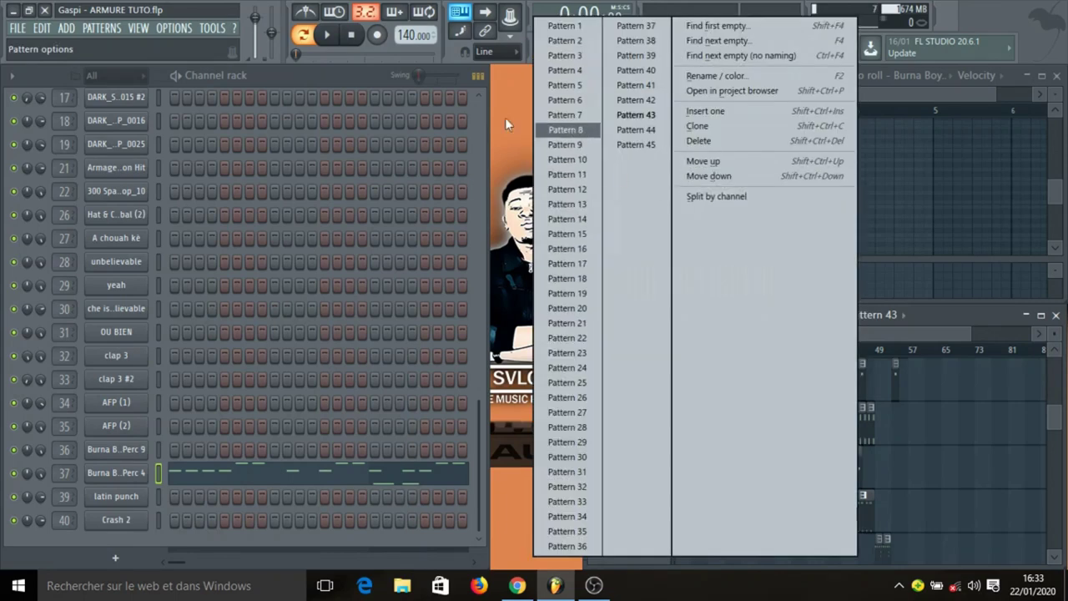
click(337, 80)
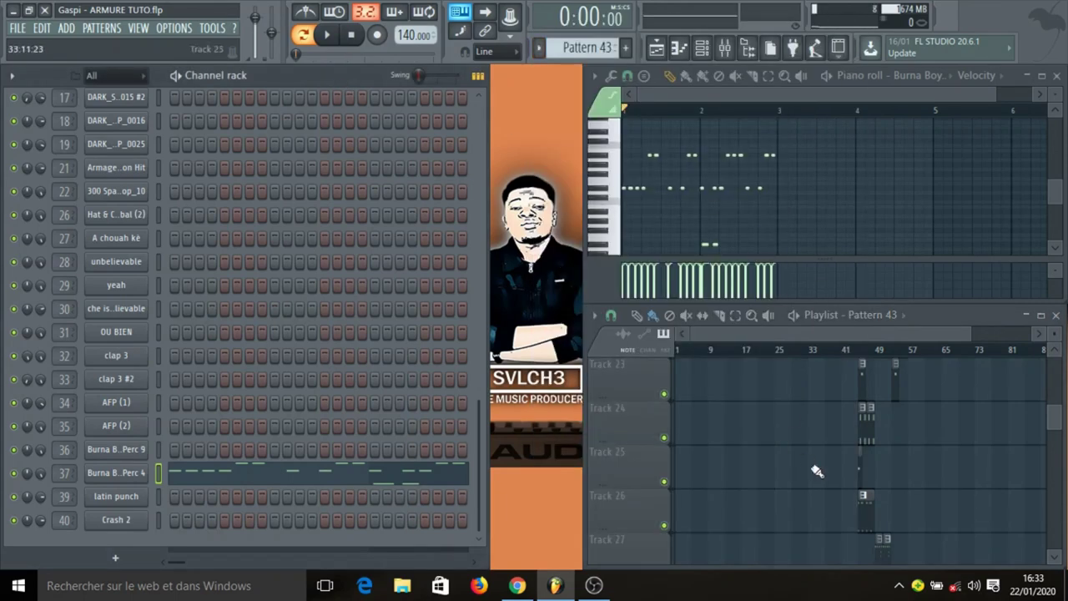
- Review how the patterns are arranged across the playlist, from Track 1 down to Track 31
scroll(818, 469, down, 3)
scroll(837, 492, up, 4)
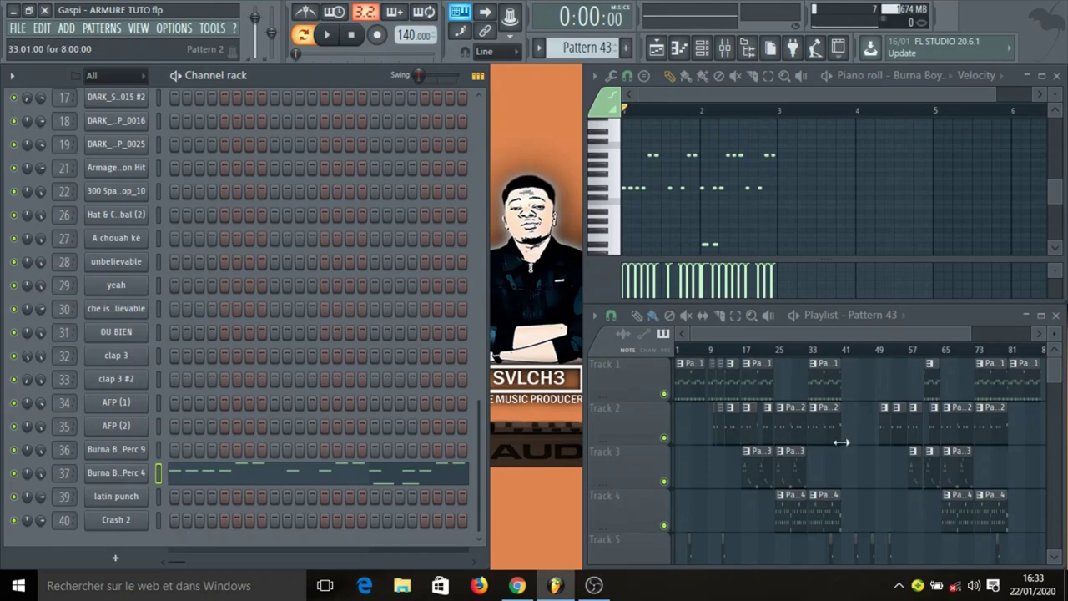
scroll(852, 482, down, 4)
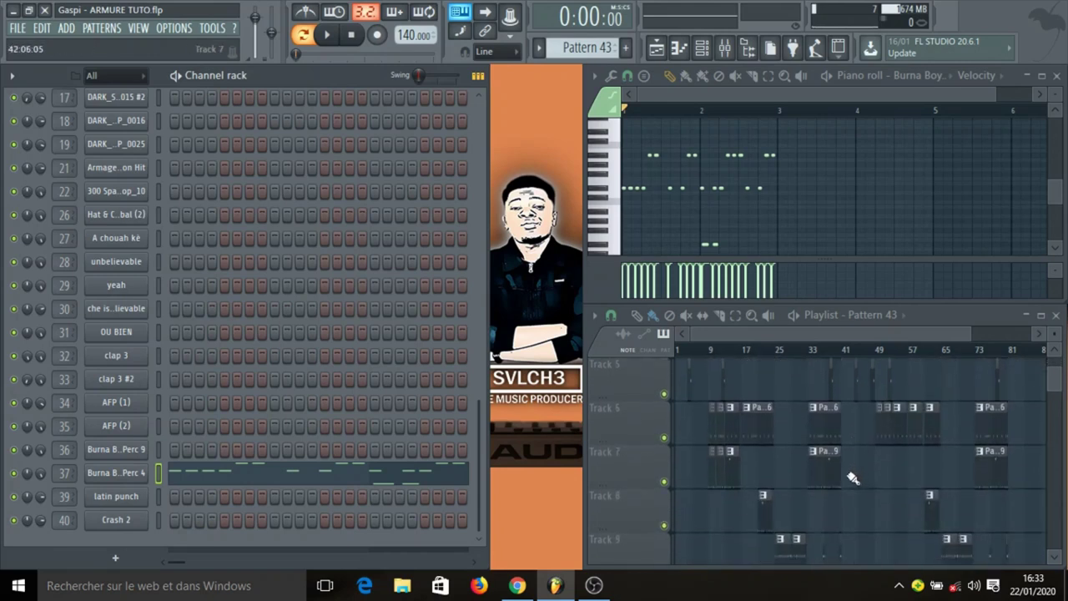
scroll(843, 482, down, 2)
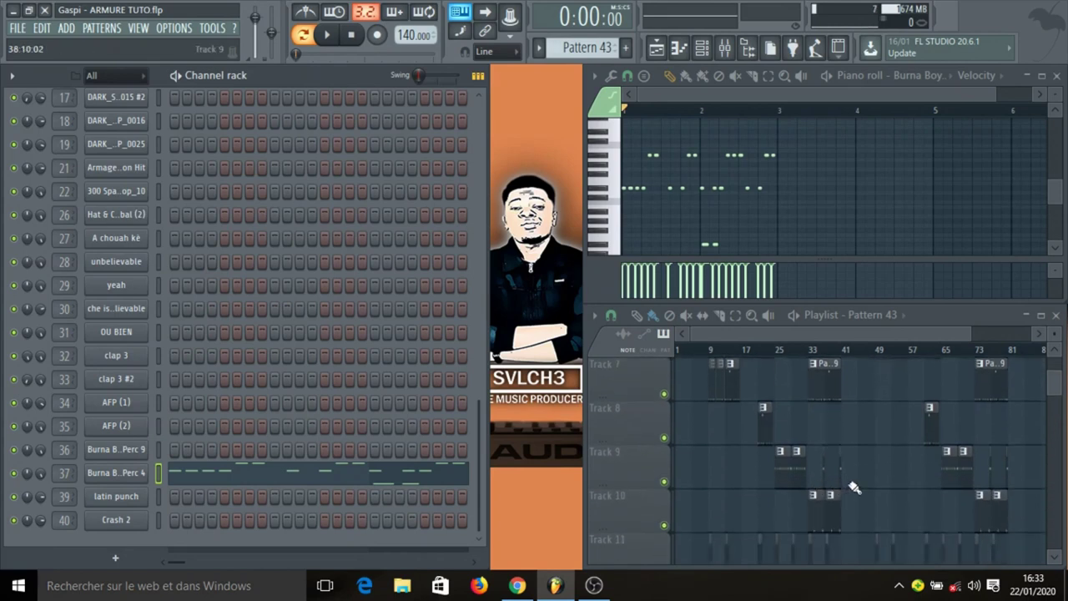
scroll(858, 482, down, 3)
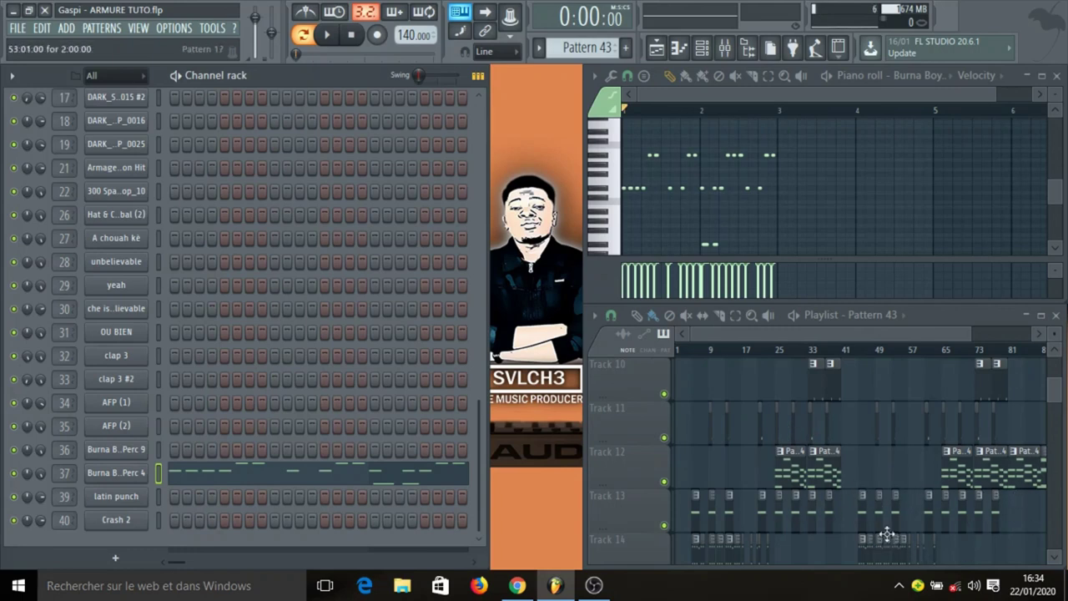
scroll(889, 534, down, 2)
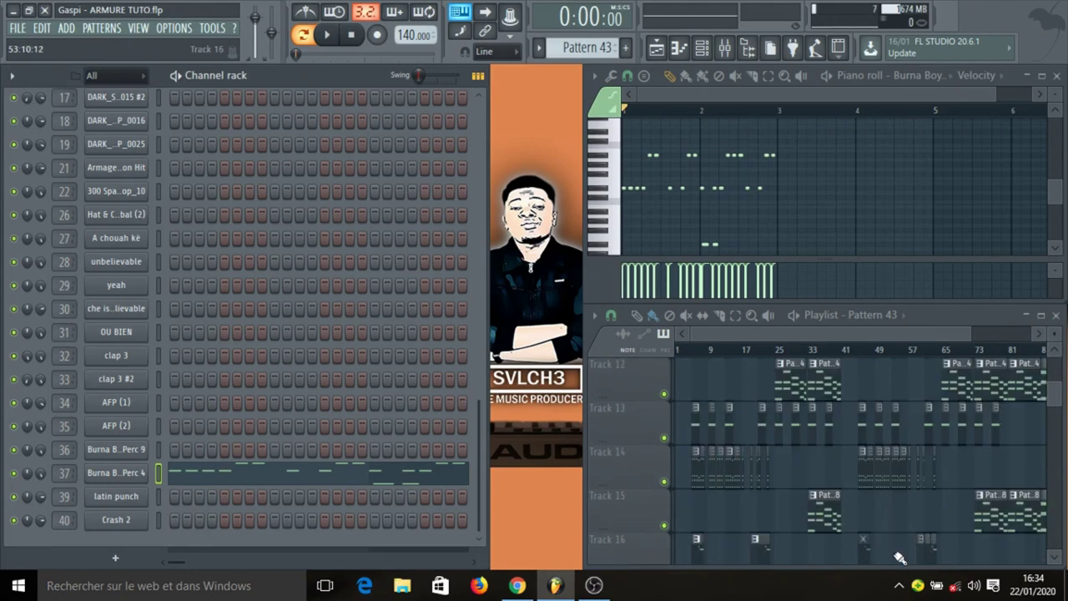
scroll(921, 488, down, 2)
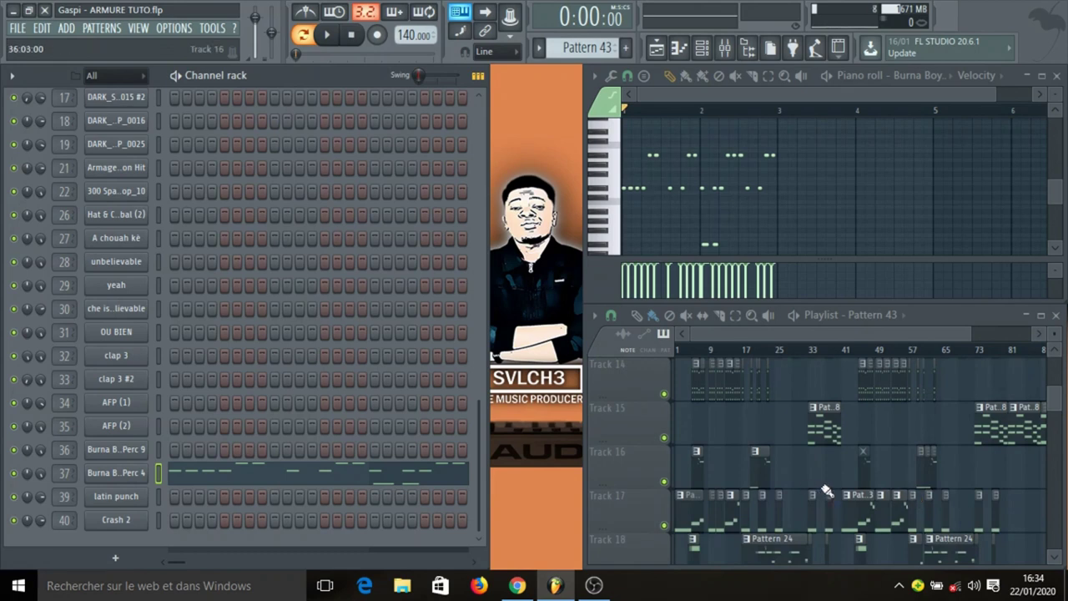
scroll(826, 491, down, 1)
scroll(826, 490, down, 7)
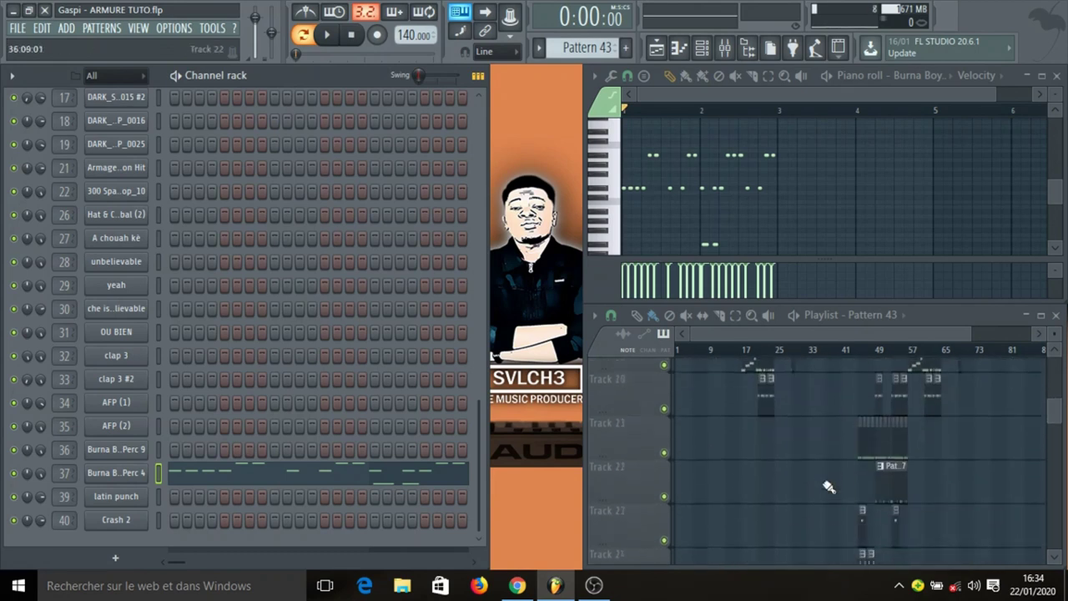
scroll(828, 488, down, 3)
scroll(828, 488, down, 2)
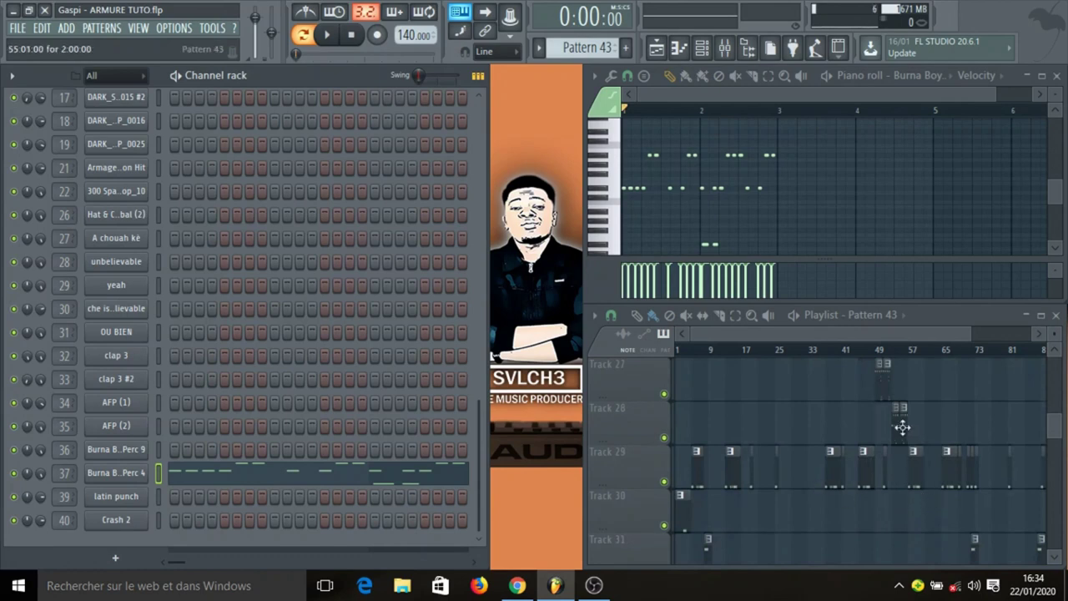
- Go to Pattern 45 on Track 29, show the Crash 2 notes in the piano roll and play them
click(832, 481)
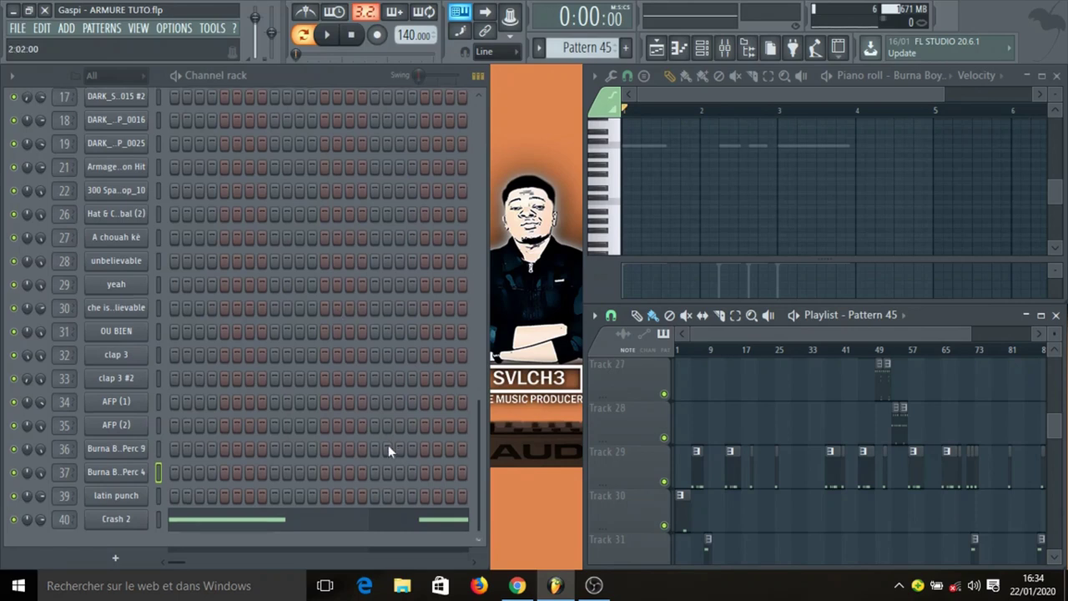
click(361, 527)
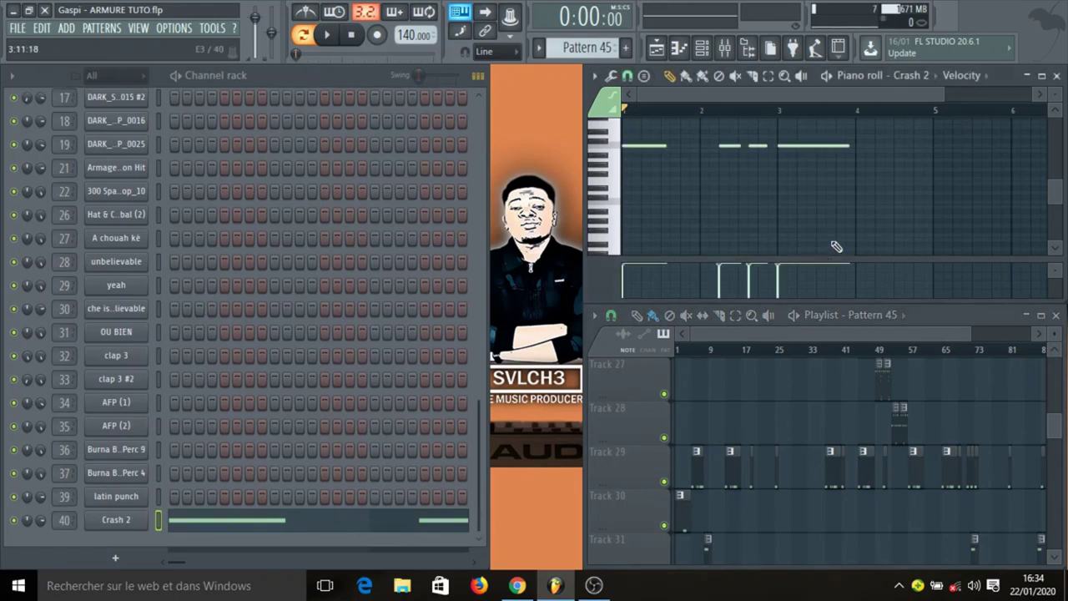
key(space)
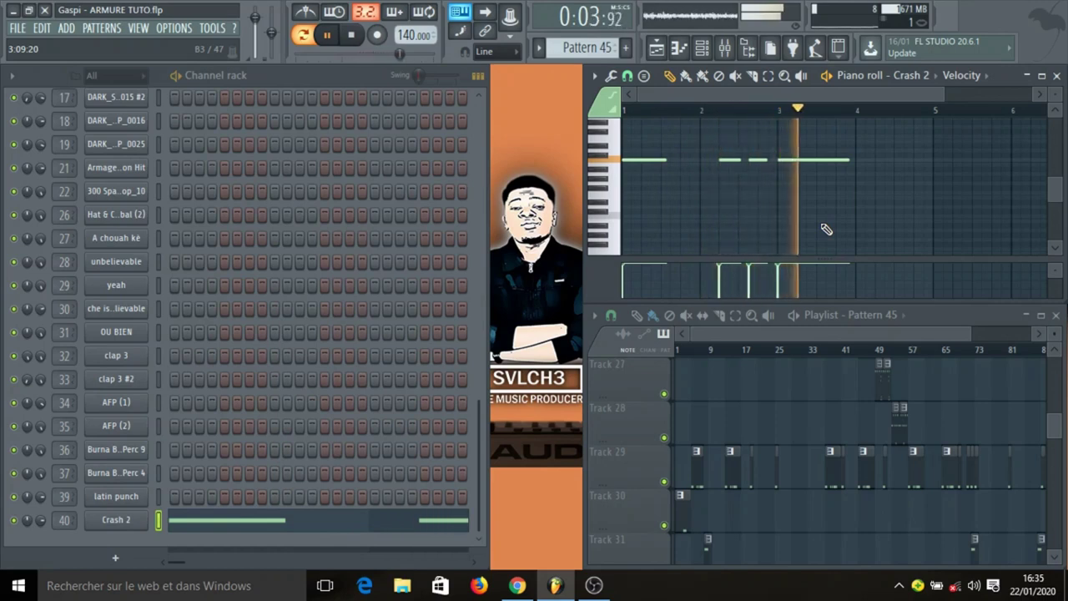
key(space)
- Go to Pattern 44 on Track 30, show the latin punch note at bar 3 and play it
scroll(839, 434, down, 3)
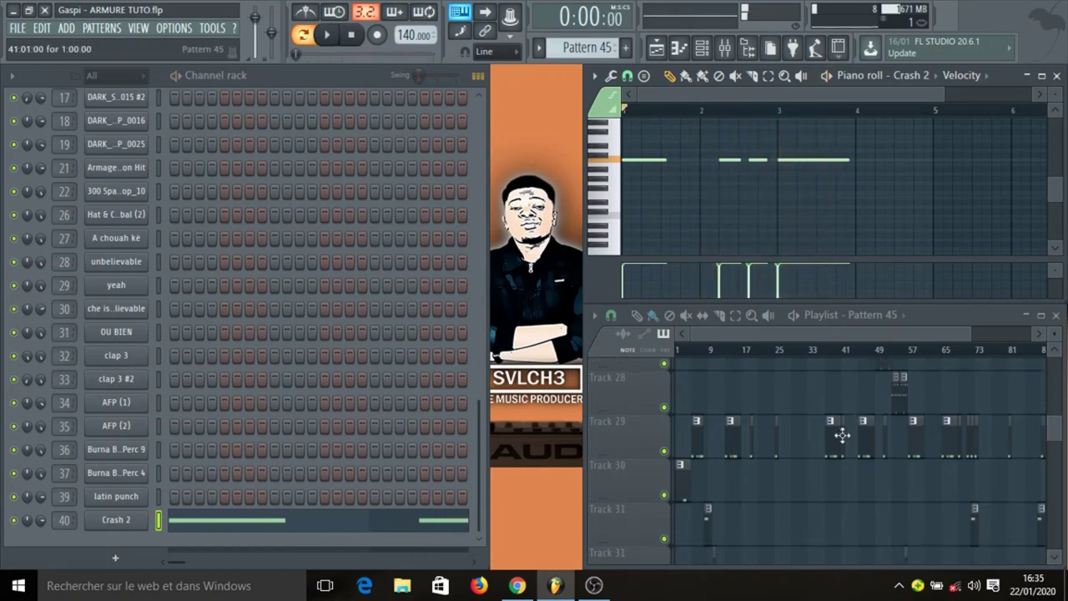
scroll(771, 442, up, 1)
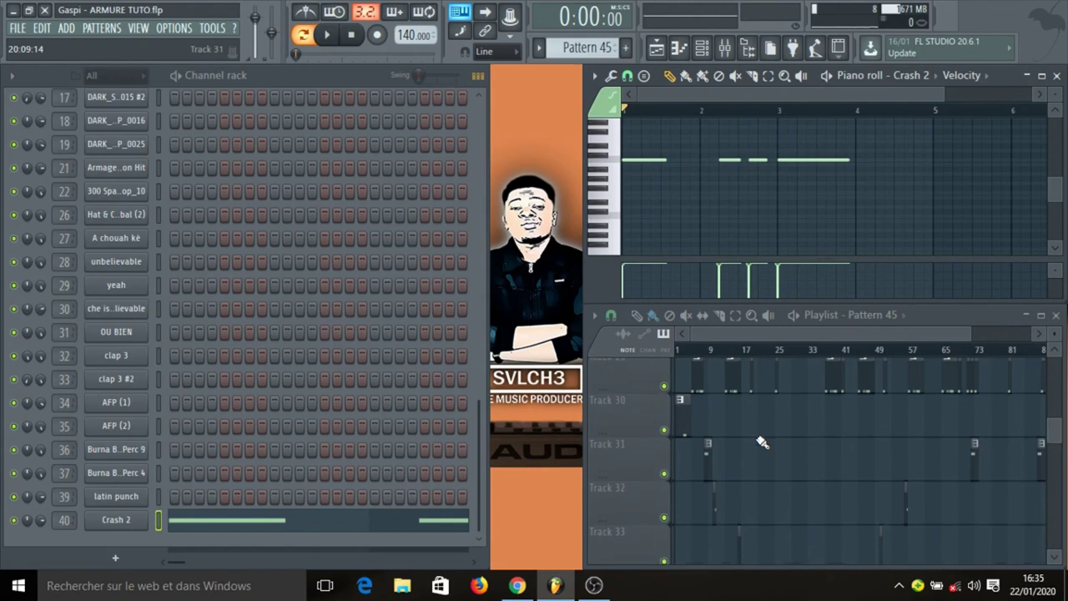
click(681, 431)
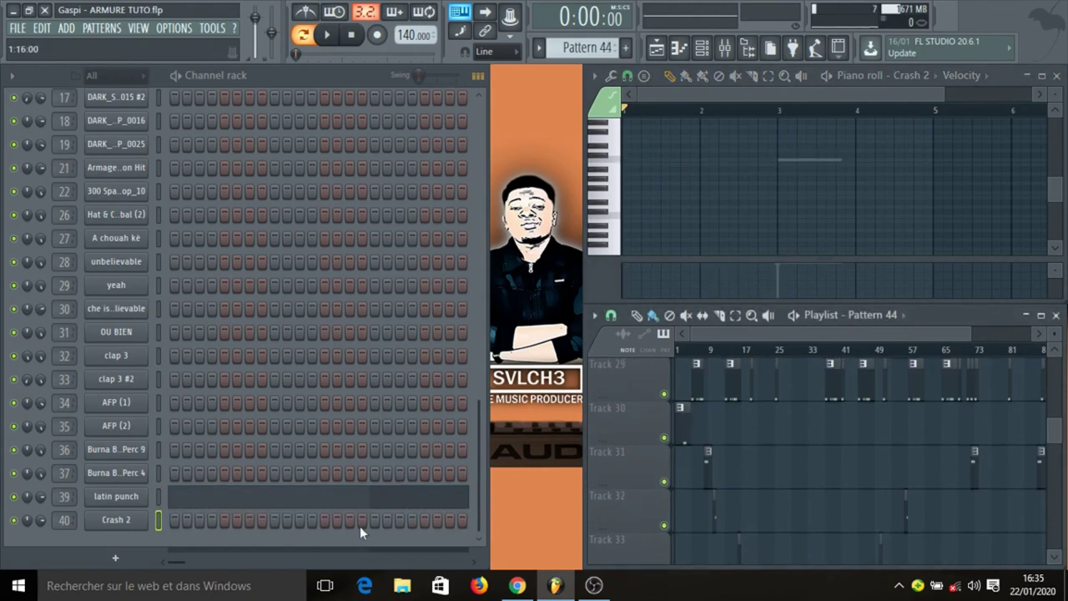
click(212, 503)
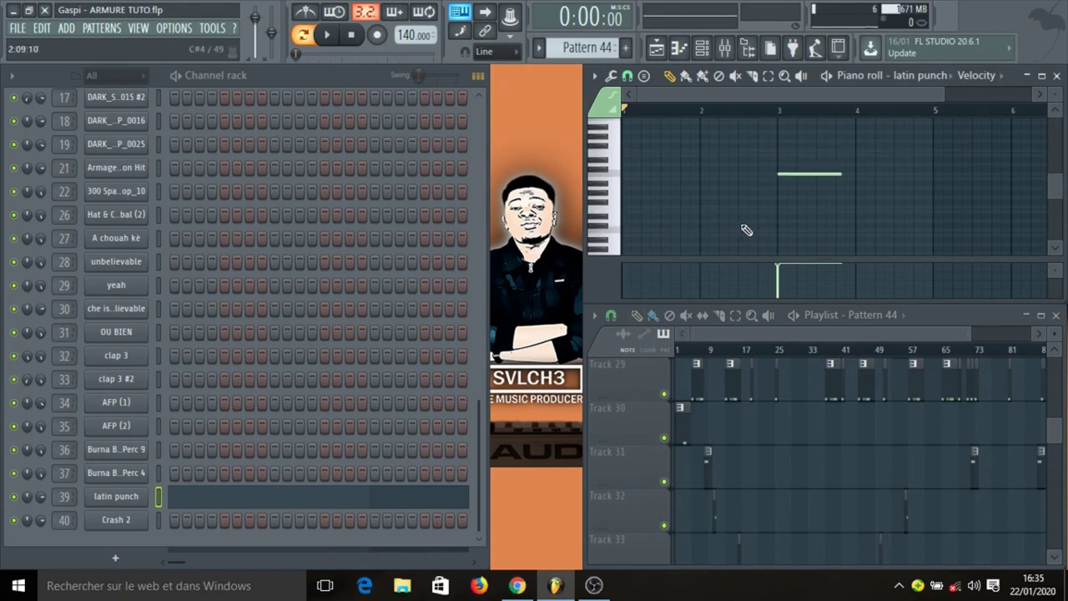
key(space)
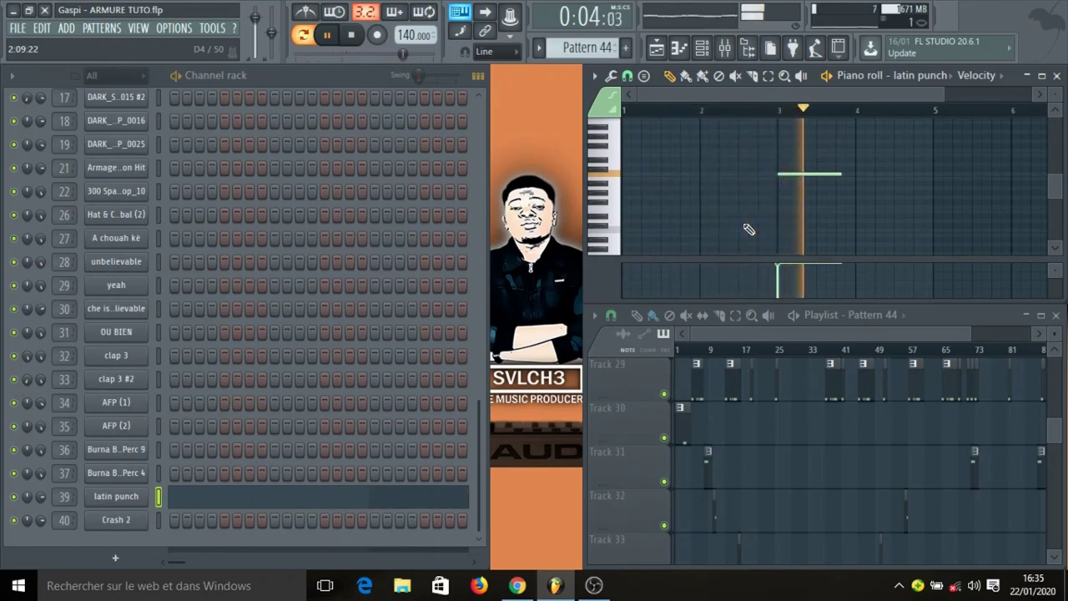
key(space)
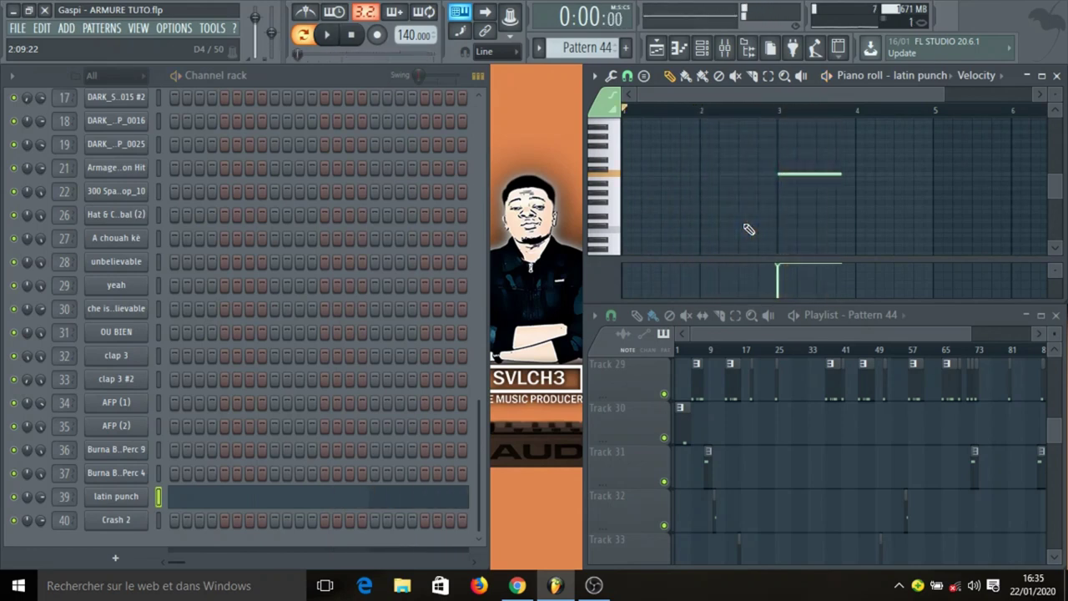
- Go to Pattern 31 on Track 31, show the che is unbelievable vocal note in the piano roll and play it
click(709, 485)
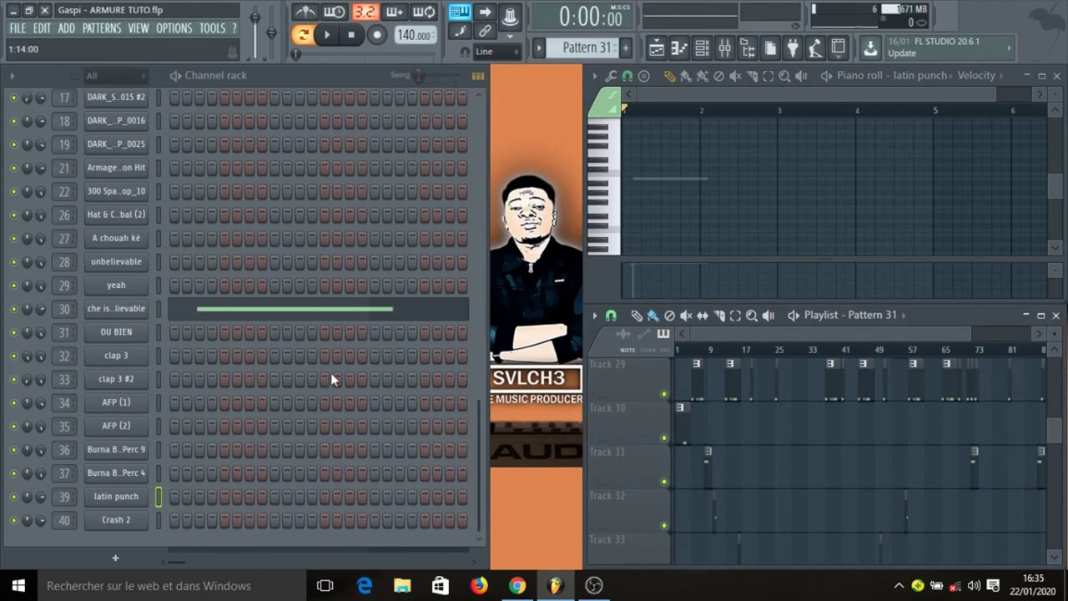
click(305, 313)
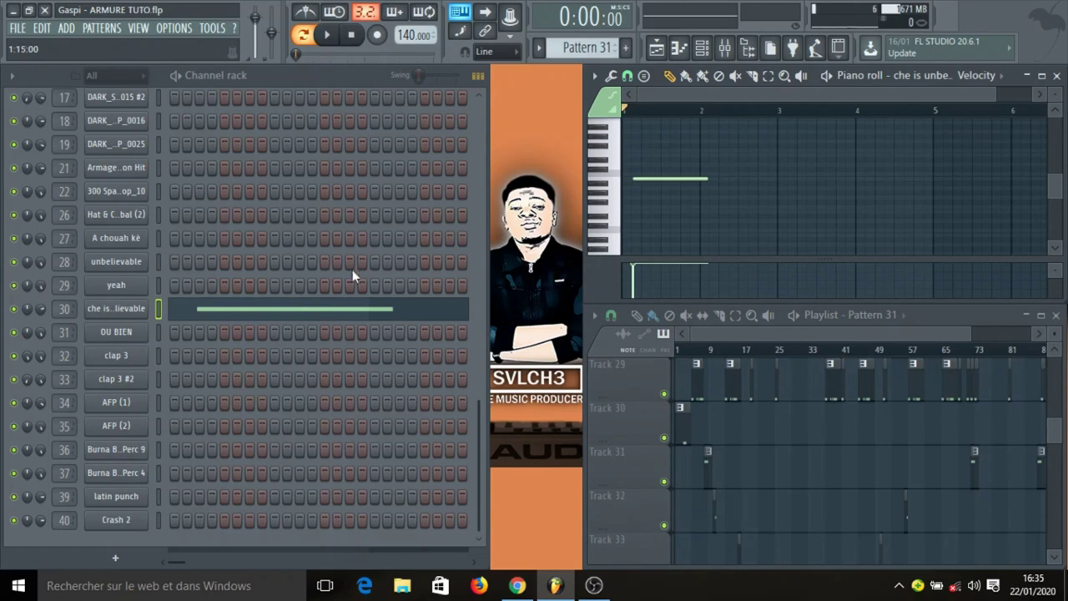
key(space)
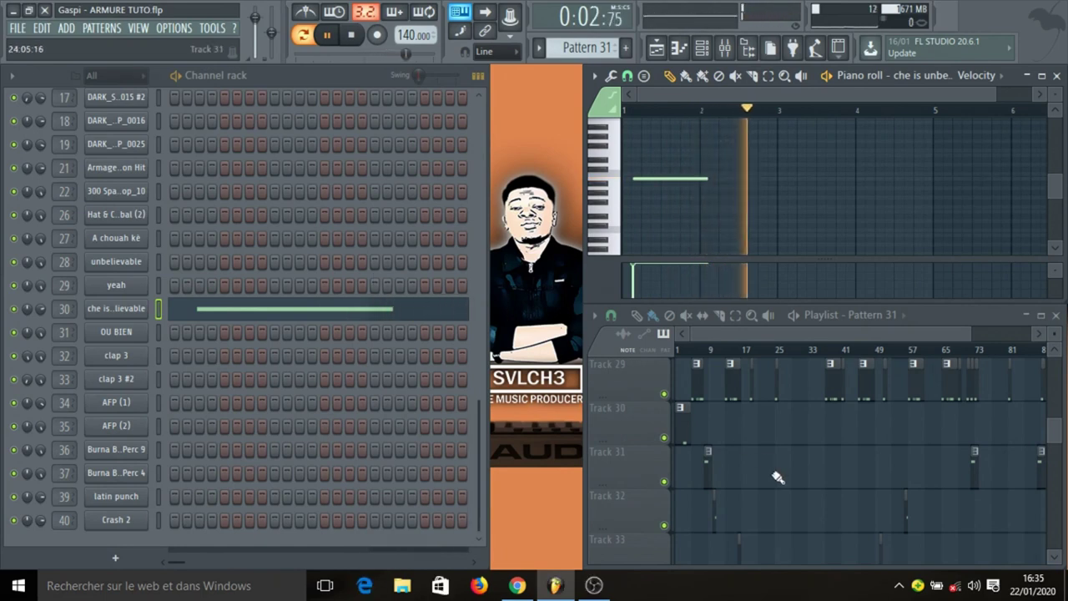
key(space)
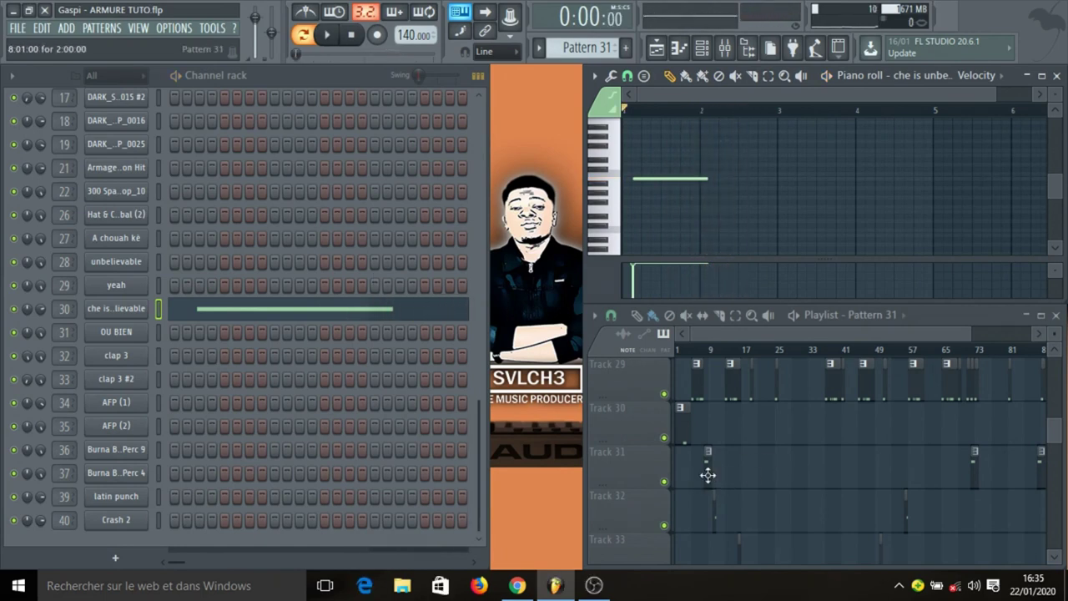
- Go to Pattern 32 on Track 32, show the yeah vocal notes in the piano roll and play them
click(715, 519)
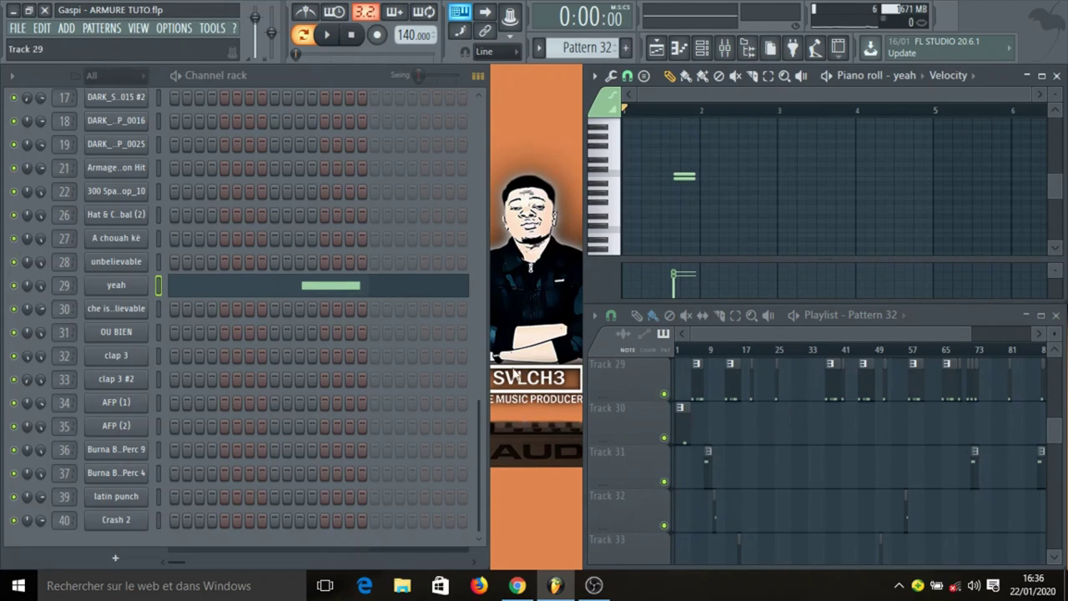
key(space)
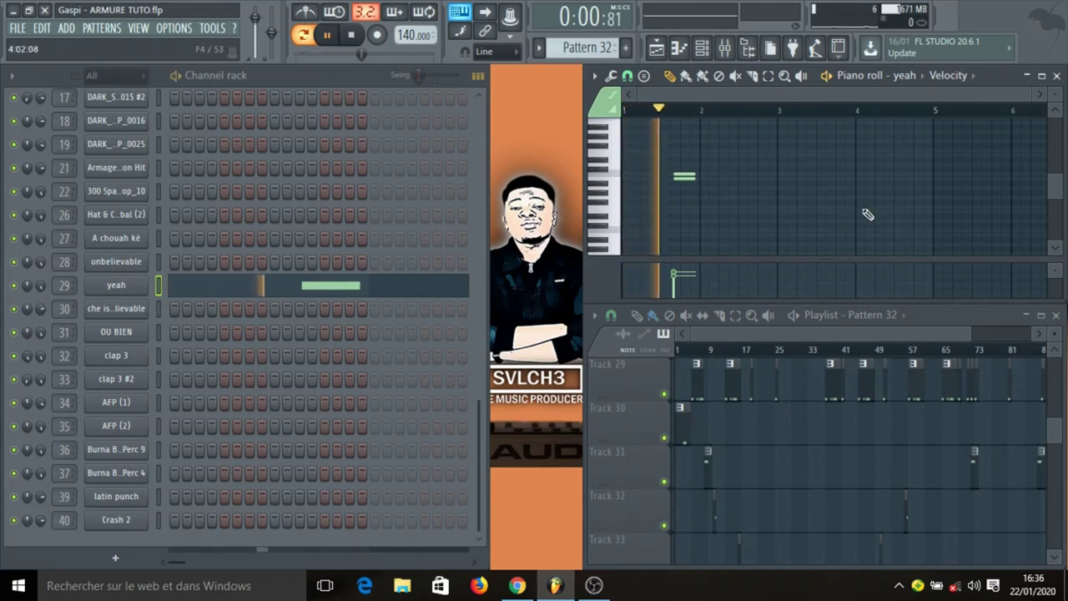
key(space)
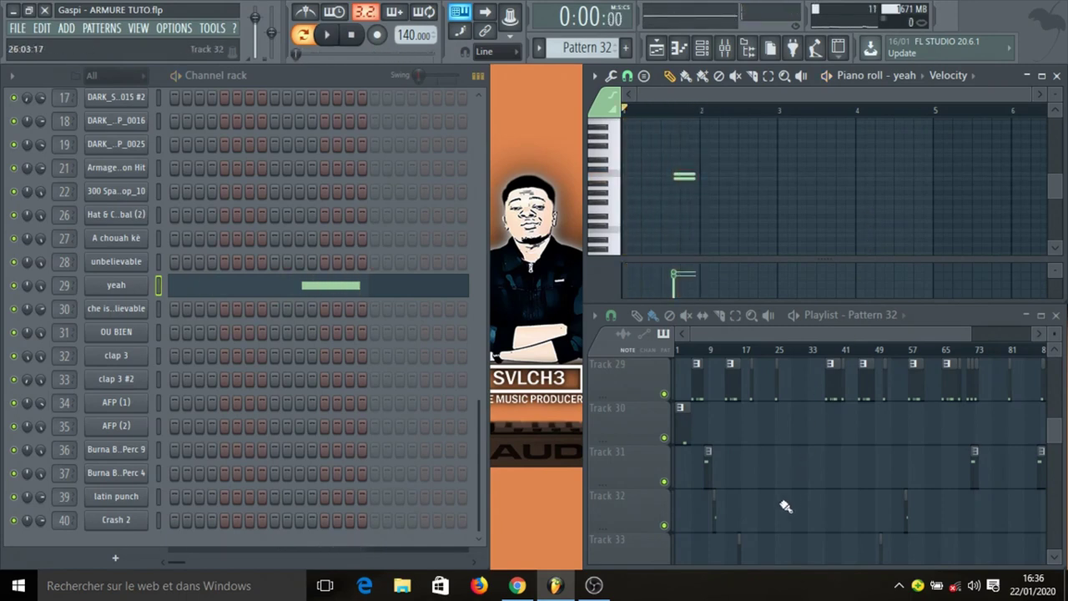
- Go to Pattern 33 on Track 33, show the A chouah kè note in the piano roll and play it
scroll(779, 504, down, 1)
key(KP_Add)
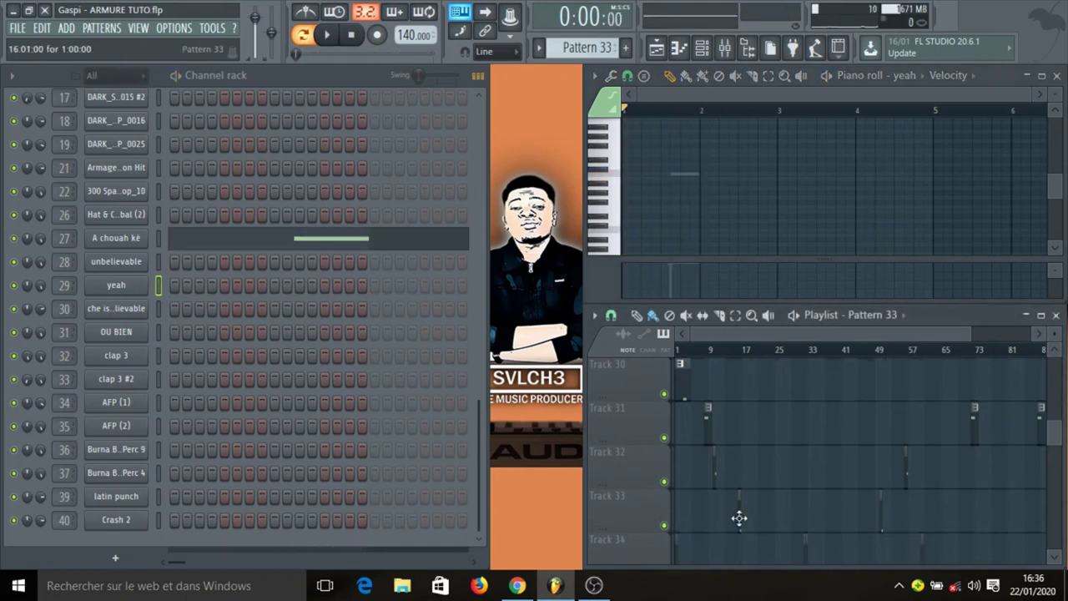
click(409, 247)
key(space)
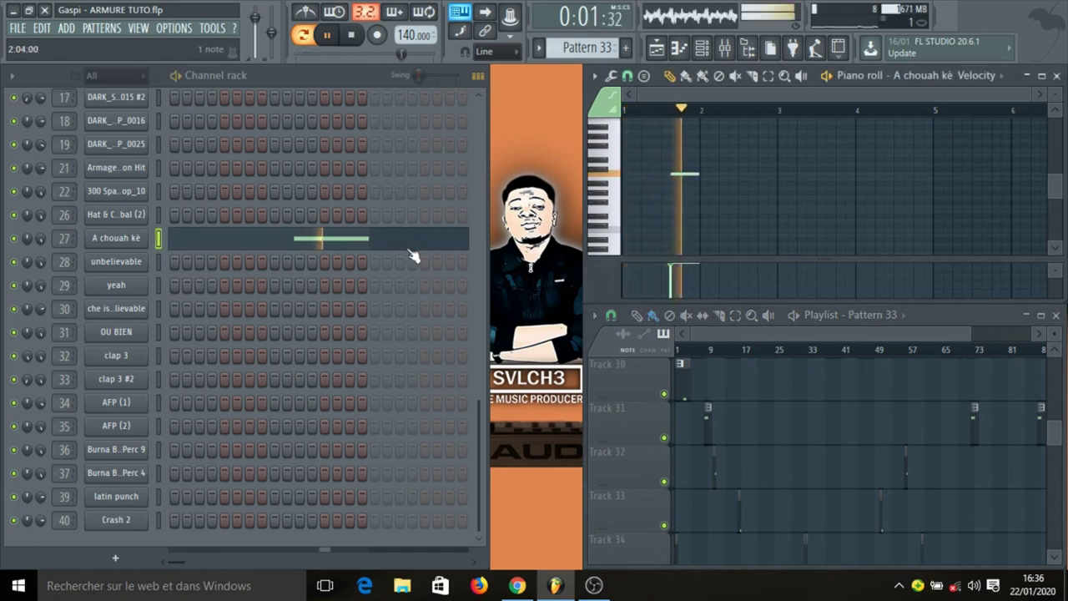
key(space)
- Go to Pattern 34 on Track 34, show the OU BIEN note in the piano roll and play it
scroll(822, 453, down, 3)
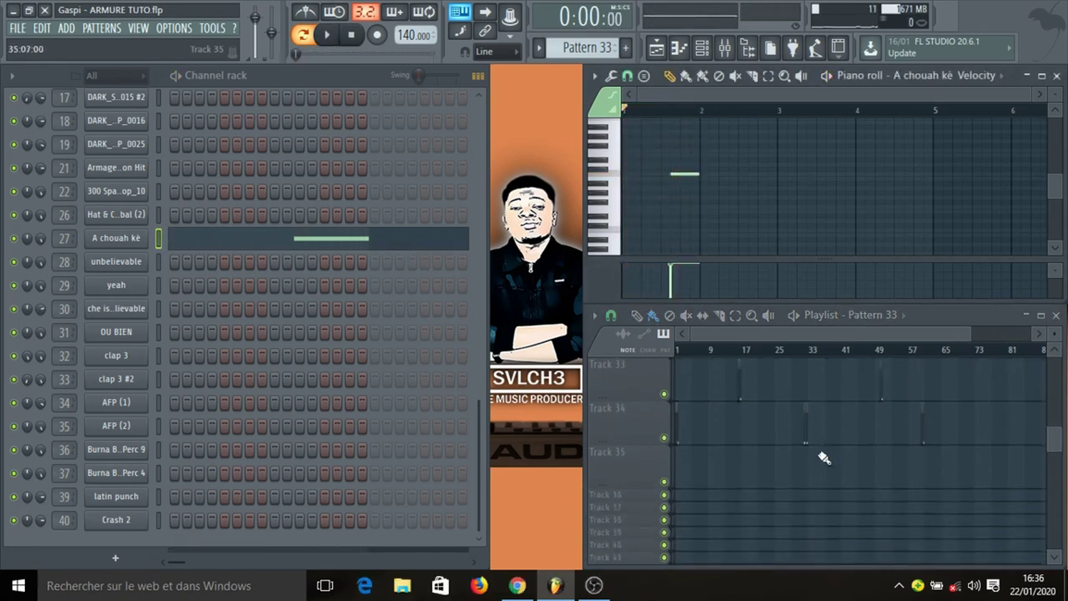
click(679, 431)
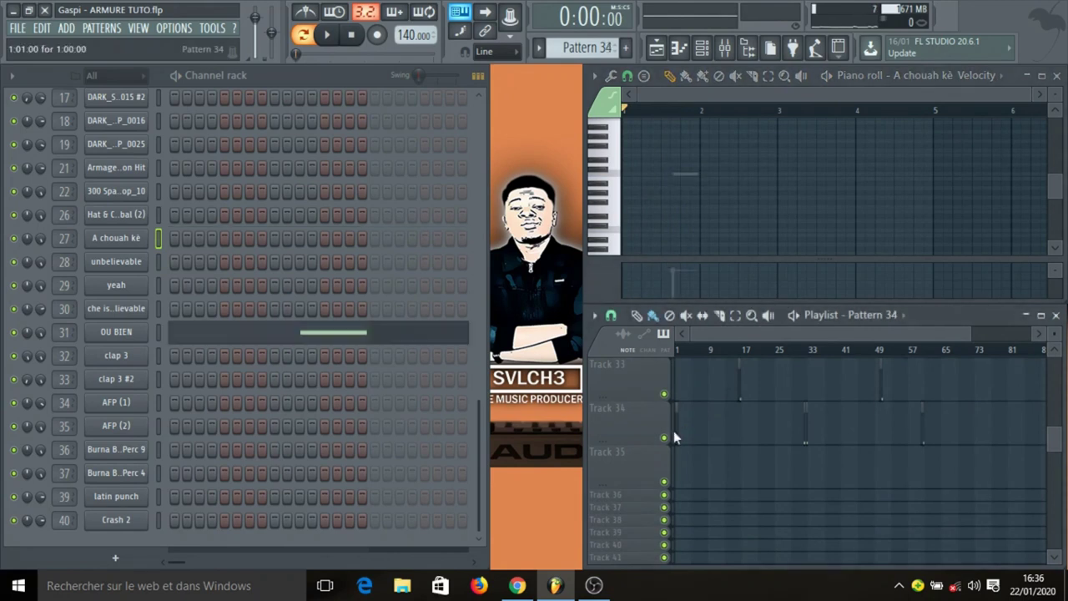
click(370, 338)
key(space)
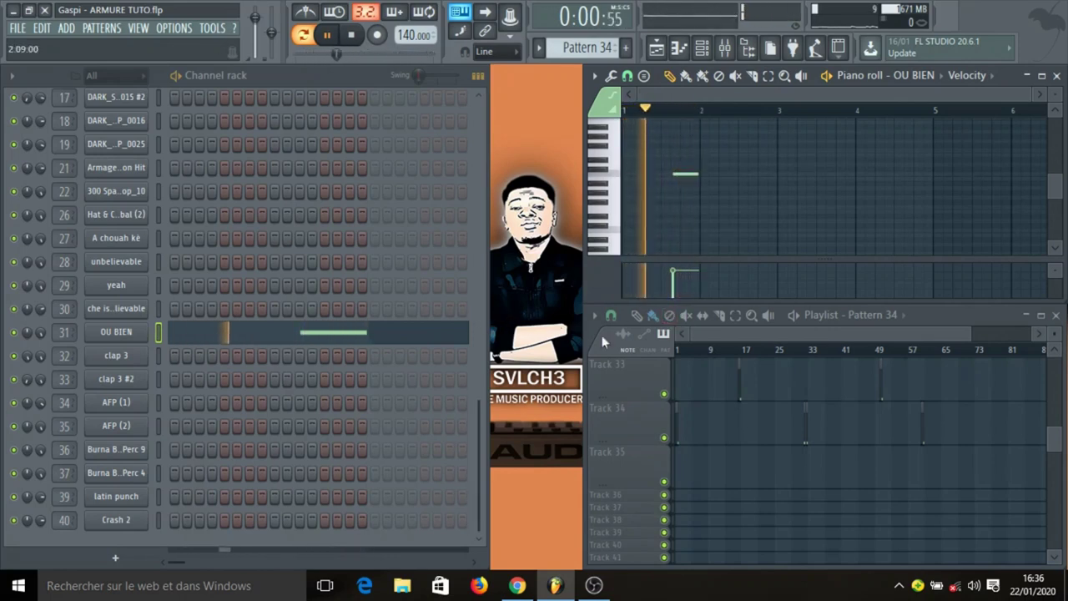
key(space)
- Play the whole song from the start while reviewing the playlist arrangement from Track 1 down to Track 33 and back
scroll(776, 352, down, 2)
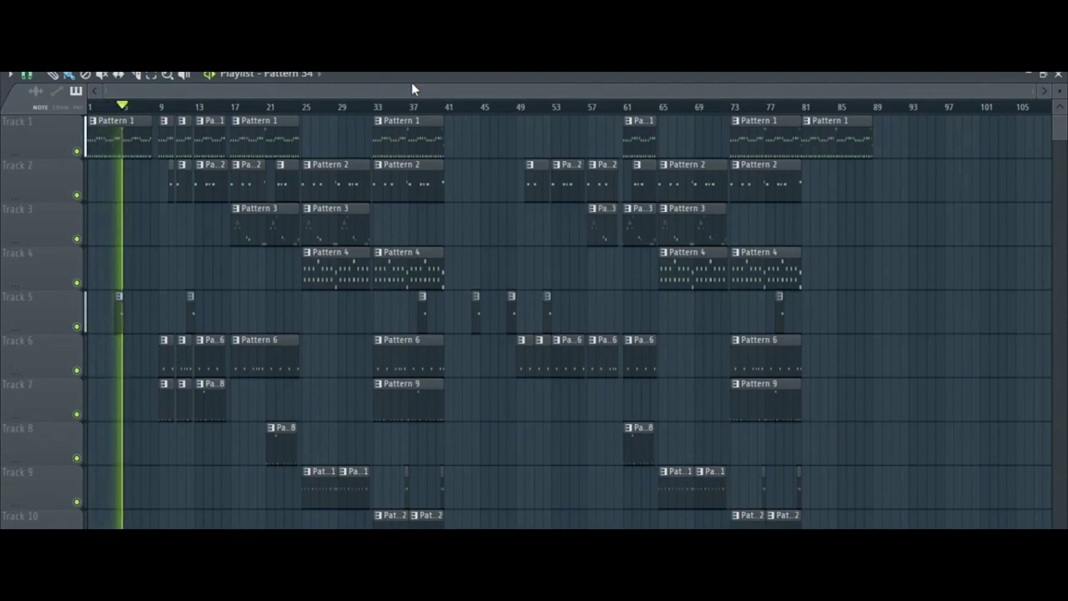
scroll(471, 122, down, 2)
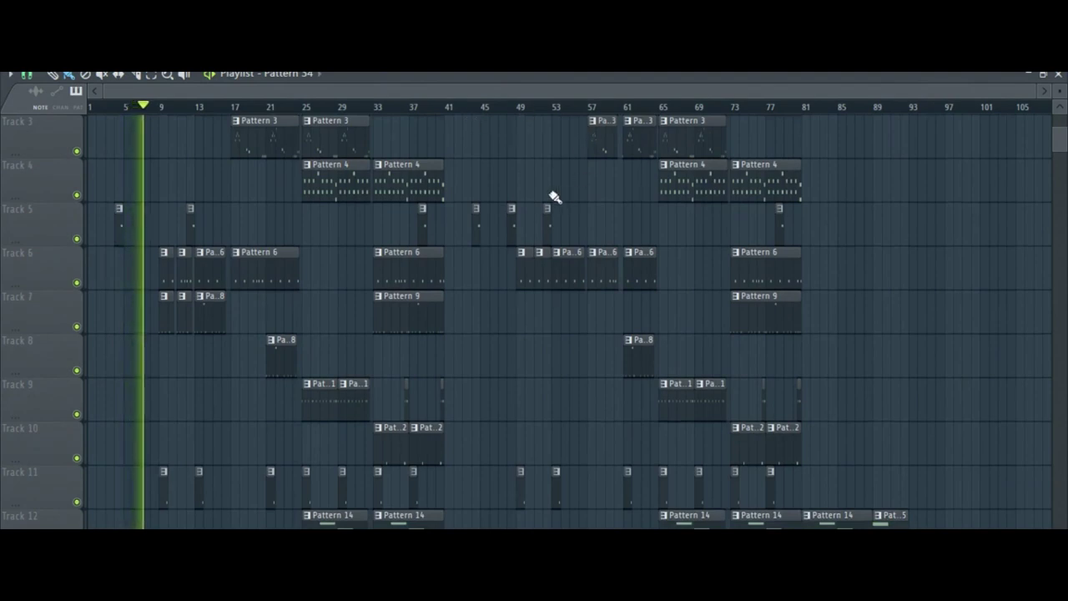
scroll(554, 197, down, 10)
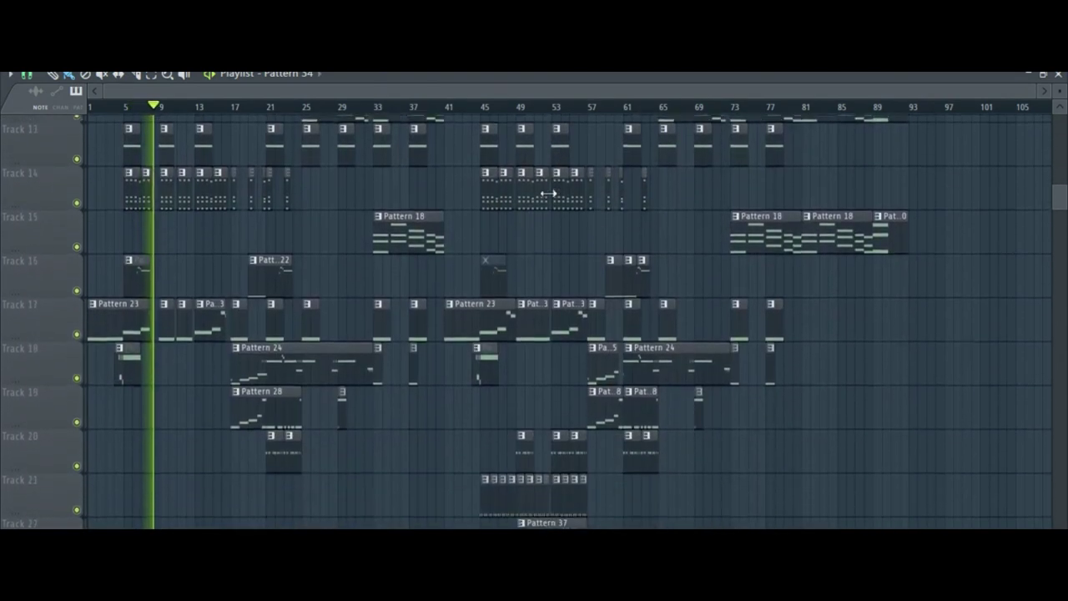
scroll(550, 196, down, 5)
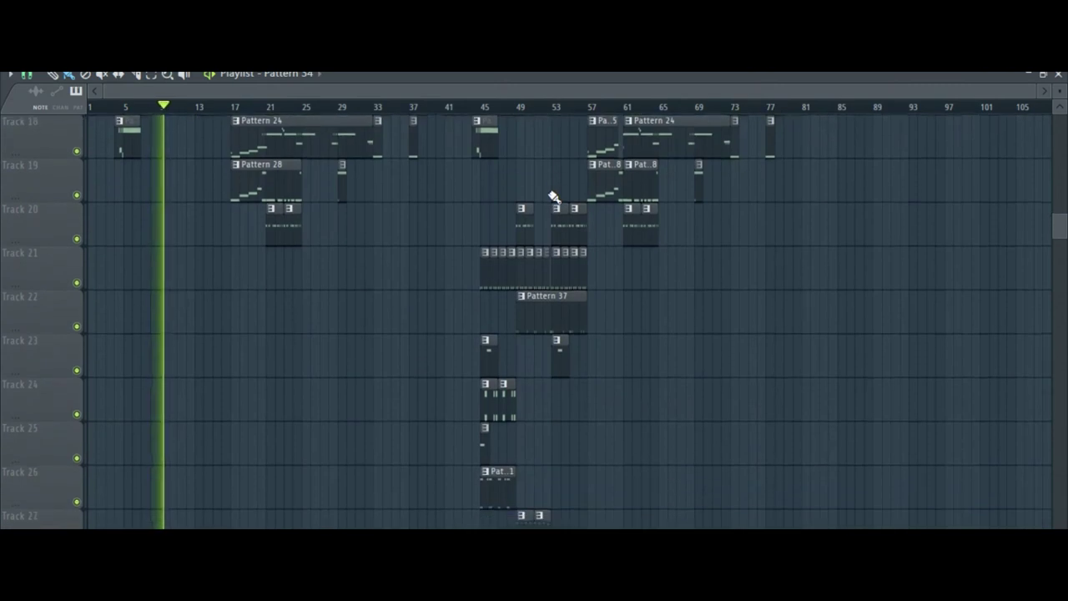
scroll(553, 196, down, 6)
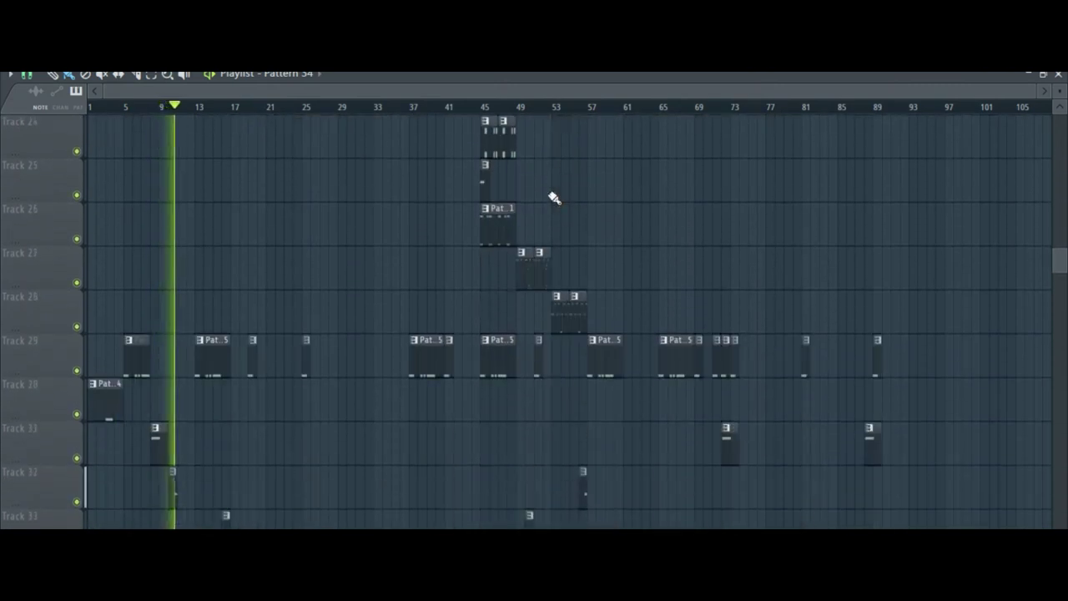
scroll(553, 198, up, 6)
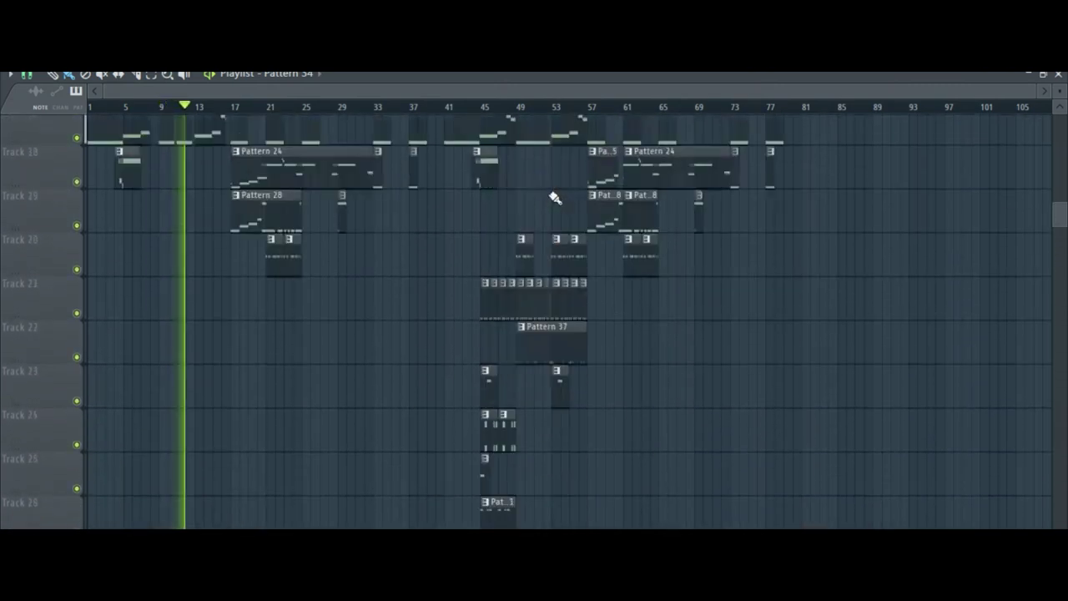
scroll(553, 196, up, 17)
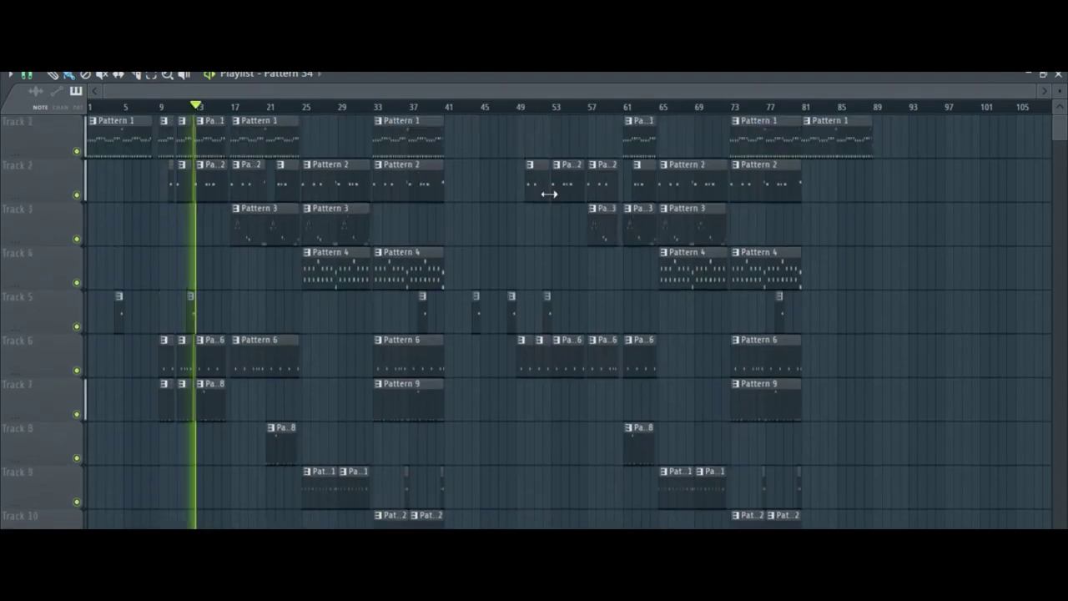